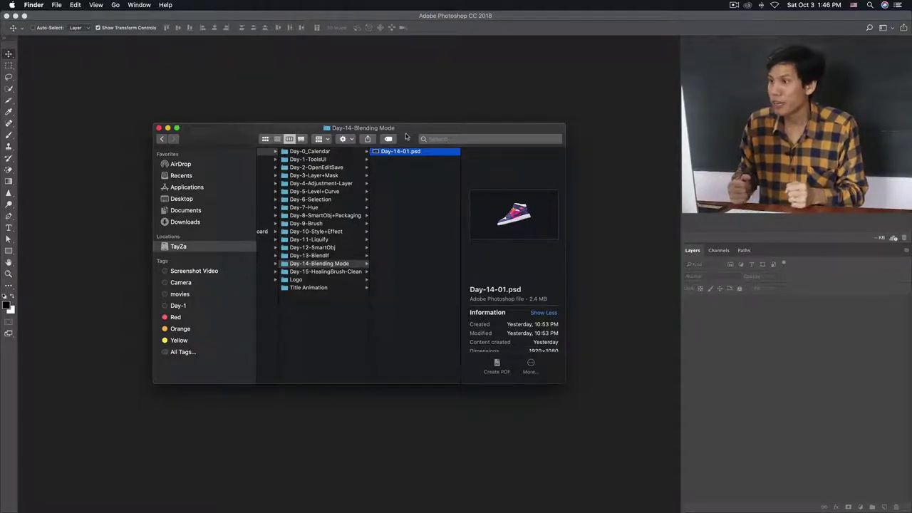
Open Day-14-01.psd from Finder in Photoshop and select its water layer.
{"action": "left_click_drag", "start_coordinate": [406, 136], "coordinate": [408, 134]}
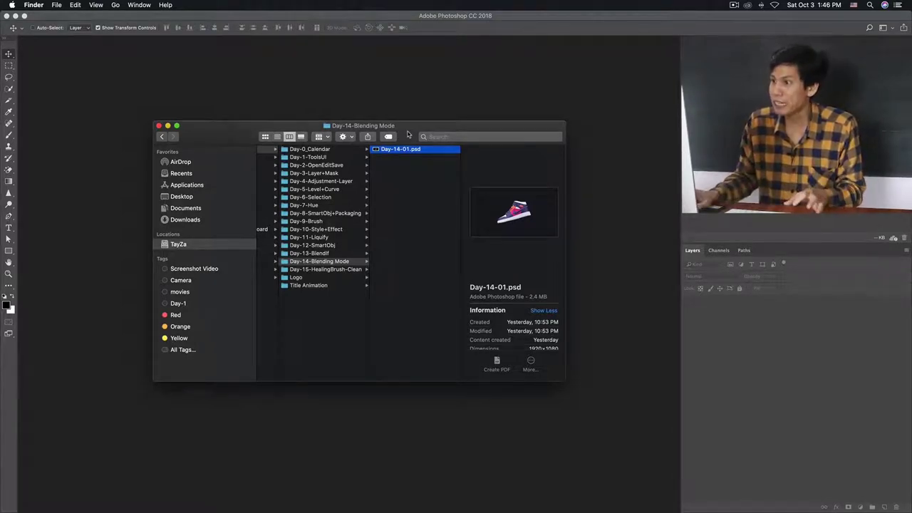
{"action": "left_click_drag", "start_coordinate": [409, 134], "coordinate": [409, 128]}
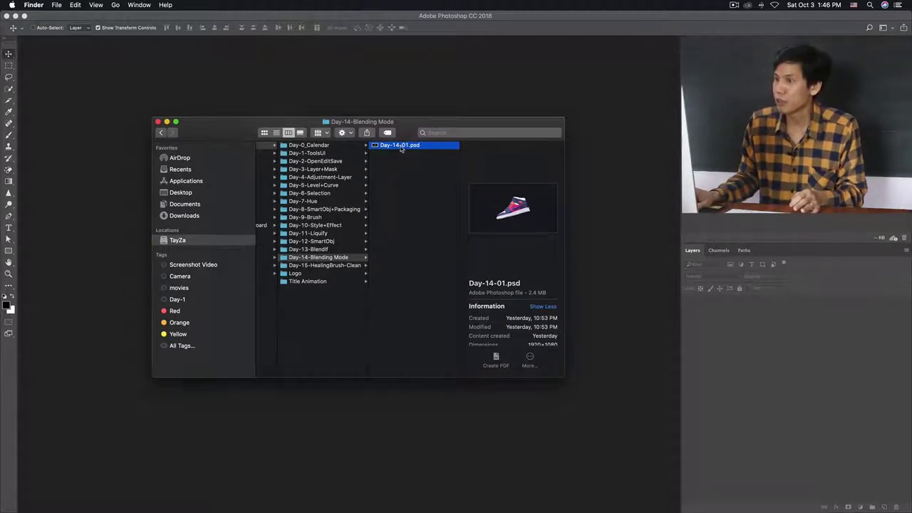
{"action": "double_click", "coordinate": [401, 145]}
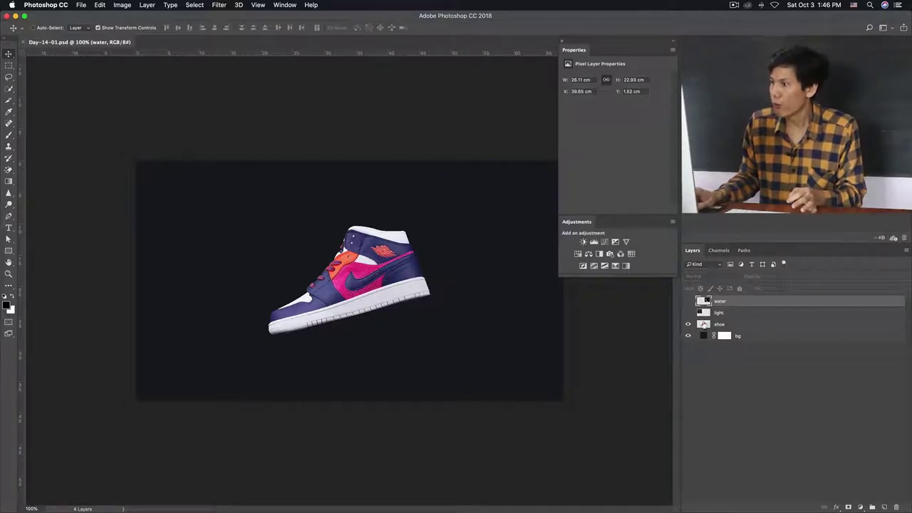
{"action": "left_click", "coordinate": [720, 302]}
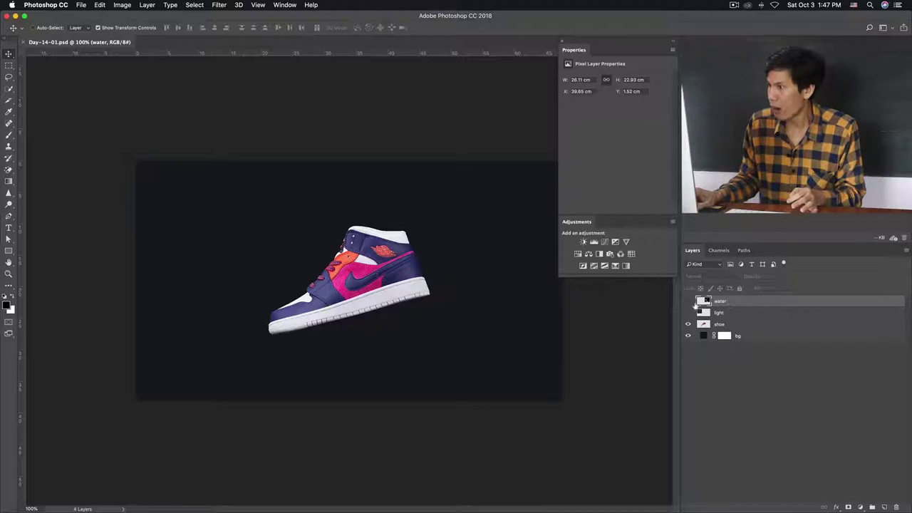
Show the water layer, preview then re-hide the light-streak layer, and reselect water.
{"action": "left_click", "coordinate": [689, 302]}
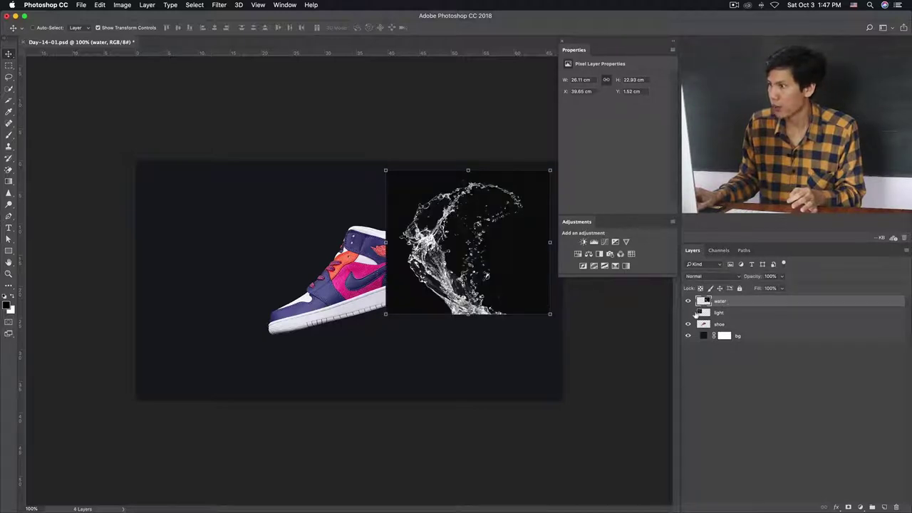
{"action": "left_click", "coordinate": [719, 313]}
{"action": "left_click", "coordinate": [688, 312]}
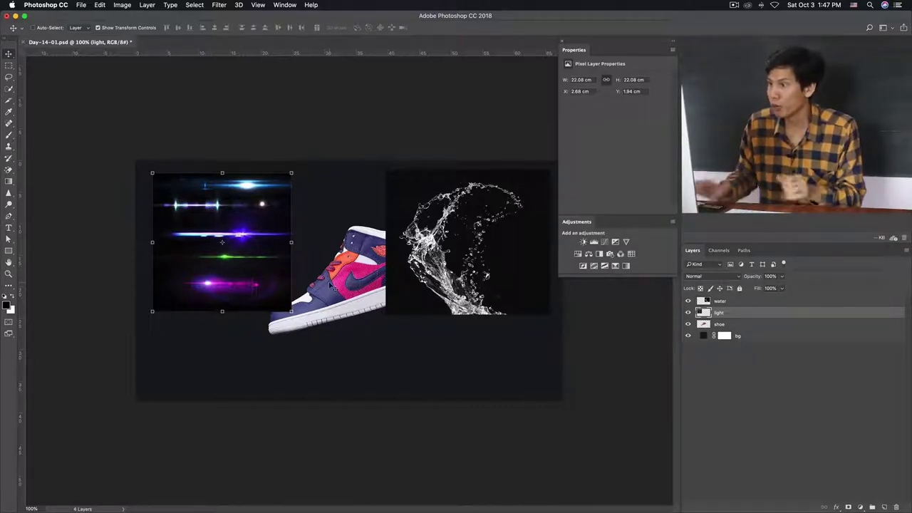
{"action": "left_click", "coordinate": [421, 228]}
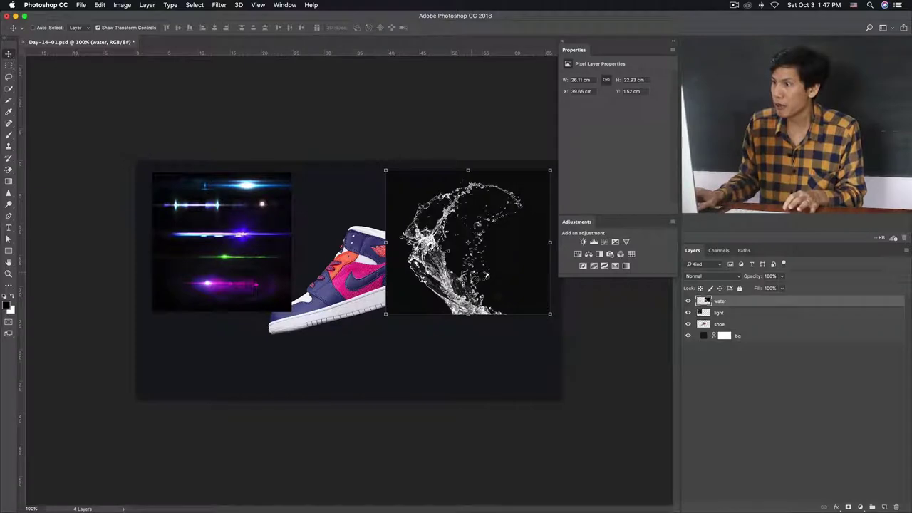
{"action": "key", "text": "super+plus"}
{"action": "key", "text": "super+plus"}
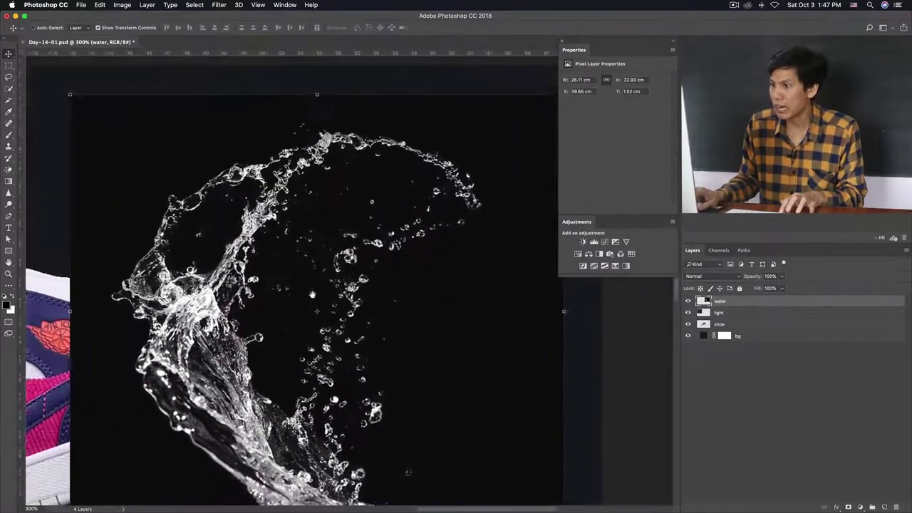
{"action": "key", "text": "super+minus"}
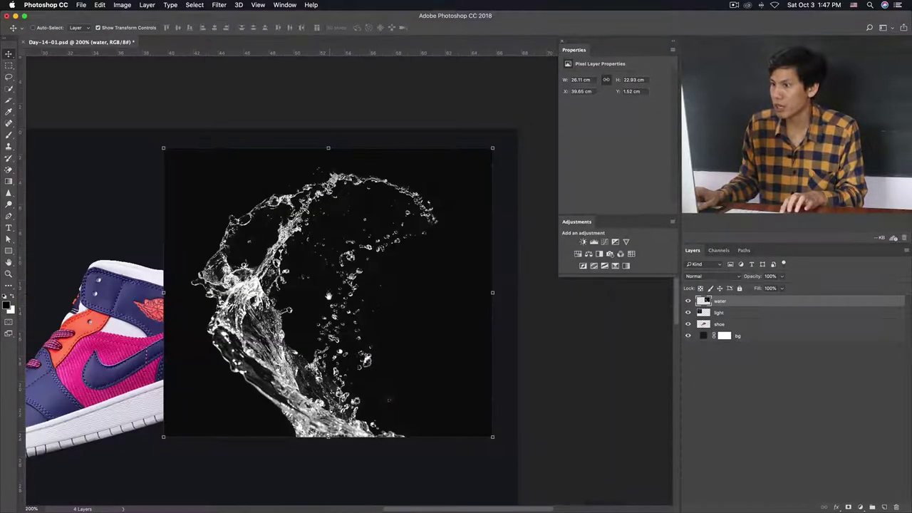
{"action": "key", "text": "super+minus"}
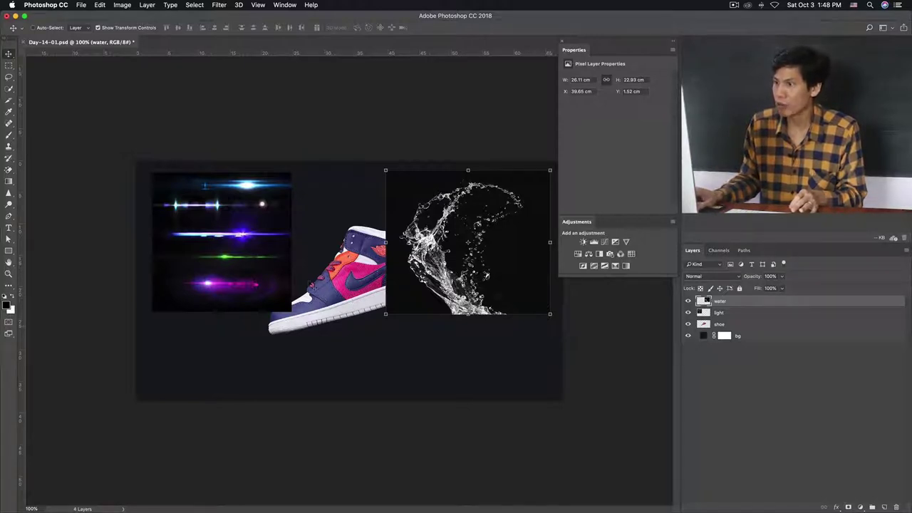
{"action": "left_click", "coordinate": [221, 237], "text": "super"}
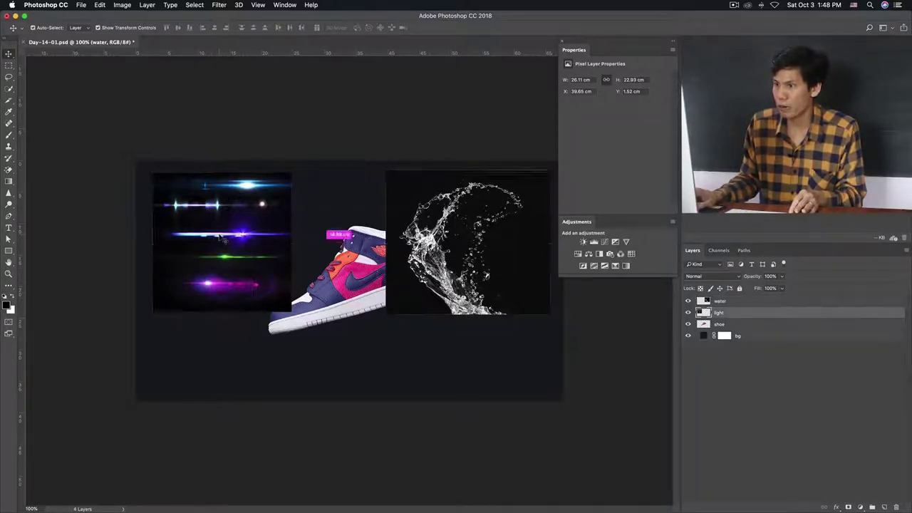
{"action": "left_click", "coordinate": [688, 313]}
{"action": "left_click", "coordinate": [732, 301]}
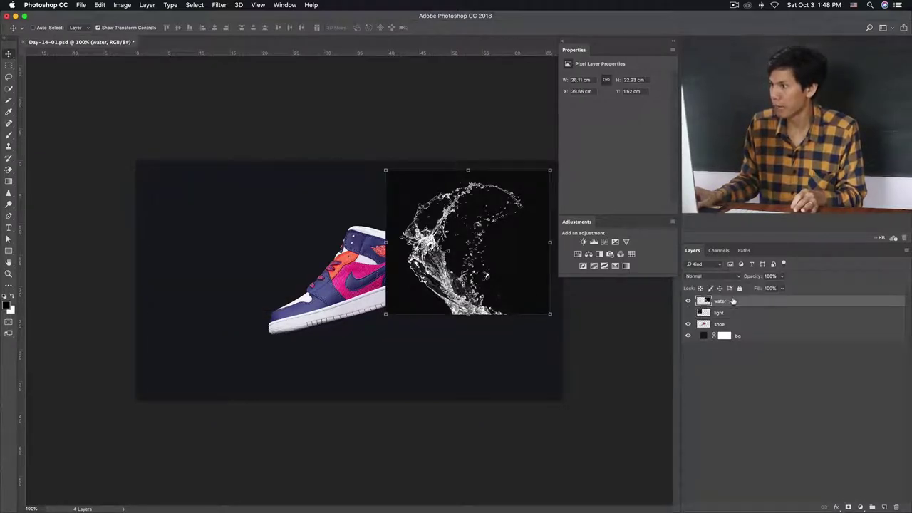
Move the water layer below light and drag the splash over the shoe.
{"action": "left_click_drag", "start_coordinate": [720, 303], "coordinate": [721, 318]}
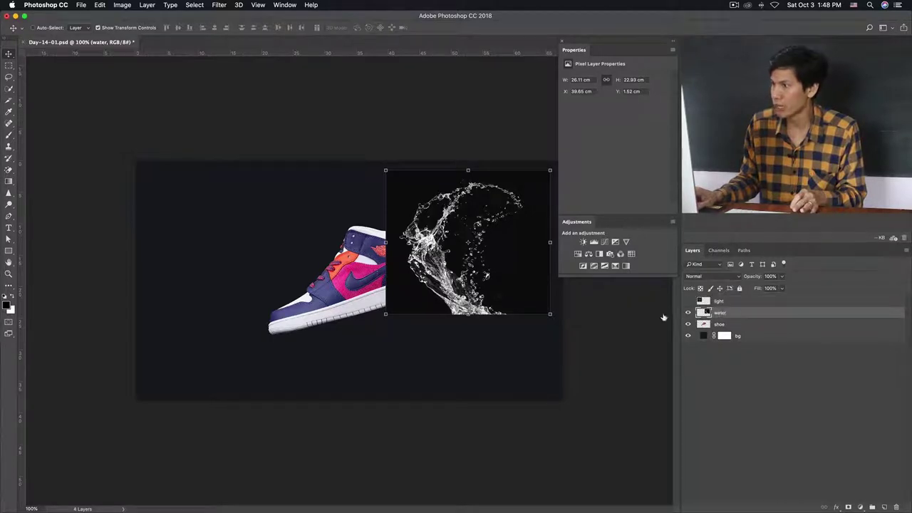
{"action": "left_click_drag", "start_coordinate": [484, 221], "coordinate": [377, 234]}
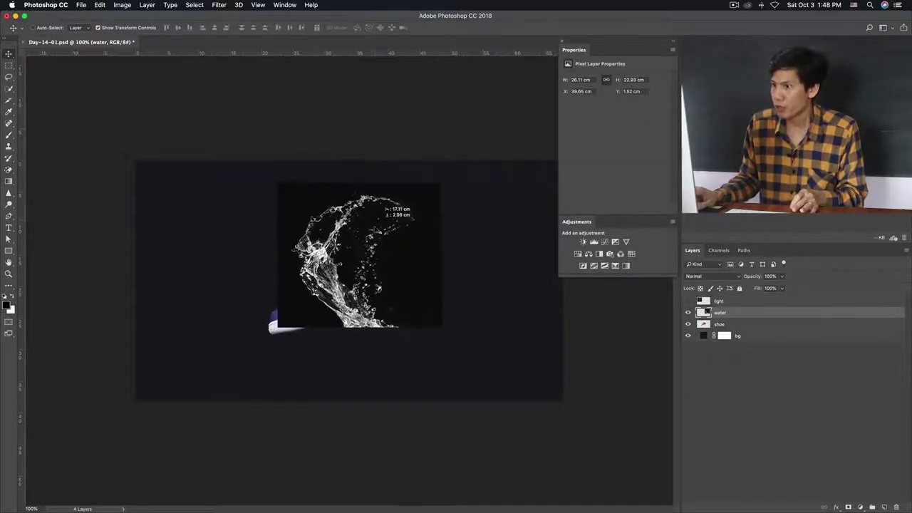
{"action": "left_click_drag", "start_coordinate": [378, 201], "coordinate": [379, 201]}
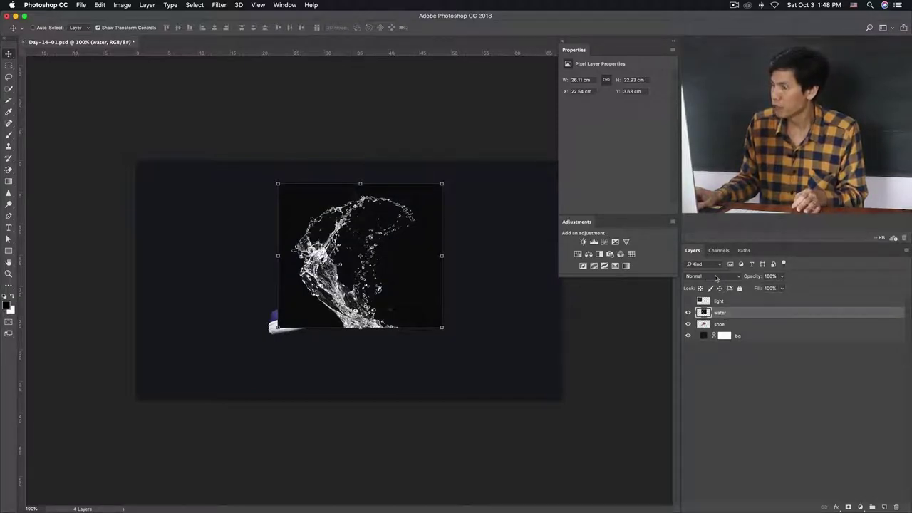
{"action": "left_click", "coordinate": [716, 277]}
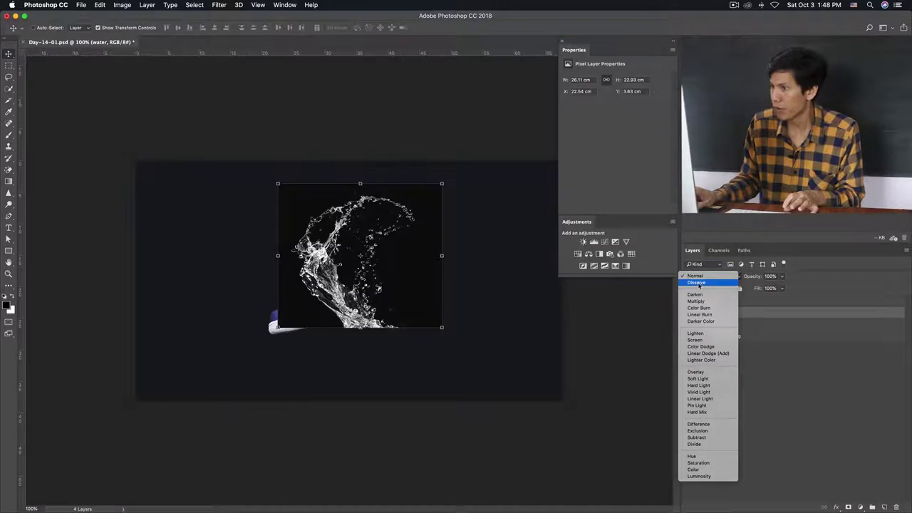
Try Dissolve then Darken on the water layer, toggling its visibility to compare.
{"action": "left_click", "coordinate": [699, 283]}
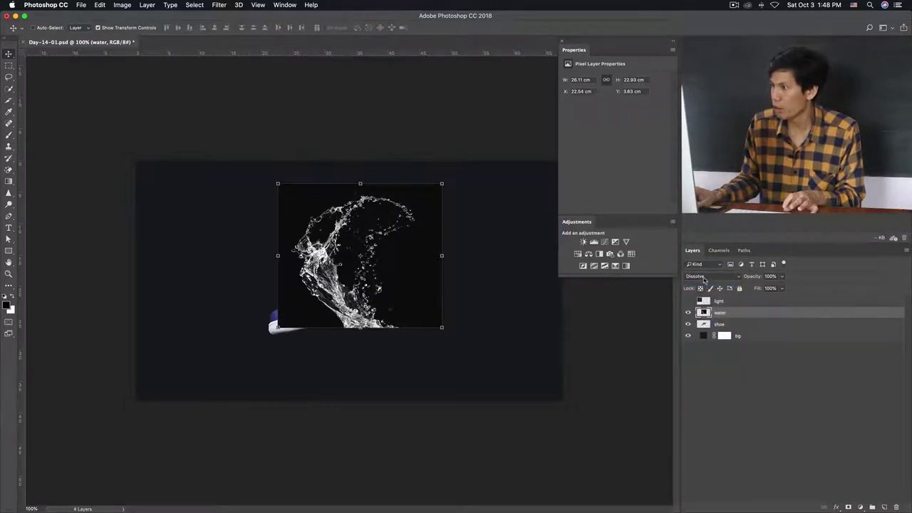
{"action": "left_click", "coordinate": [704, 280]}
{"action": "left_click", "coordinate": [702, 289]}
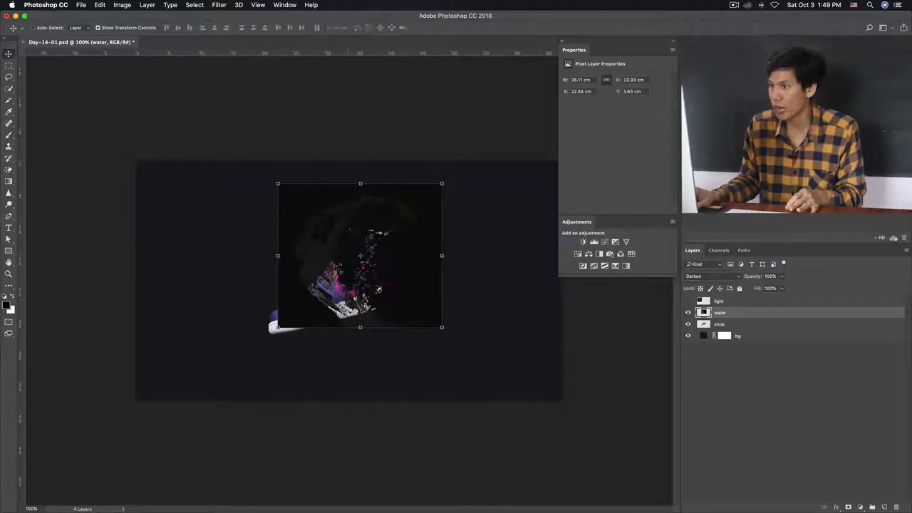
{"action": "left_click", "coordinate": [688, 313]}
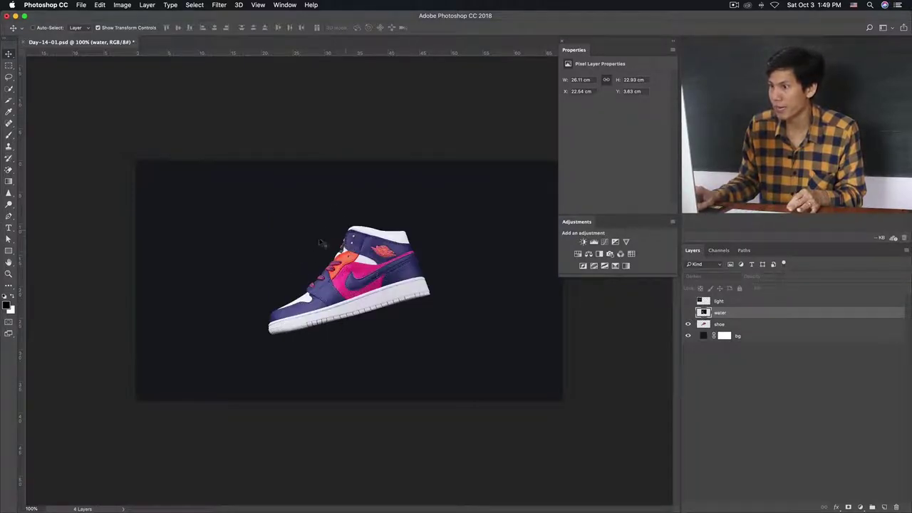
{"action": "left_click", "coordinate": [688, 314]}
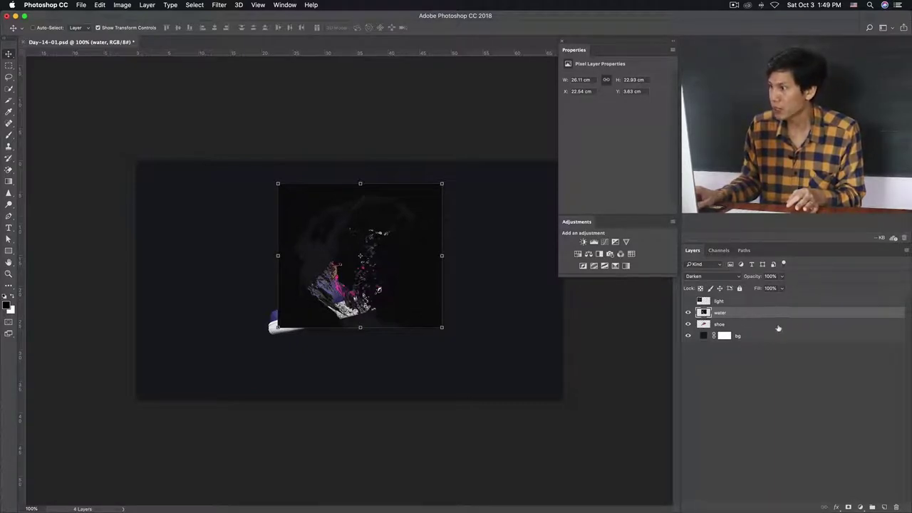
{"action": "left_click", "coordinate": [688, 312]}
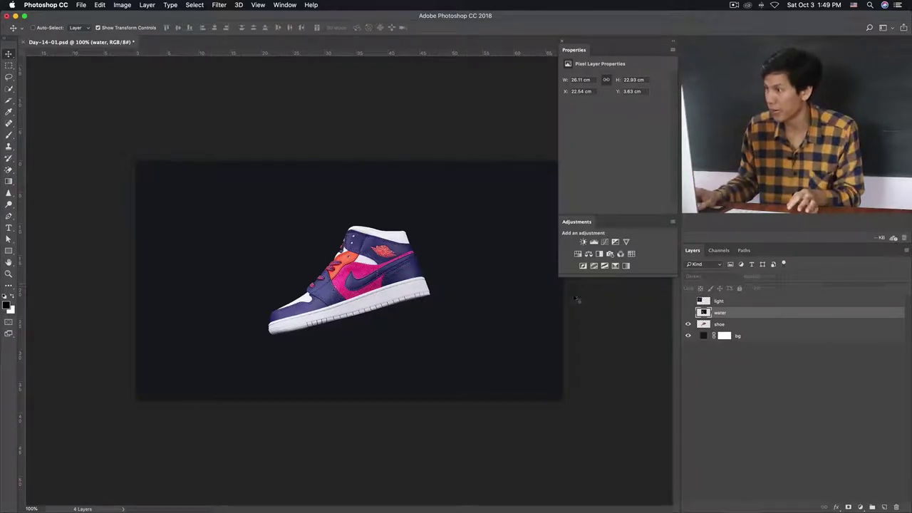
{"action": "left_click", "coordinate": [687, 312]}
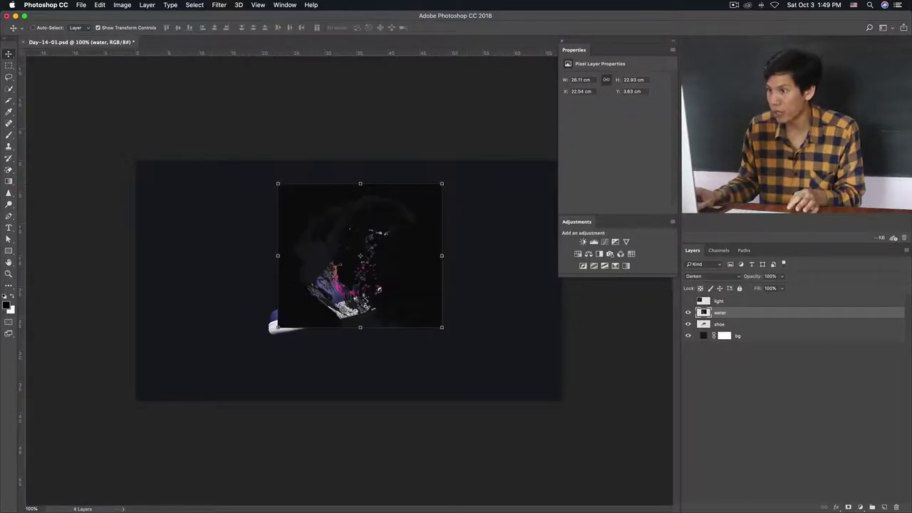
Compare the water layer on and off again, then set its blend mode to Multiply.
{"action": "left_click", "coordinate": [687, 312]}
{"action": "left_click", "coordinate": [687, 313]}
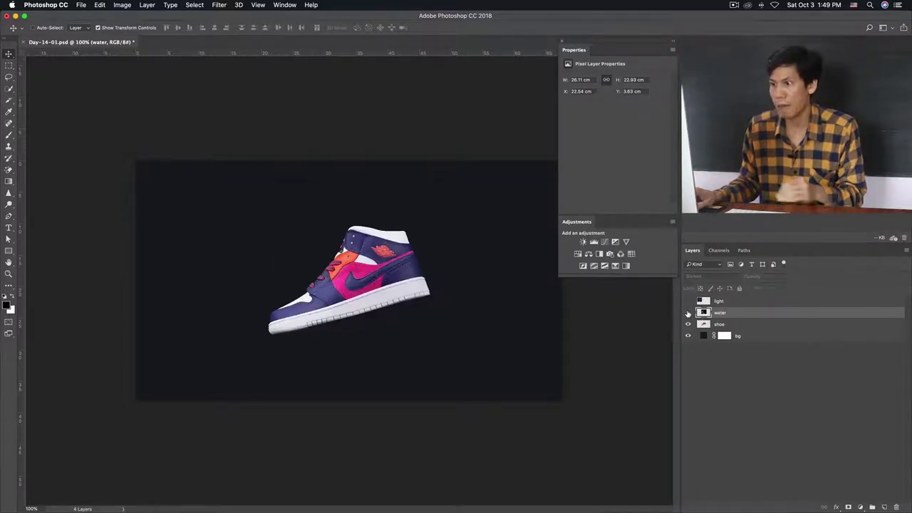
{"action": "left_click", "coordinate": [688, 313]}
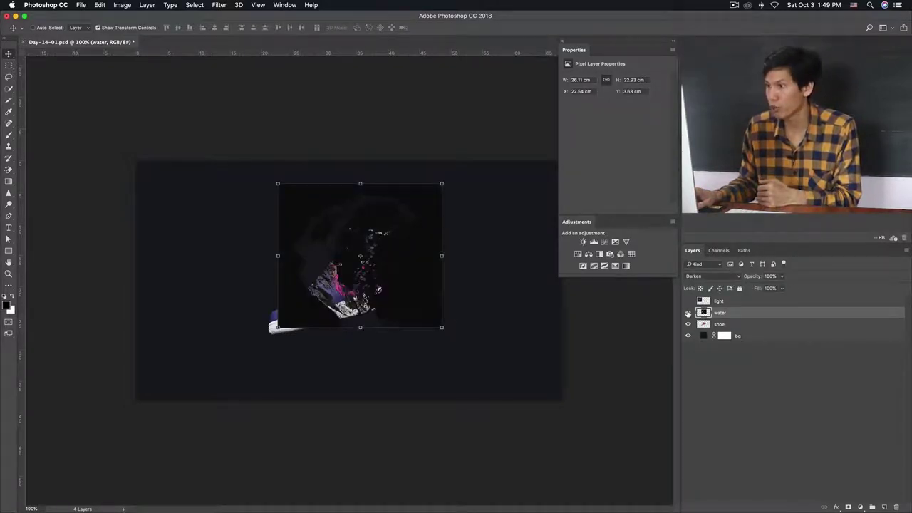
{"action": "left_click", "coordinate": [688, 313]}
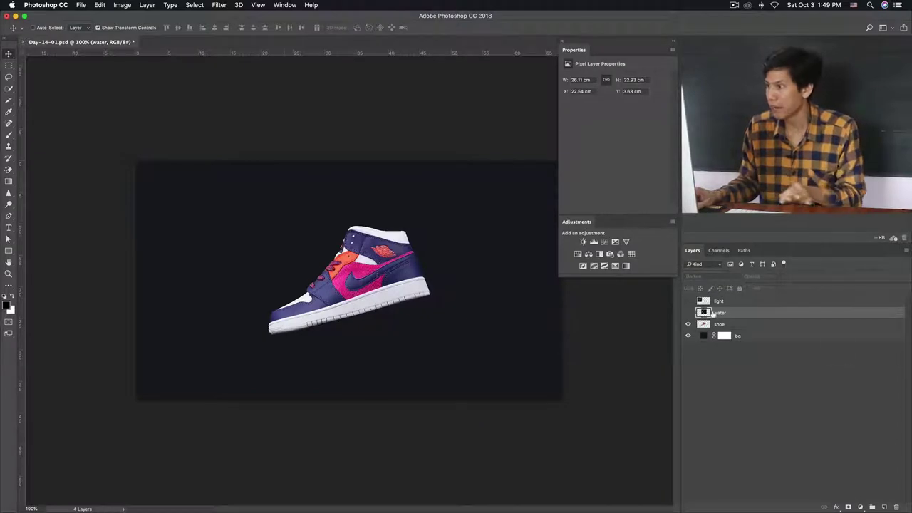
{"action": "left_click", "coordinate": [687, 314]}
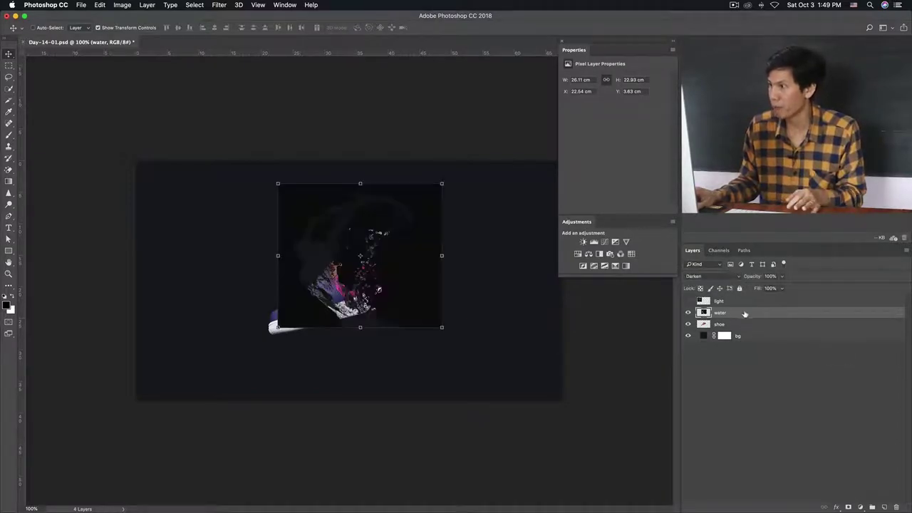
{"action": "left_click", "coordinate": [705, 276]}
{"action": "left_click", "coordinate": [704, 283]}
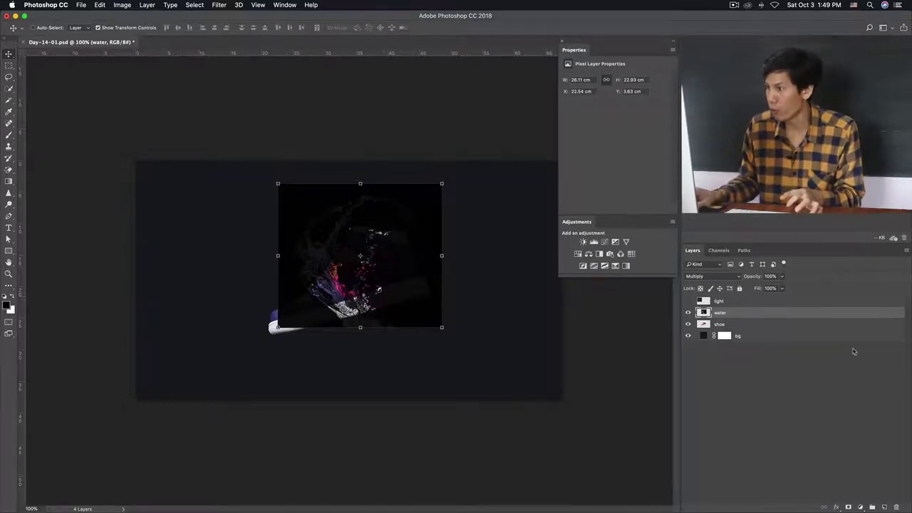
Try Darken, Linear Burn and Lighten blending on the water layer.
{"action": "left_click", "coordinate": [705, 278]}
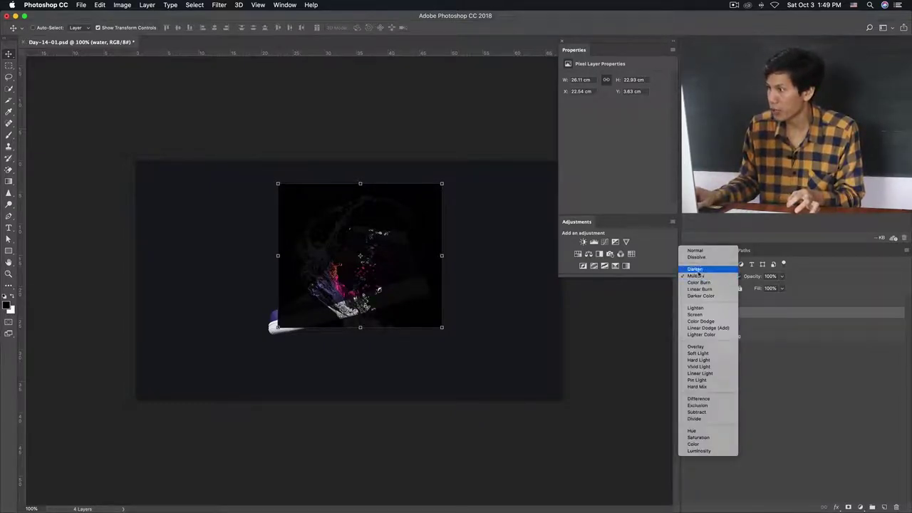
{"action": "left_click", "coordinate": [700, 271]}
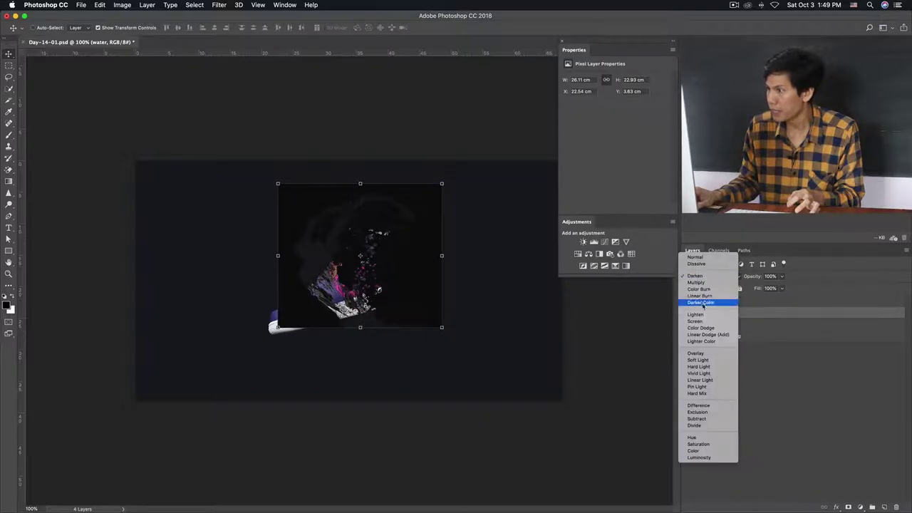
{"action": "left_click", "coordinate": [700, 296]}
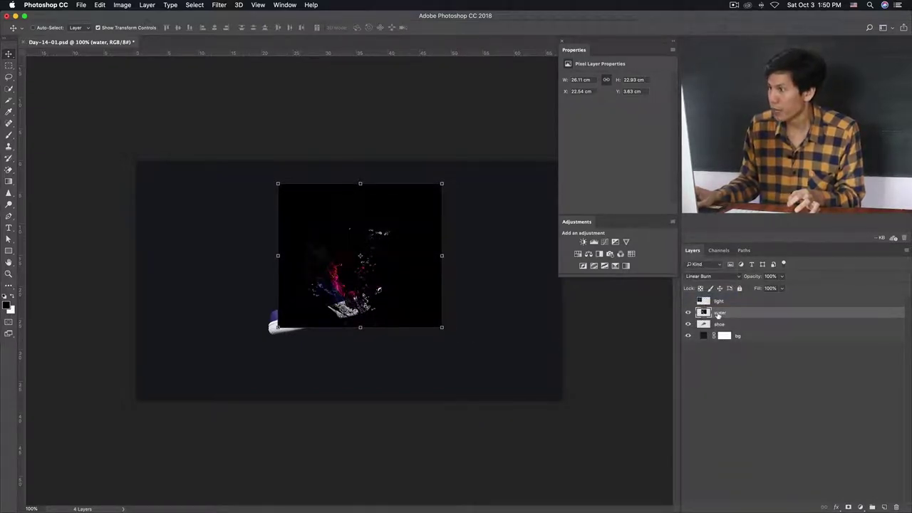
{"action": "left_click", "coordinate": [708, 278]}
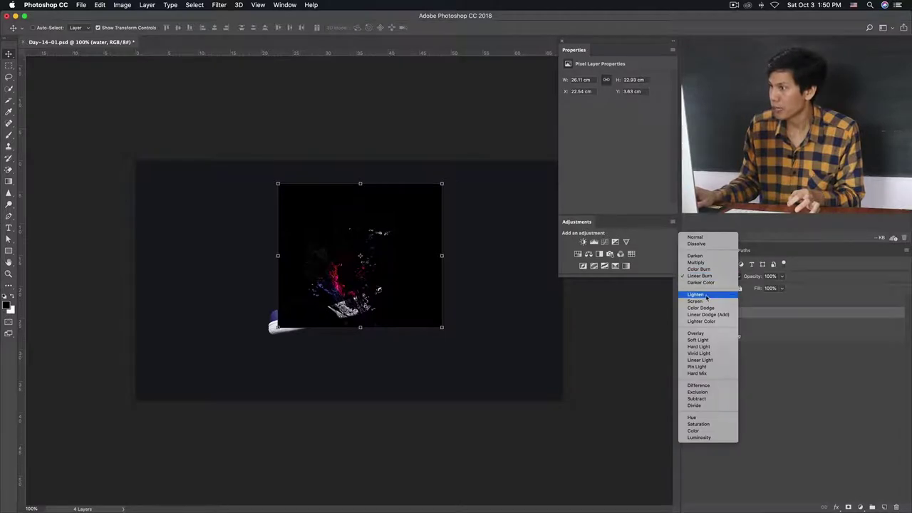
{"action": "left_click", "coordinate": [705, 295]}
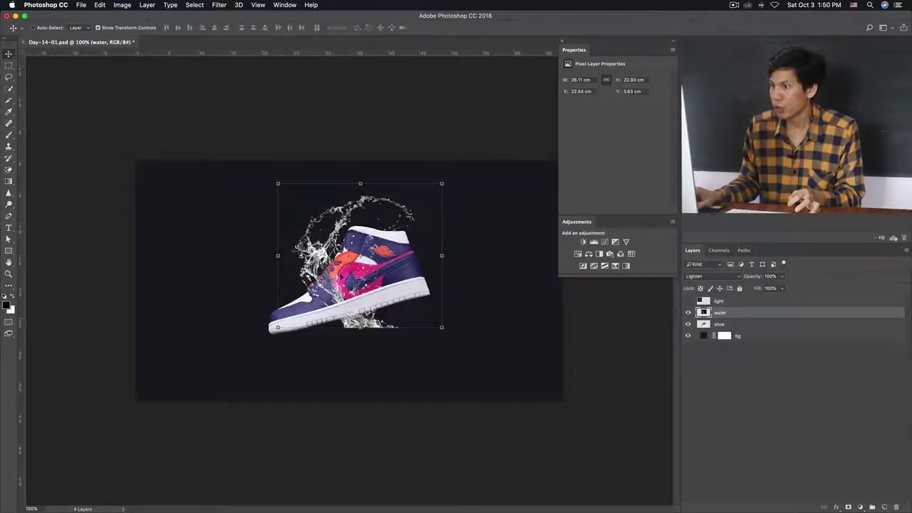
Try Screen and Color Dodge on the water layer, then return it to Normal.
{"action": "left_click", "coordinate": [696, 278]}
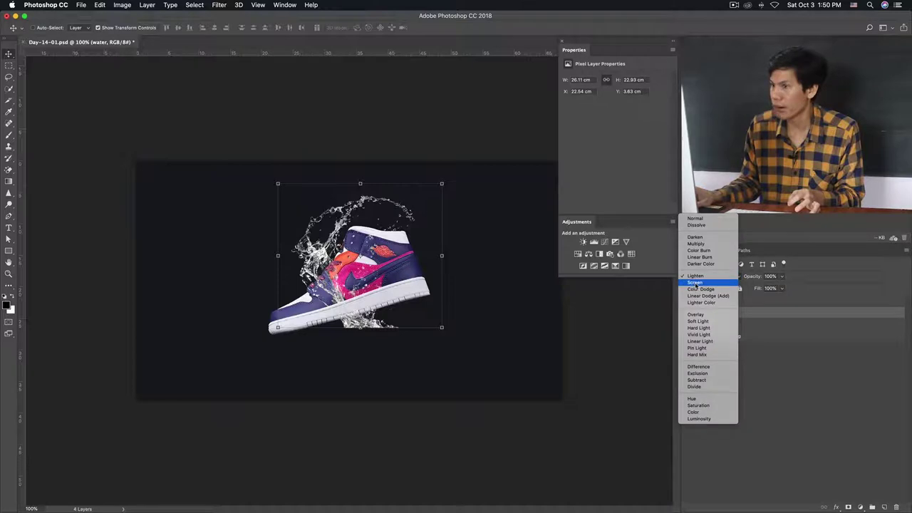
{"action": "left_click", "coordinate": [696, 285]}
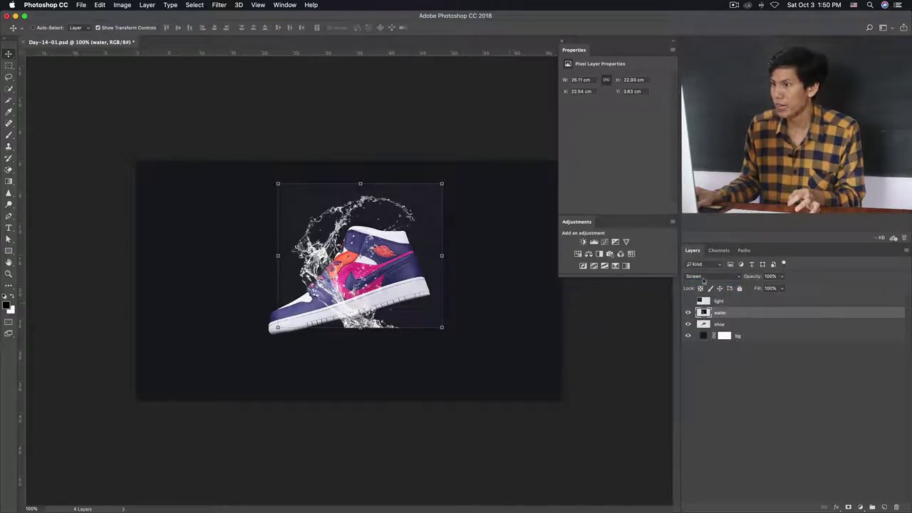
{"action": "left_click", "coordinate": [704, 280]}
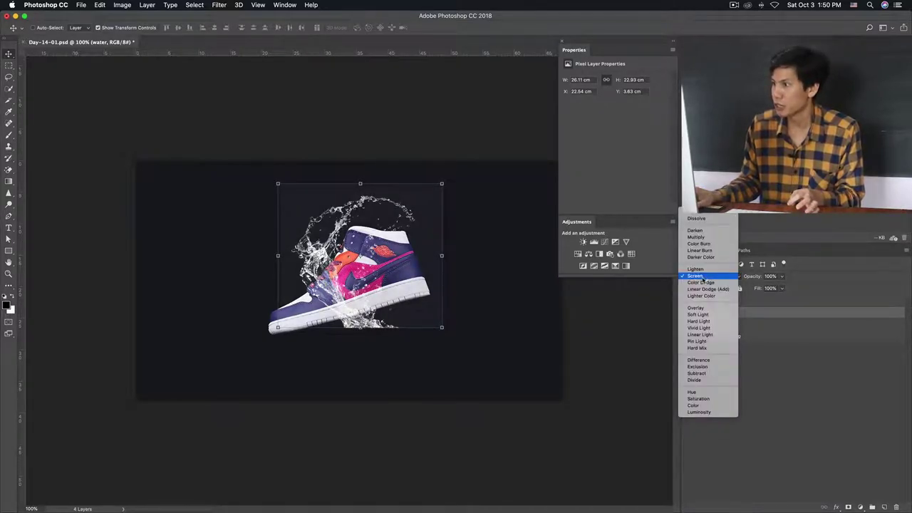
{"action": "left_click", "coordinate": [702, 283]}
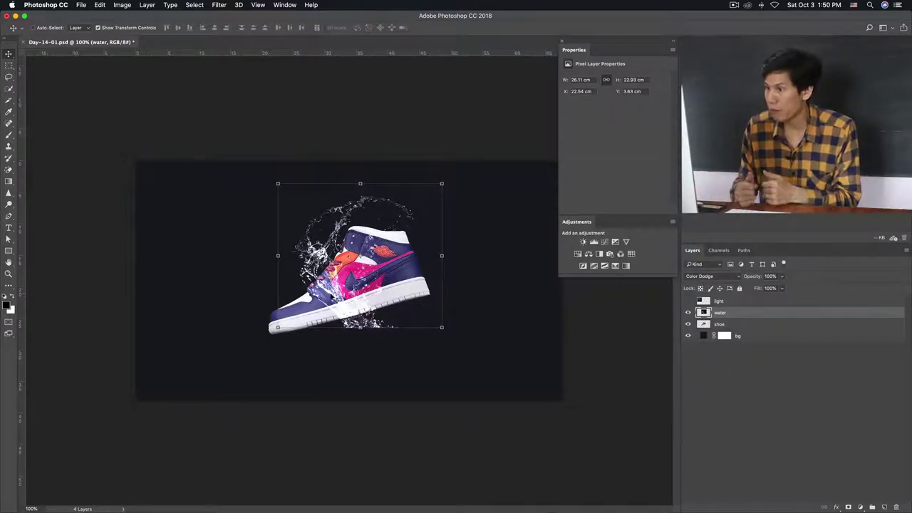
{"action": "left_click", "coordinate": [699, 277]}
{"action": "left_click", "coordinate": [702, 269]}
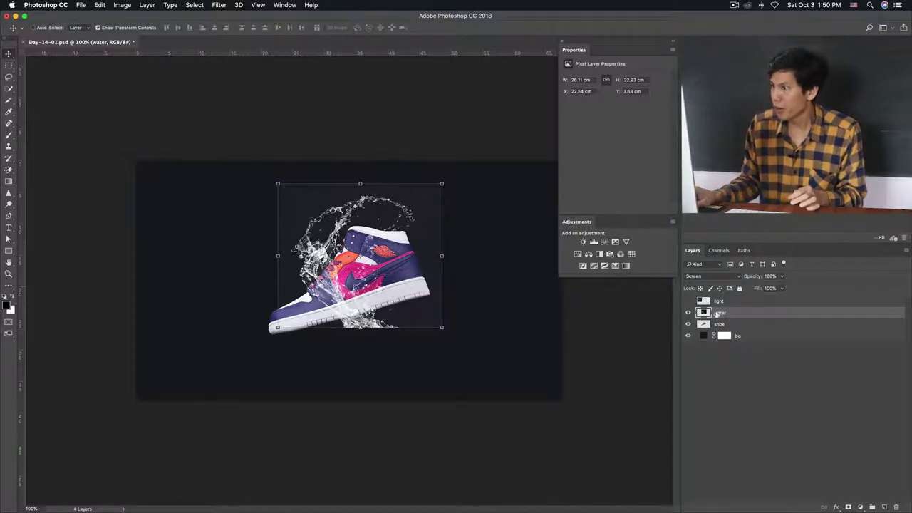
{"action": "left_click", "coordinate": [707, 278]}
{"action": "left_click", "coordinate": [702, 212]}
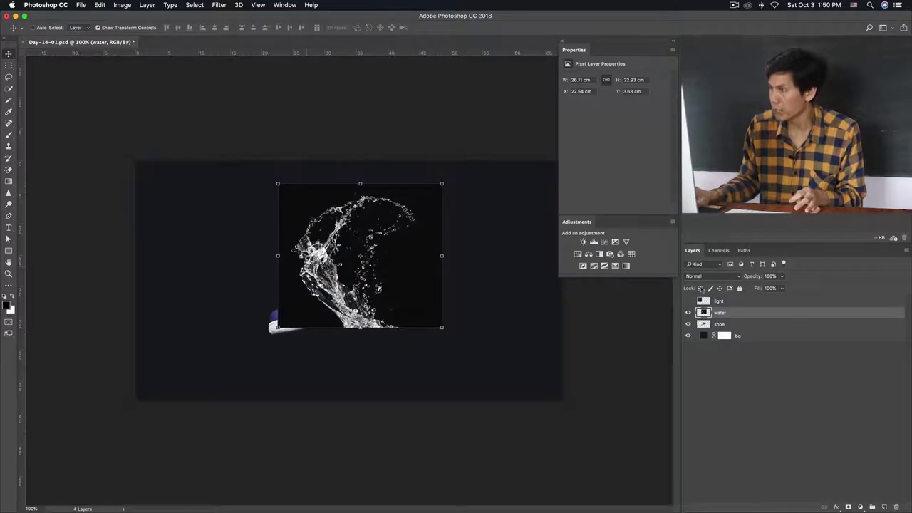
Set the water layer's blend mode to Screen so its black backdrop drops out.
{"action": "left_click", "coordinate": [703, 278]}
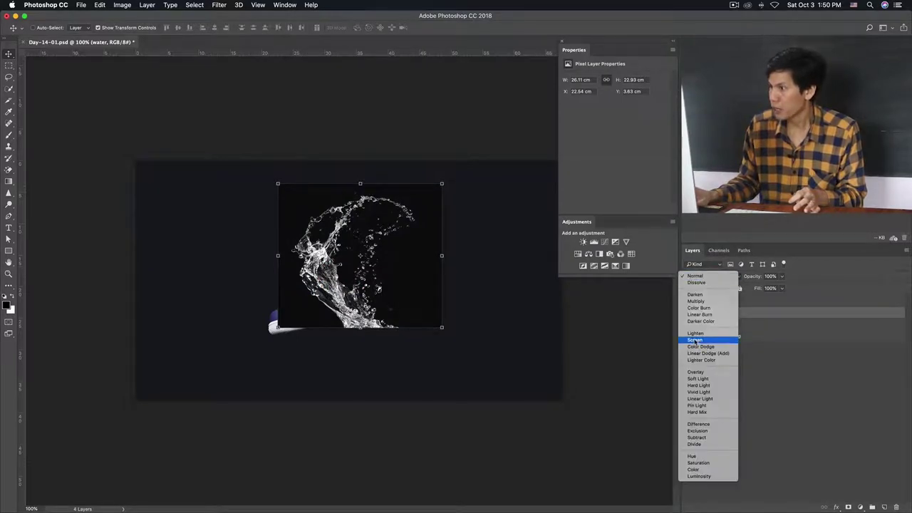
{"action": "left_click", "coordinate": [702, 340]}
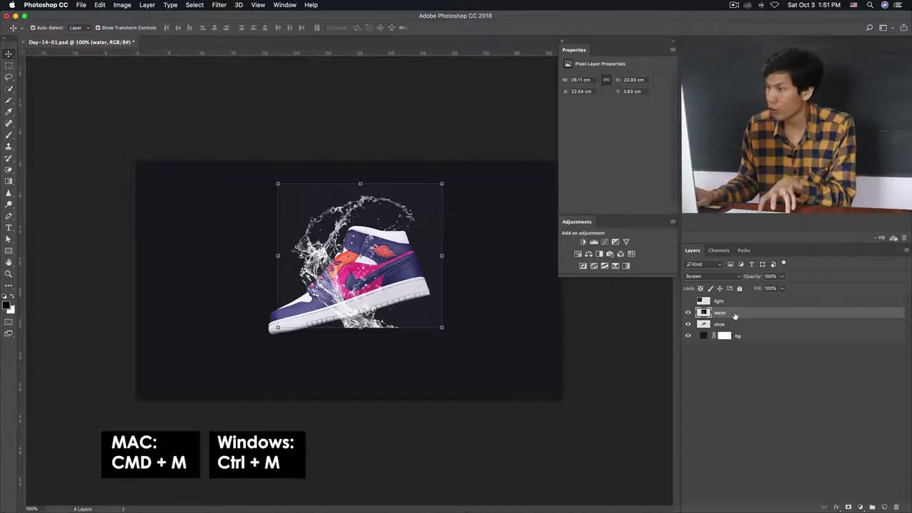
{"action": "key", "text": "super+m"}
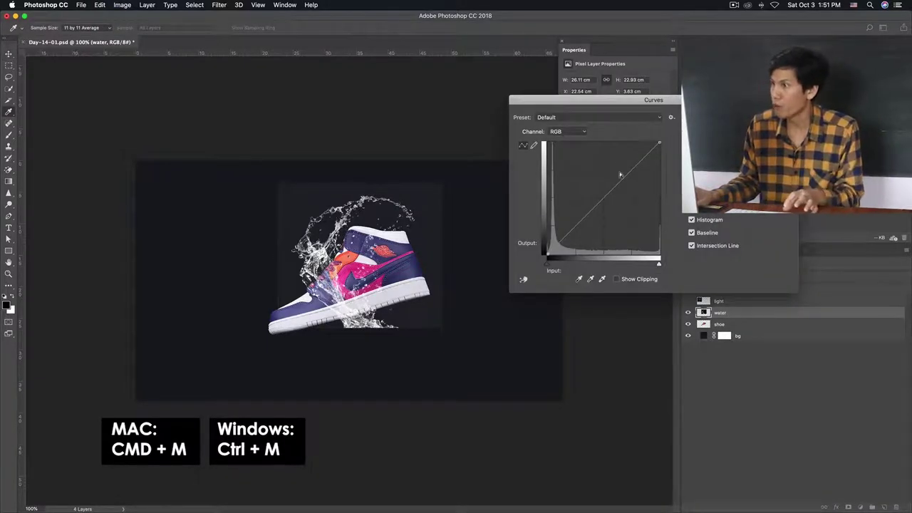
Apply Curves to the water layer with black input 18 and white input 251.
{"action": "left_click_drag", "start_coordinate": [469, 312], "coordinate": [235, 290]}
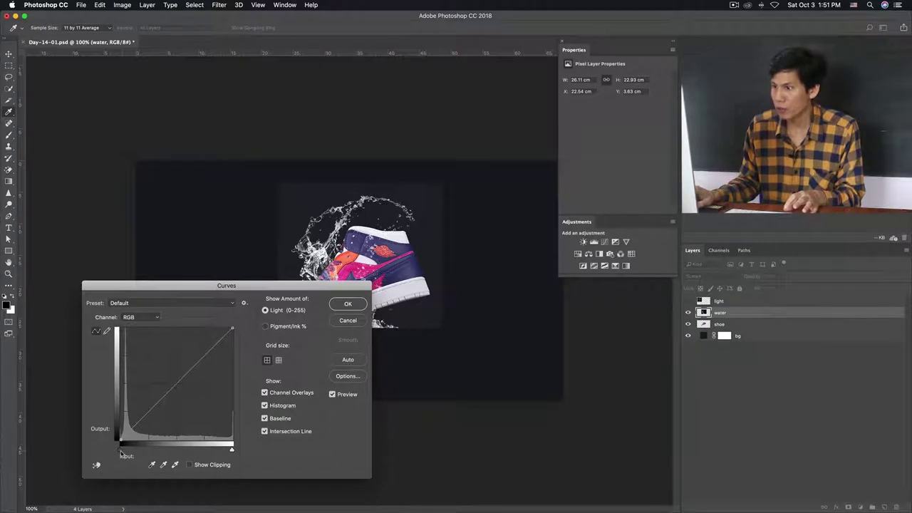
{"action": "left_click_drag", "start_coordinate": [121, 451], "coordinate": [126, 452]}
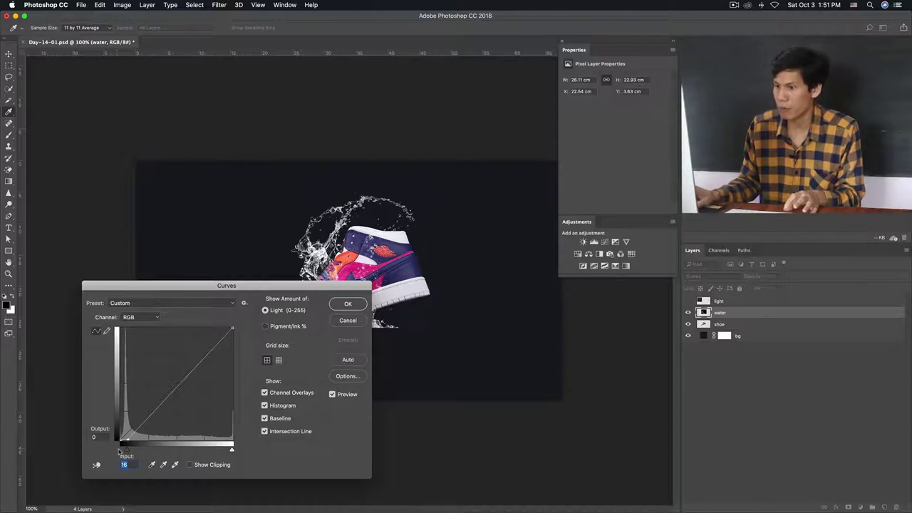
{"action": "left_click_drag", "start_coordinate": [126, 452], "coordinate": [128, 452]}
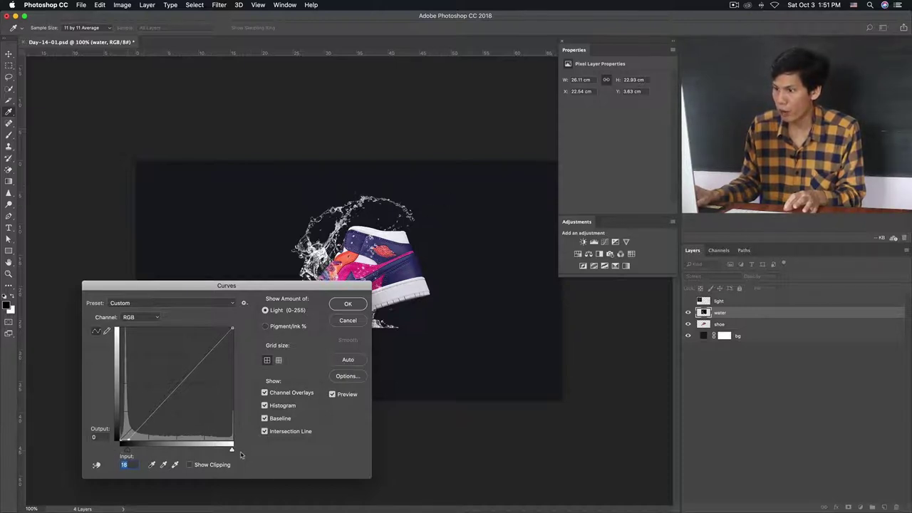
{"action": "left_click_drag", "start_coordinate": [231, 451], "coordinate": [230, 452]}
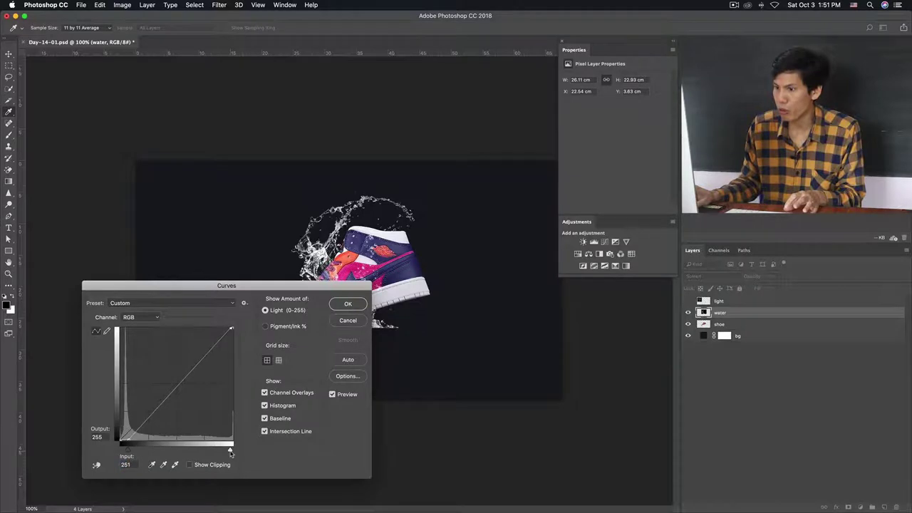
{"action": "left_click", "coordinate": [348, 303]}
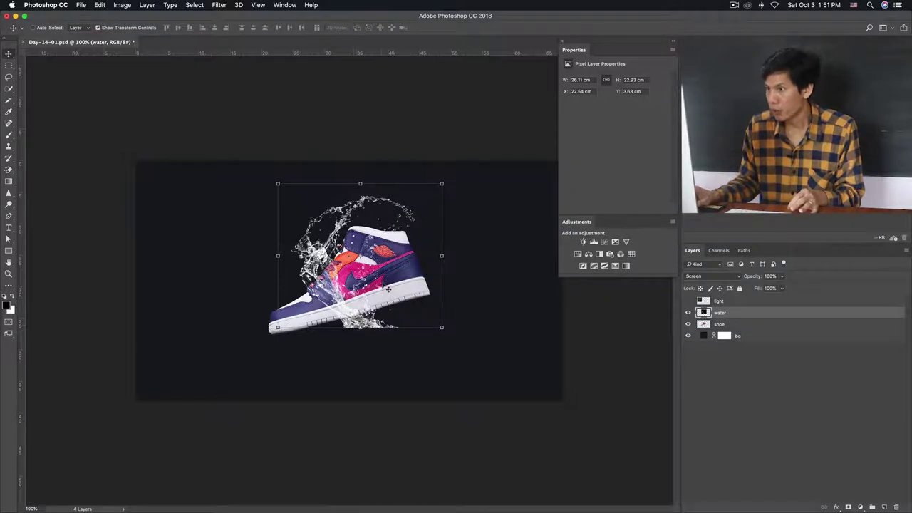
Move the splash onto the heel and free-transform rotate it about -72.5° around the shoe.
{"action": "left_click_drag", "start_coordinate": [391, 246], "coordinate": [330, 261]}
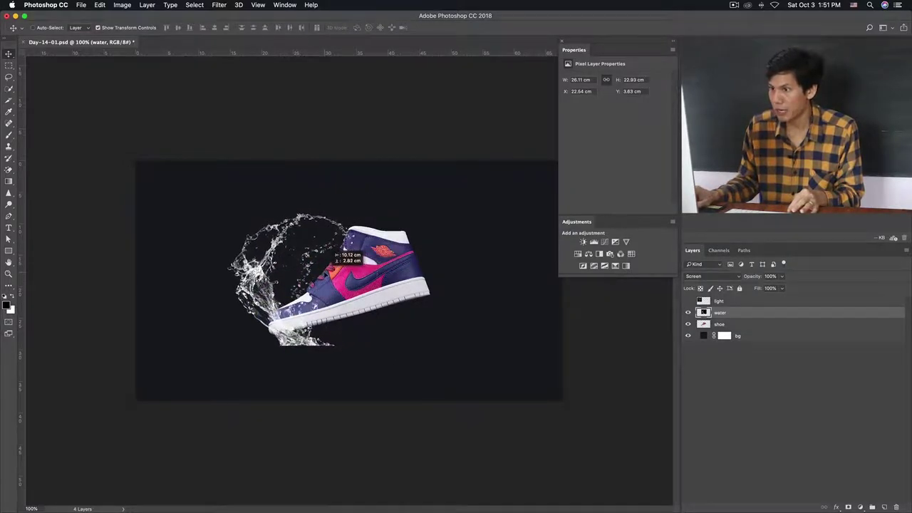
{"action": "key", "text": "ctrl+t"}
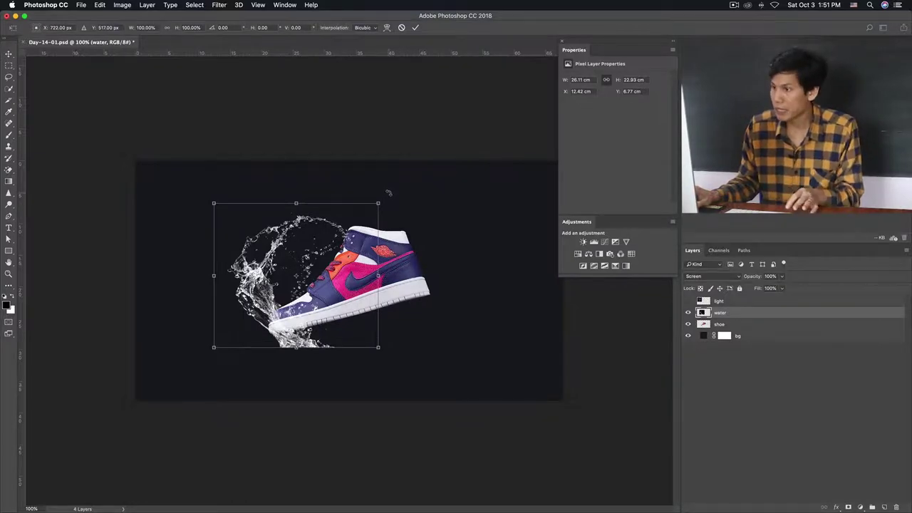
{"action": "mouse_move", "coordinate": [395, 196]}
{"action": "left_mouse_down"}
{"action": "mouse_move", "coordinate": [280, 178]}
{"action": "mouse_move", "coordinate": [229, 188]}
{"action": "left_mouse_up"}
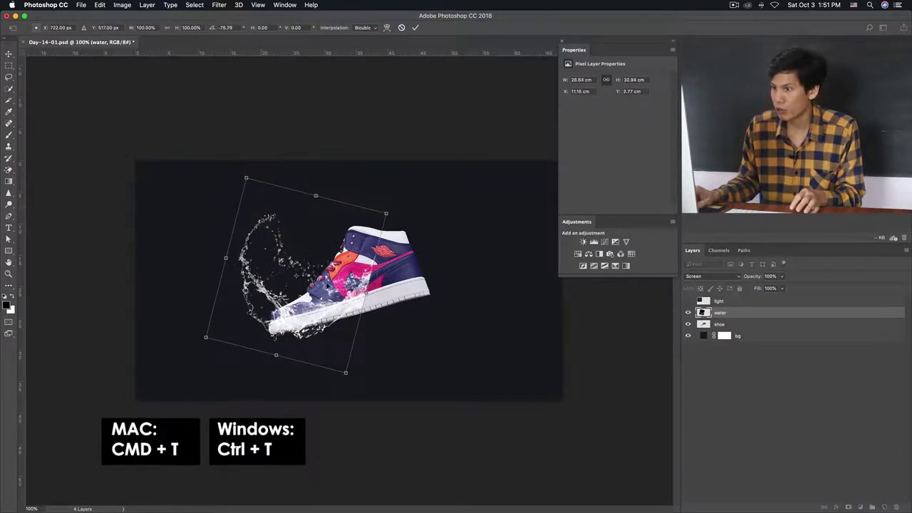
{"action": "mouse_move", "coordinate": [359, 243]}
{"action": "left_mouse_down"}
{"action": "mouse_move", "coordinate": [315, 283]}
{"action": "mouse_move", "coordinate": [325, 285]}
{"action": "left_mouse_up"}
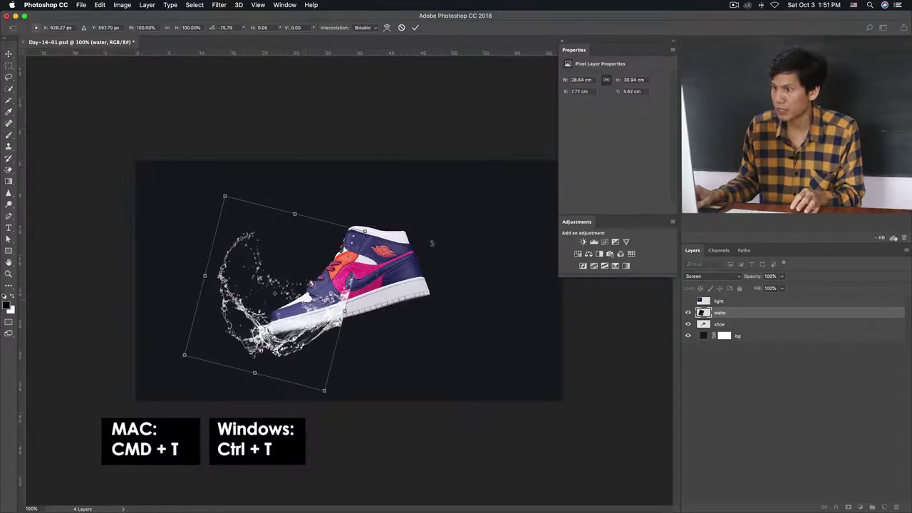
{"action": "mouse_move", "coordinate": [385, 246]}
{"action": "left_mouse_down"}
{"action": "mouse_move", "coordinate": [341, 191]}
{"action": "mouse_move", "coordinate": [408, 248]}
{"action": "left_mouse_up"}
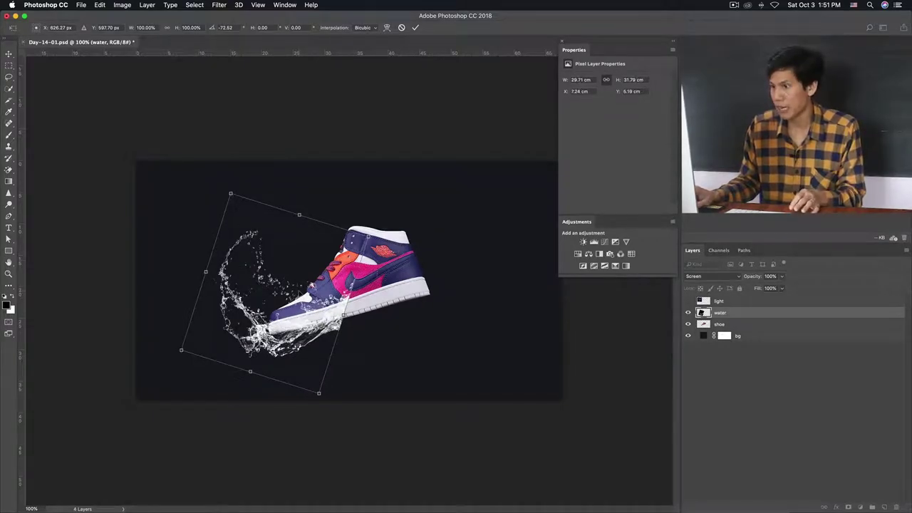
{"action": "left_click_drag", "start_coordinate": [301, 293], "coordinate": [302, 290]}
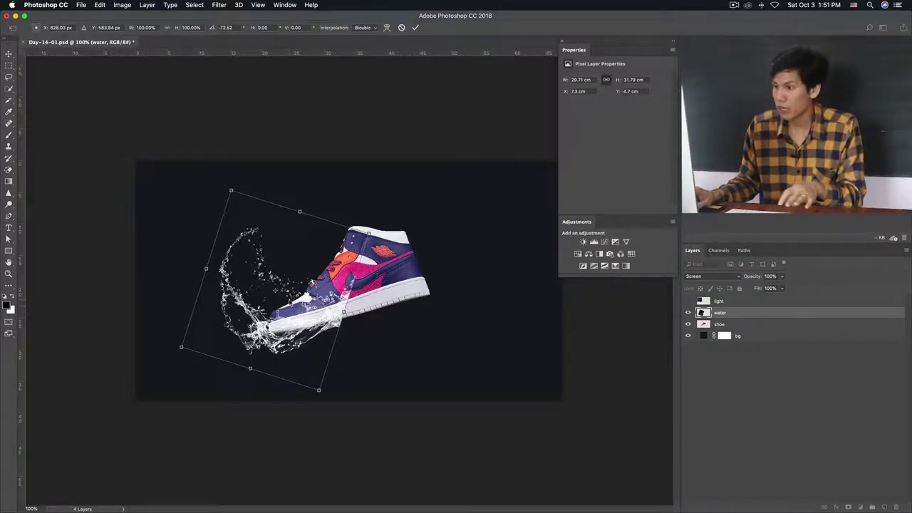
{"action": "right_click", "coordinate": [291, 300]}
Warp the splash's mesh so it curves tightly around the heel and sole, then commit.
{"action": "left_click", "coordinate": [314, 356]}
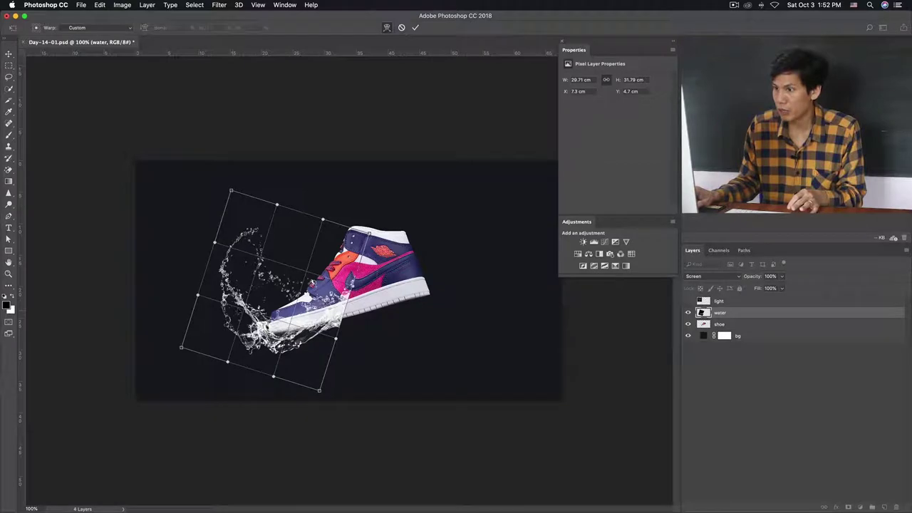
{"action": "left_click_drag", "start_coordinate": [247, 226], "coordinate": [235, 232]}
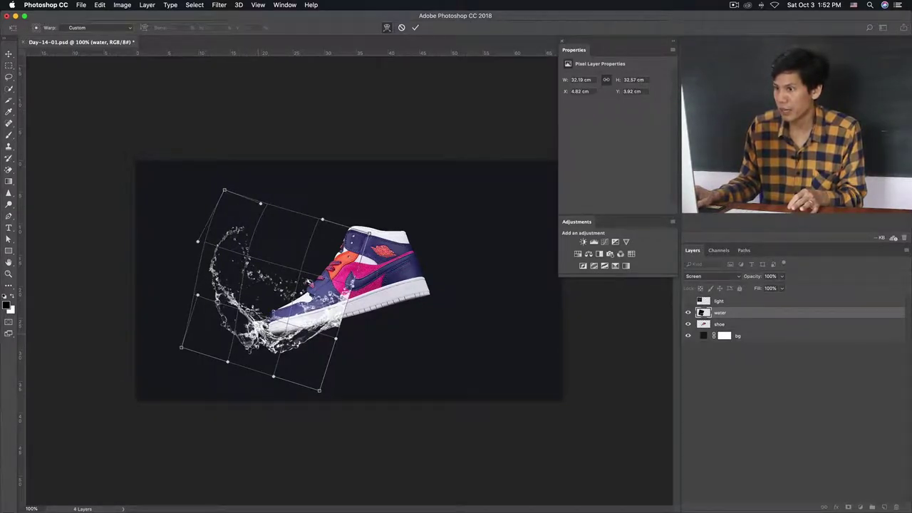
{"action": "left_click_drag", "start_coordinate": [259, 339], "coordinate": [265, 331]}
{"action": "left_click_drag", "start_coordinate": [308, 354], "coordinate": [306, 347]}
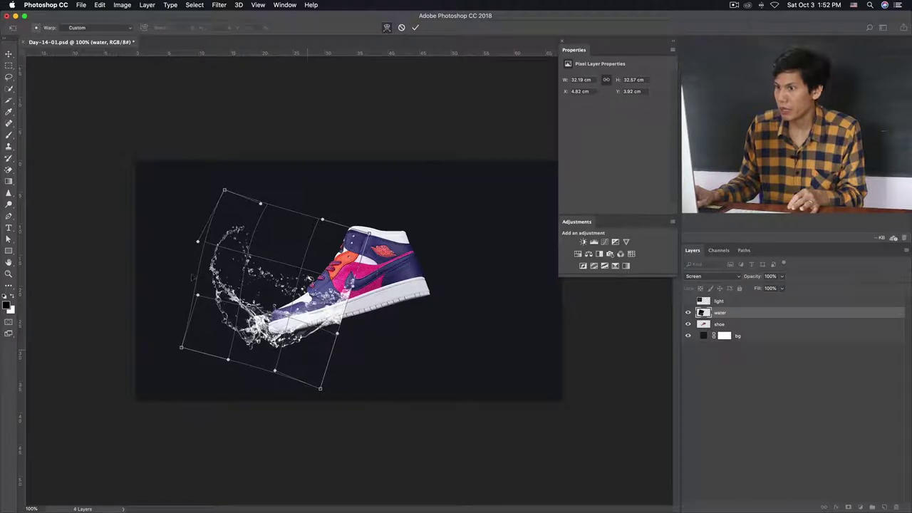
{"action": "left_click_drag", "start_coordinate": [207, 324], "coordinate": [212, 315]}
{"action": "left_click_drag", "start_coordinate": [223, 236], "coordinate": [219, 233]}
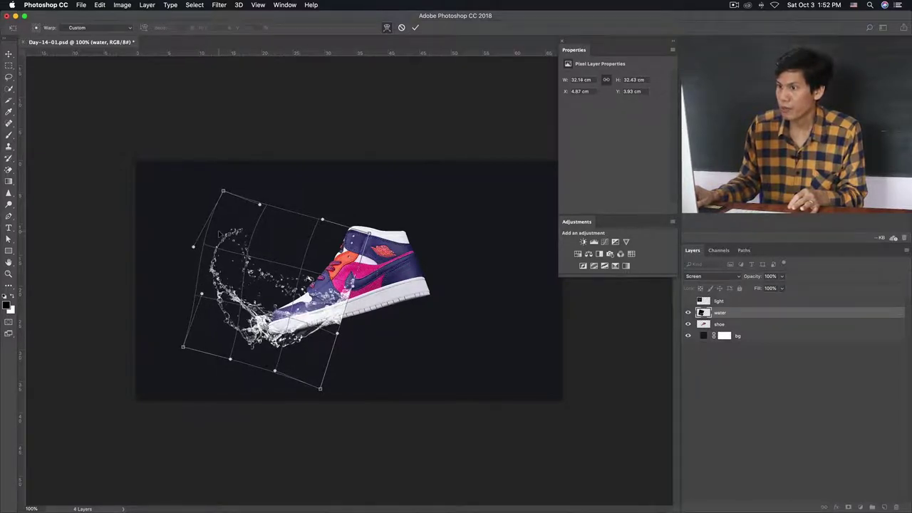
{"action": "key", "text": "Return"}
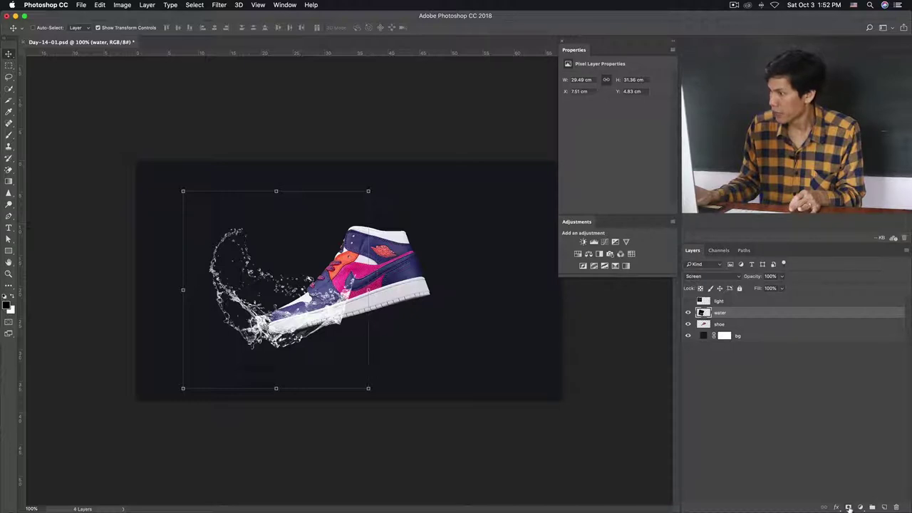
Add a layer mask to the water layer and set up a black brush at 100% flow.
{"action": "left_click", "coordinate": [849, 508]}
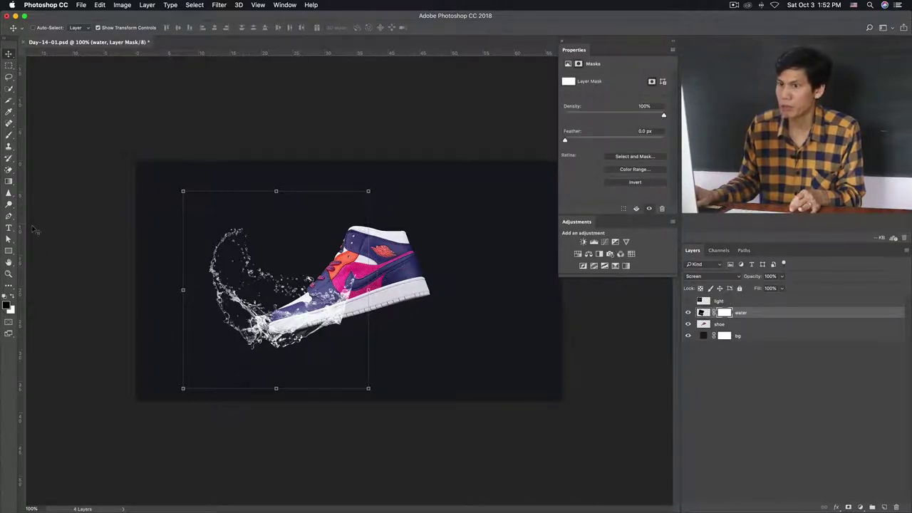
{"action": "left_click", "coordinate": [9, 135]}
{"action": "key", "text": "x"}
{"action": "left_click", "coordinate": [8, 305]}
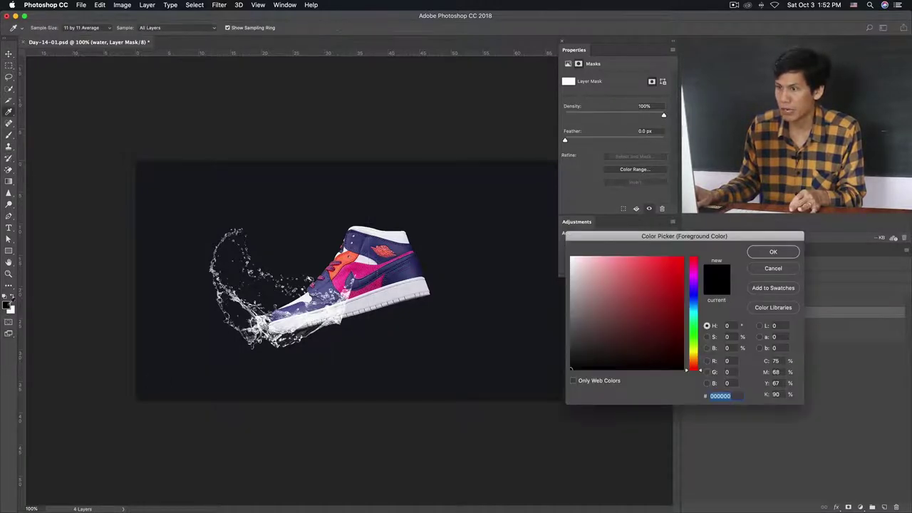
{"action": "left_click", "coordinate": [772, 252]}
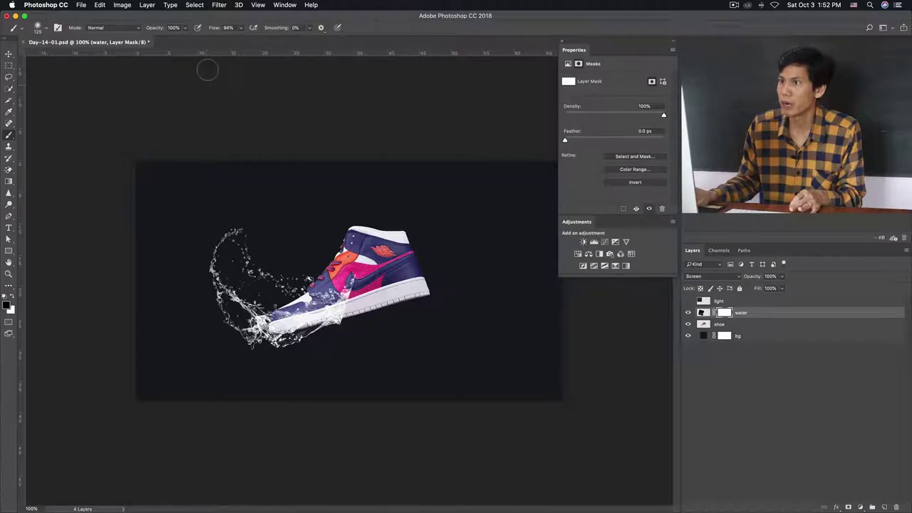
{"action": "left_click_drag", "start_coordinate": [213, 28], "coordinate": [182, 29]}
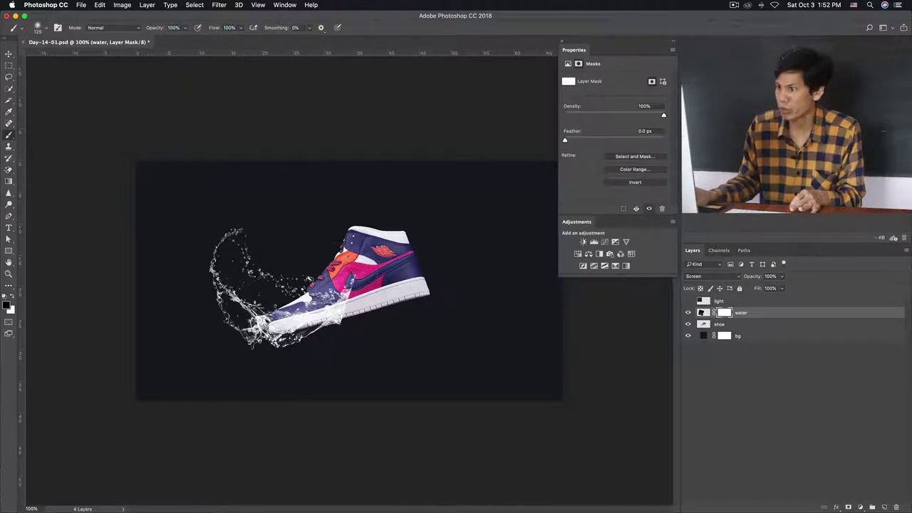
Paint the mask over the pink panel and under the sole to reveal the shoe.
{"action": "left_click_drag", "start_coordinate": [344, 296], "coordinate": [352, 276]}
{"action": "left_click_drag", "start_coordinate": [348, 316], "coordinate": [339, 338]}
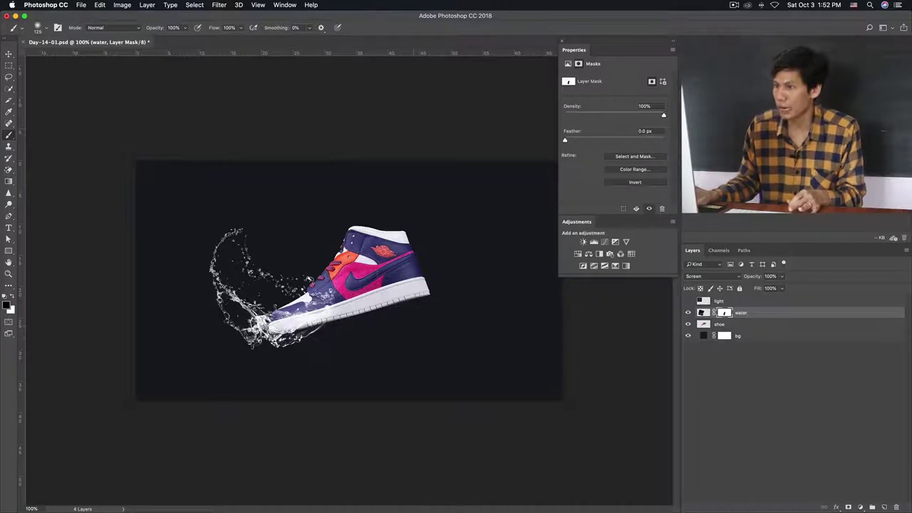
{"action": "left_click", "coordinate": [704, 312]}
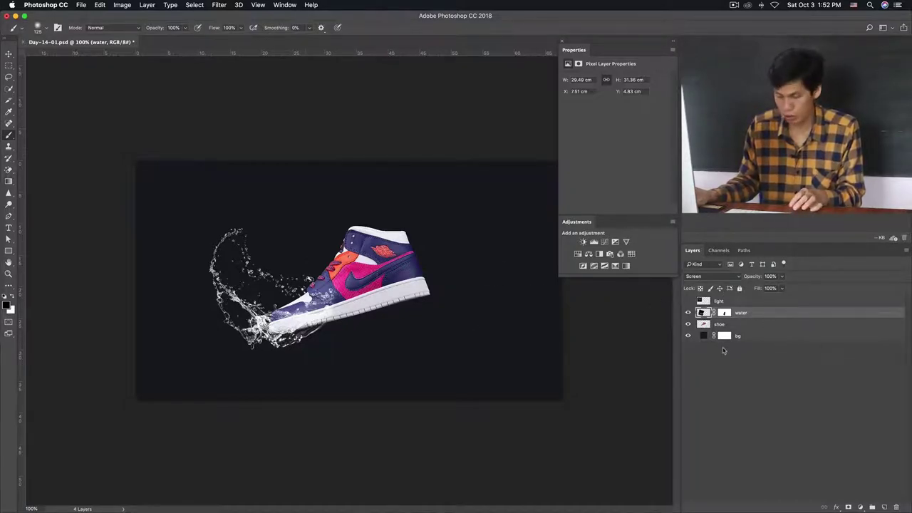
Duplicate the water layer, move the copy right onto the heel, flip it horizontally and rotate it about 25°.
{"action": "key", "text": "super+j"}
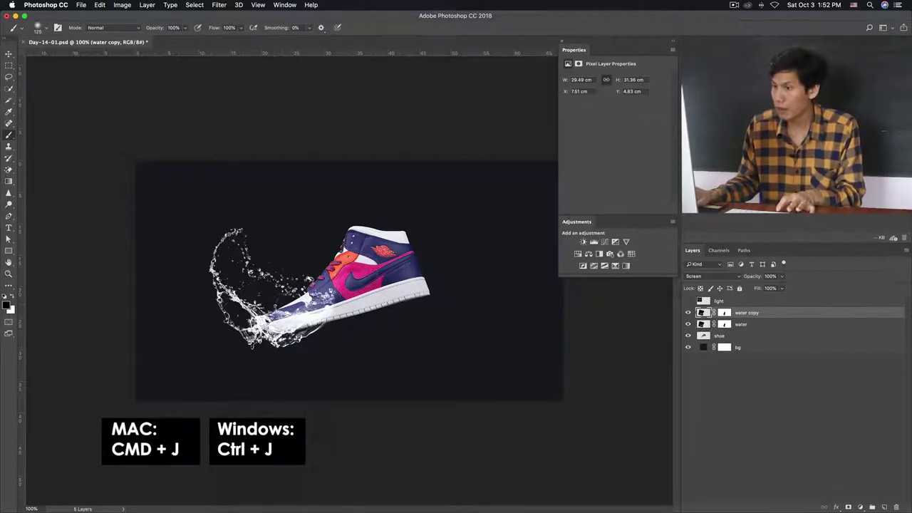
{"action": "key", "text": "v"}
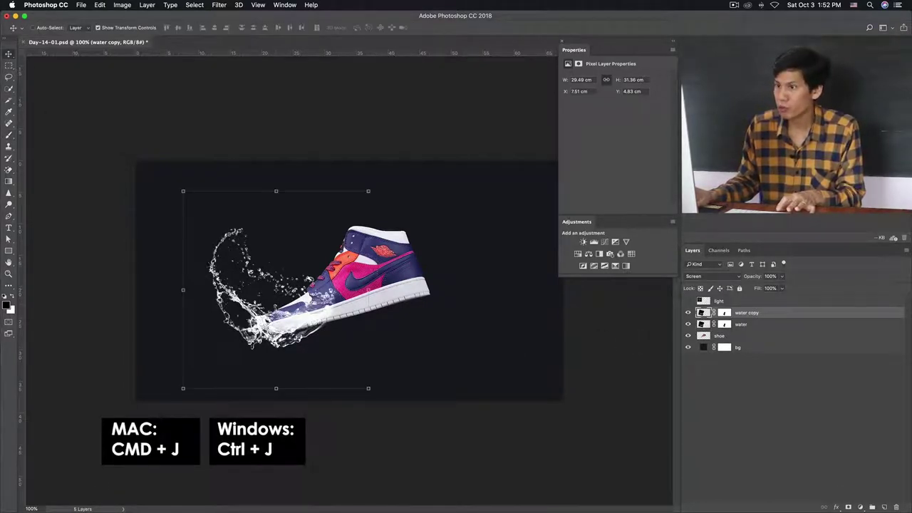
{"action": "left_click_drag", "start_coordinate": [251, 299], "coordinate": [371, 275]}
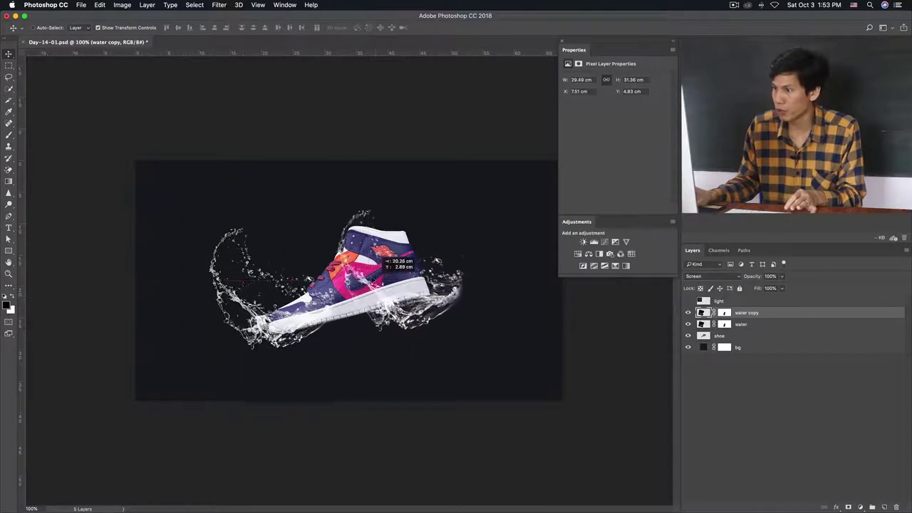
{"action": "key", "text": "ctrl+t"}
{"action": "right_click", "coordinate": [394, 282]}
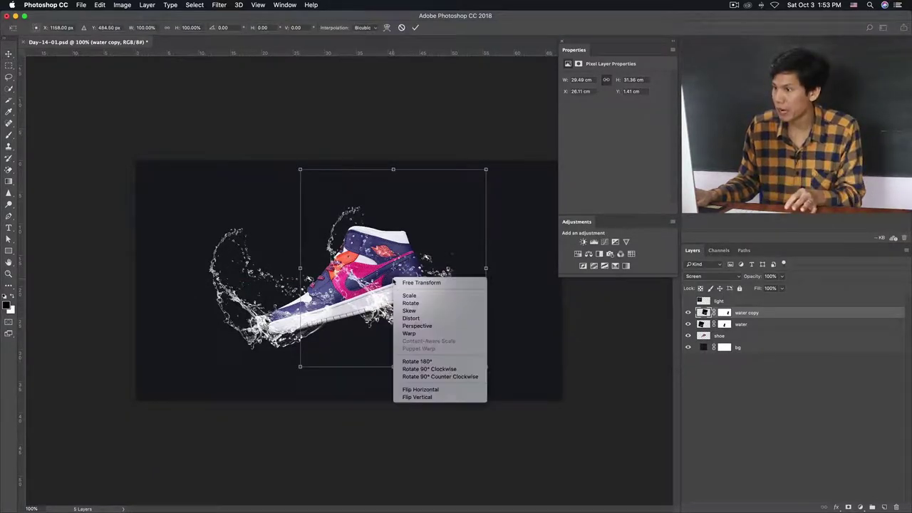
{"action": "left_click", "coordinate": [417, 391]}
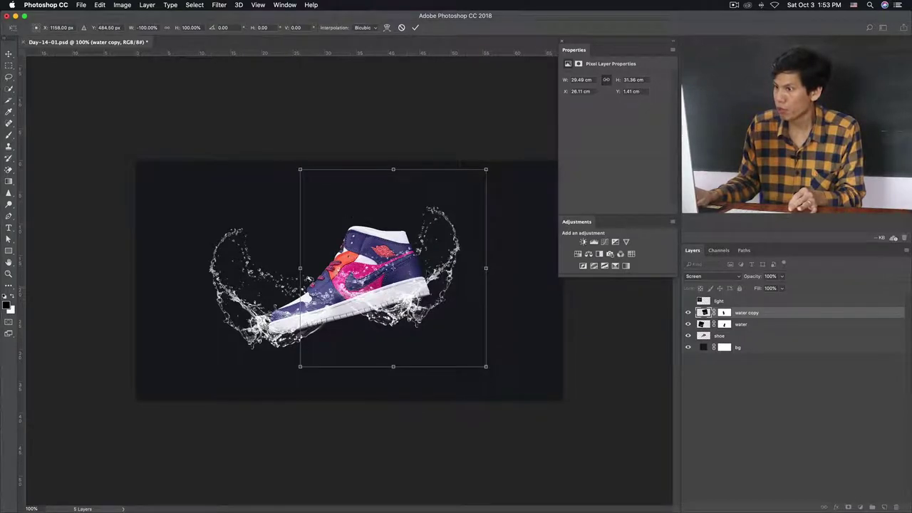
{"action": "left_click_drag", "start_coordinate": [510, 156], "coordinate": [560, 207]}
{"action": "left_click_drag", "start_coordinate": [437, 261], "coordinate": [437, 272]}
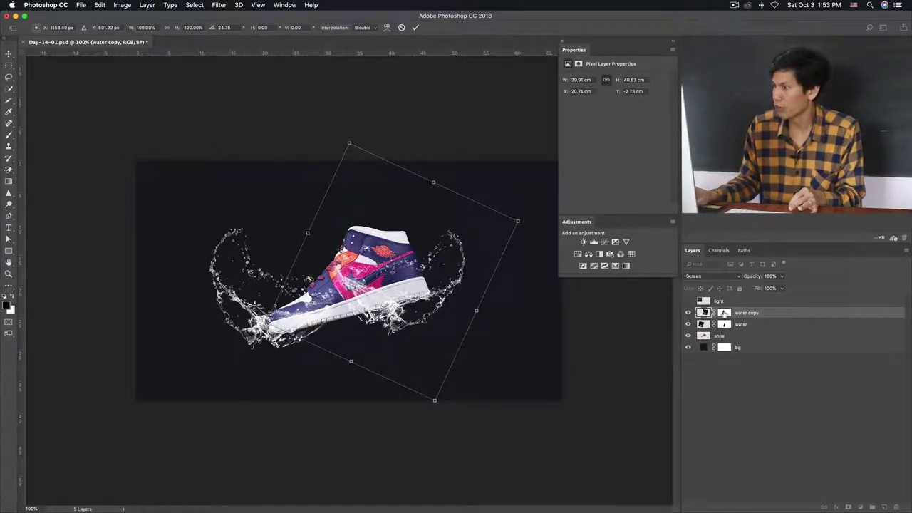
{"action": "left_click", "coordinate": [416, 27]}
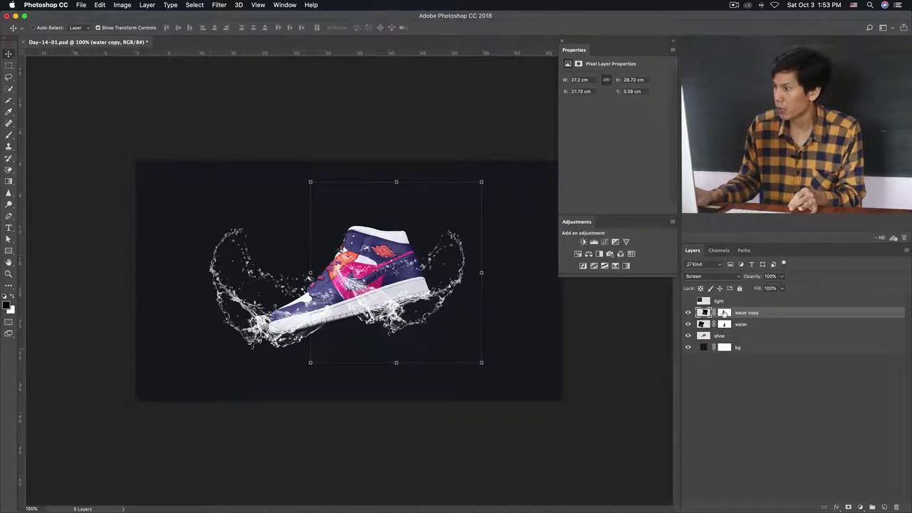
Paint black on the water copy mask at brush size 70 to uncover the shoe's upper and midsole.
{"action": "left_click", "coordinate": [725, 313]}
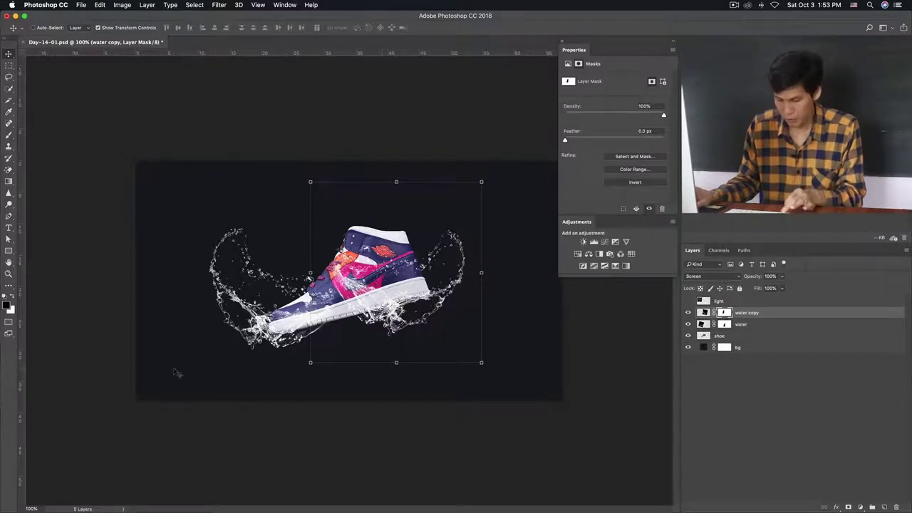
{"action": "left_click", "coordinate": [8, 136]}
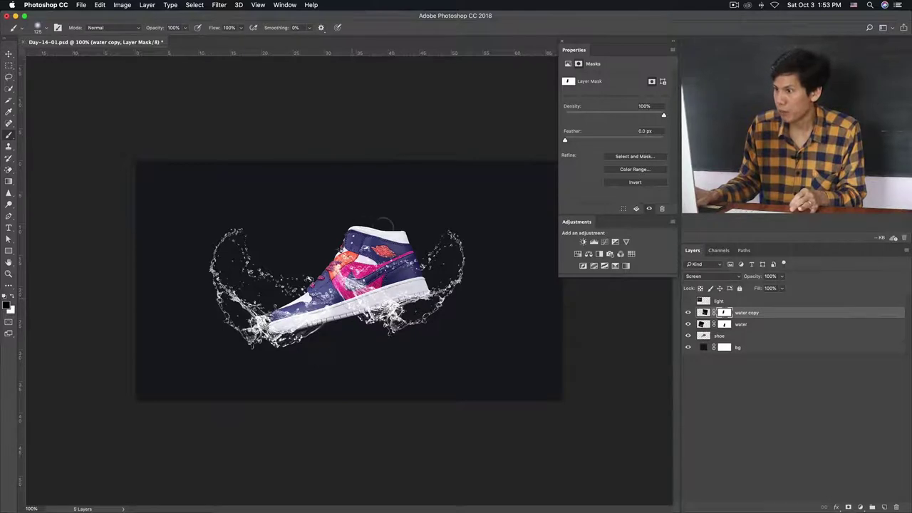
{"action": "mouse_move", "coordinate": [376, 253]}
{"action": "left_mouse_down"}
{"action": "mouse_move", "coordinate": [388, 275]}
{"action": "mouse_move", "coordinate": [339, 276]}
{"action": "mouse_move", "coordinate": [361, 284]}
{"action": "mouse_move", "coordinate": [363, 298]}
{"action": "left_mouse_up"}
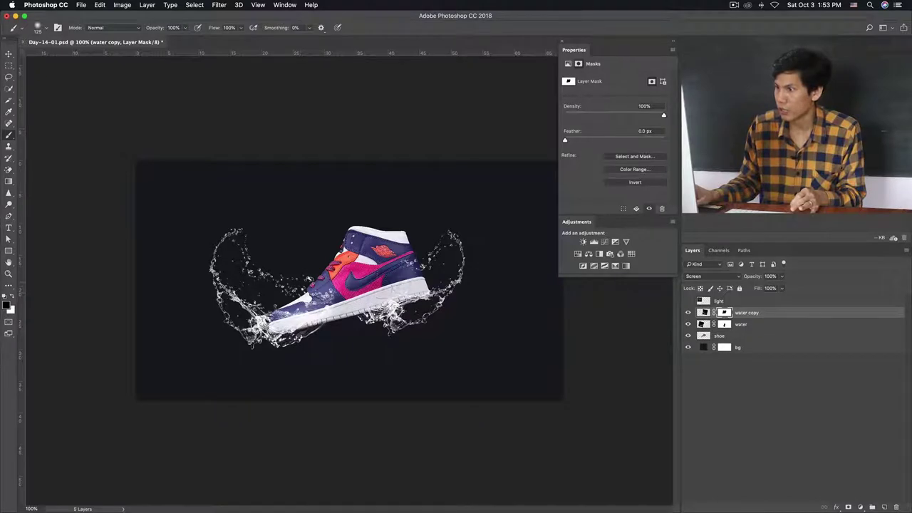
{"action": "key", "text": "bracketleft"}
{"action": "key", "text": "bracketleft"}
{"action": "key", "text": "bracketleft"}
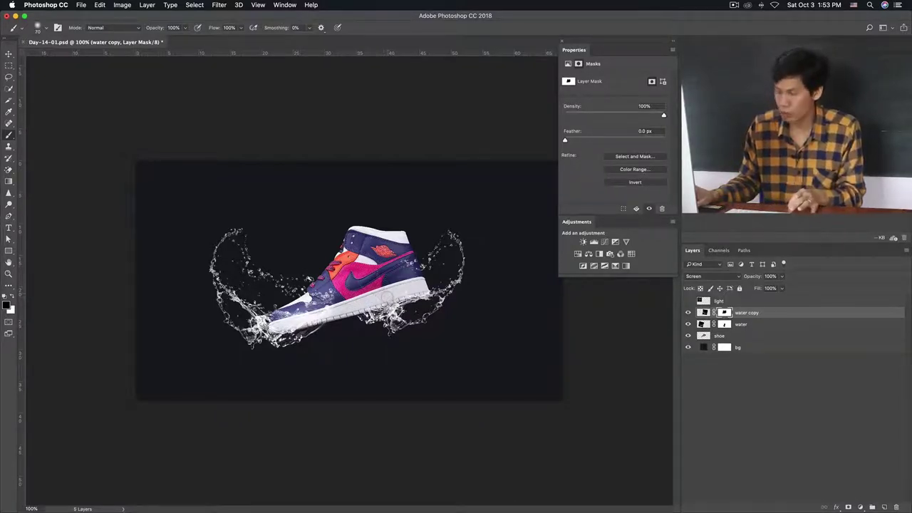
{"action": "left_click", "coordinate": [388, 297]}
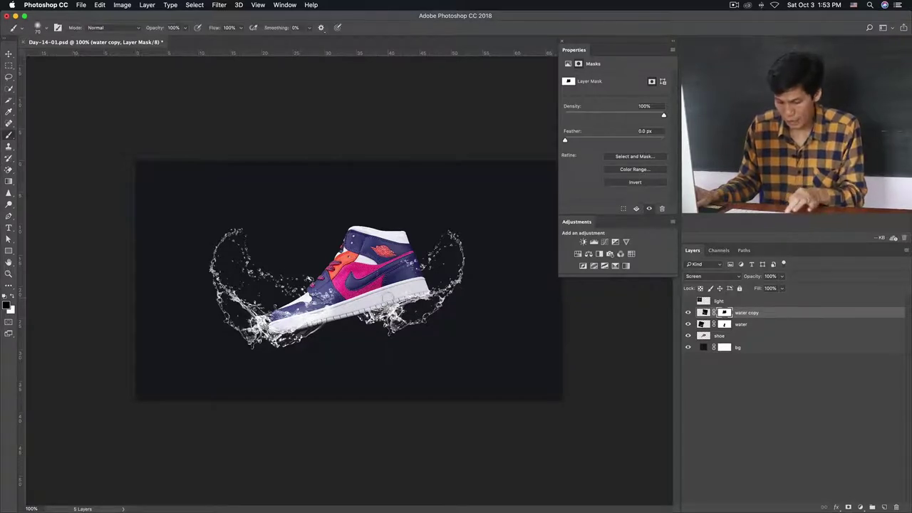
{"action": "key", "text": "x"}
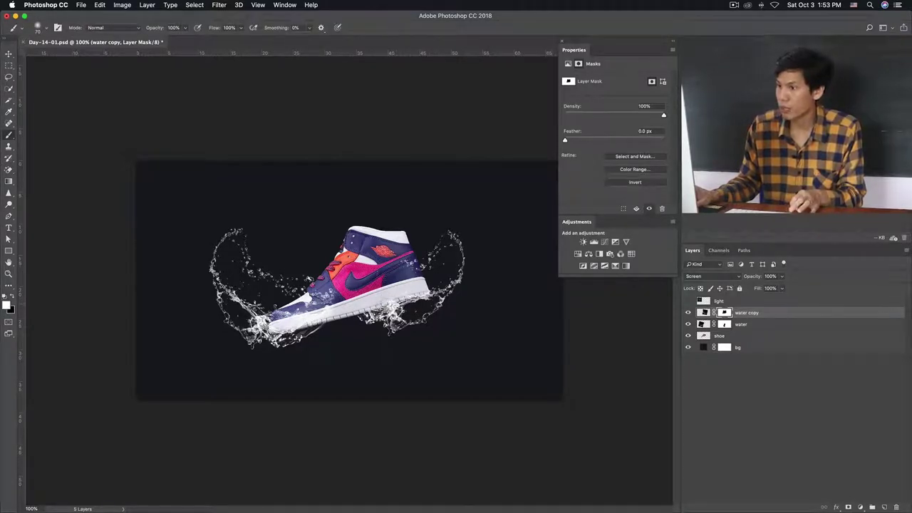
{"action": "left_click", "coordinate": [743, 317]}
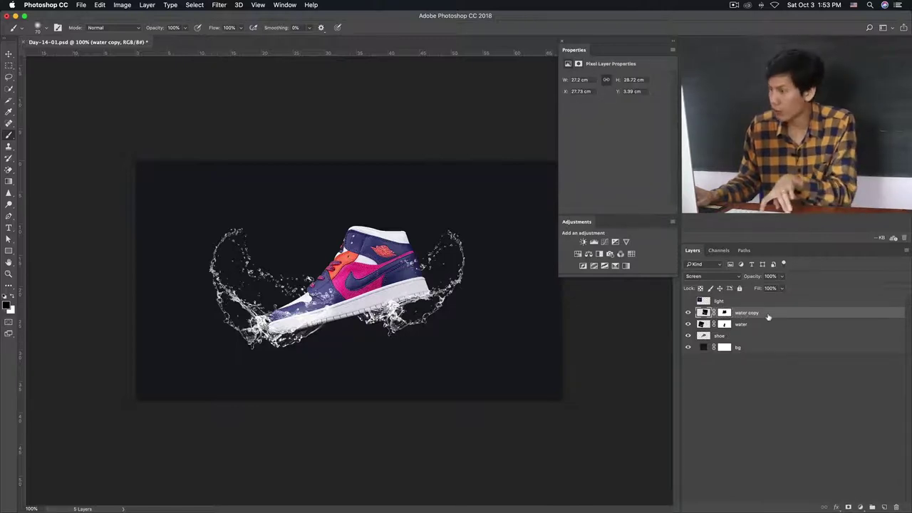
Duplicate water copy as water copy 2, flip it, rotate about -19°, scale to about 59% near the heel.
{"action": "key", "text": "ctrl+j"}
{"action": "key", "text": "v"}
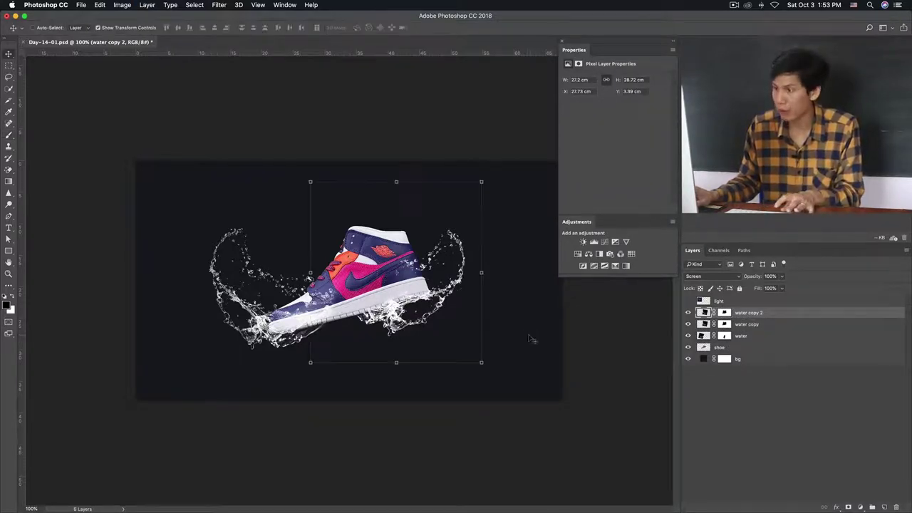
{"action": "mouse_move", "coordinate": [451, 306]}
{"action": "left_mouse_down"}
{"action": "mouse_move", "coordinate": [395, 328]}
{"action": "mouse_move", "coordinate": [396, 301]}
{"action": "left_mouse_up"}
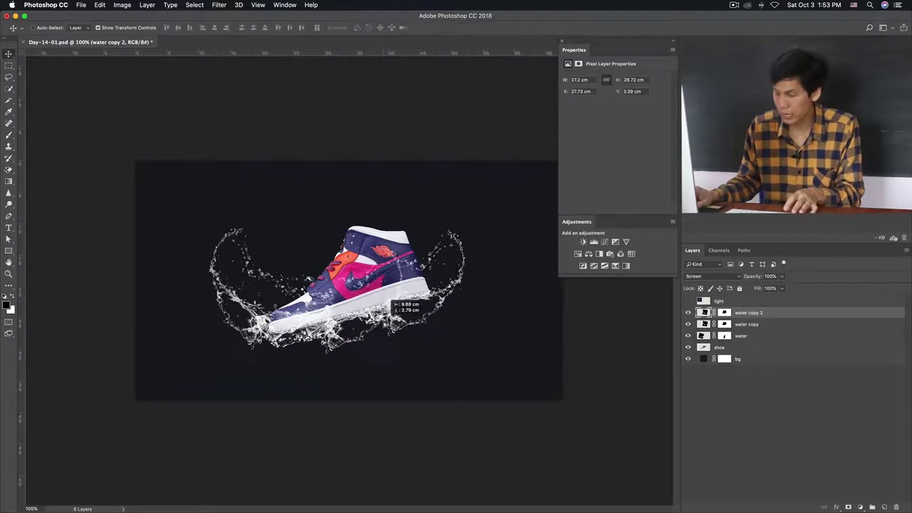
{"action": "key", "text": "ctrl+t"}
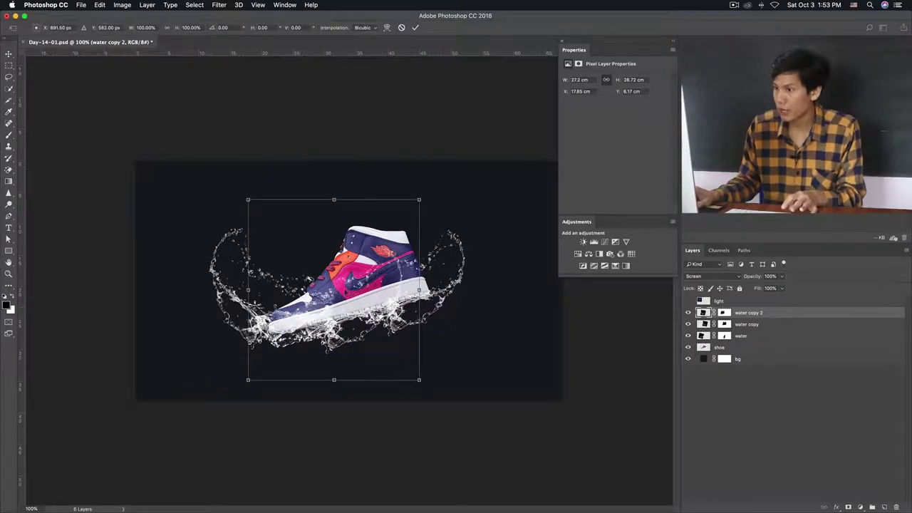
{"action": "right_click", "coordinate": [344, 288]}
{"action": "left_click", "coordinate": [360, 395]}
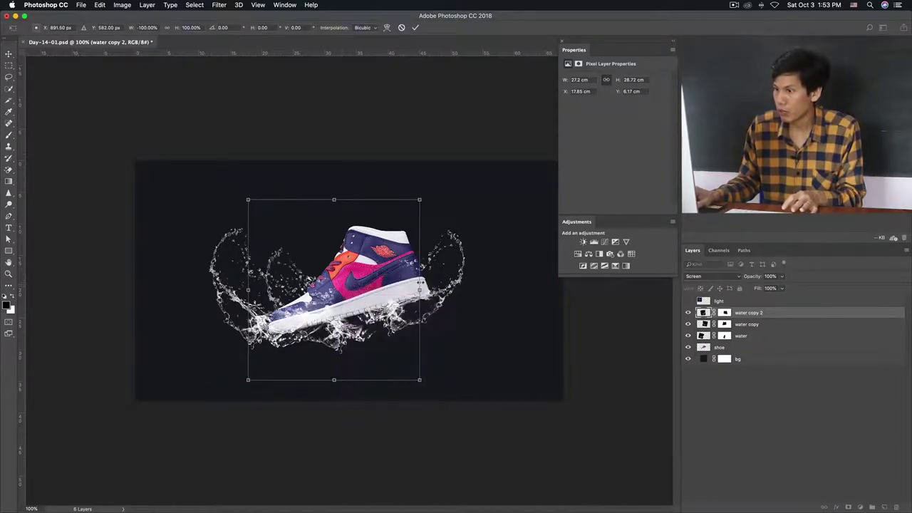
{"action": "left_click_drag", "start_coordinate": [415, 225], "coordinate": [422, 151]}
{"action": "left_click_drag", "start_coordinate": [356, 360], "coordinate": [461, 341]}
{"action": "mouse_move", "coordinate": [546, 335]}
{"action": "left_mouse_down"}
{"action": "mouse_move", "coordinate": [422, 321]}
{"action": "mouse_move", "coordinate": [427, 308]}
{"action": "left_mouse_up"}
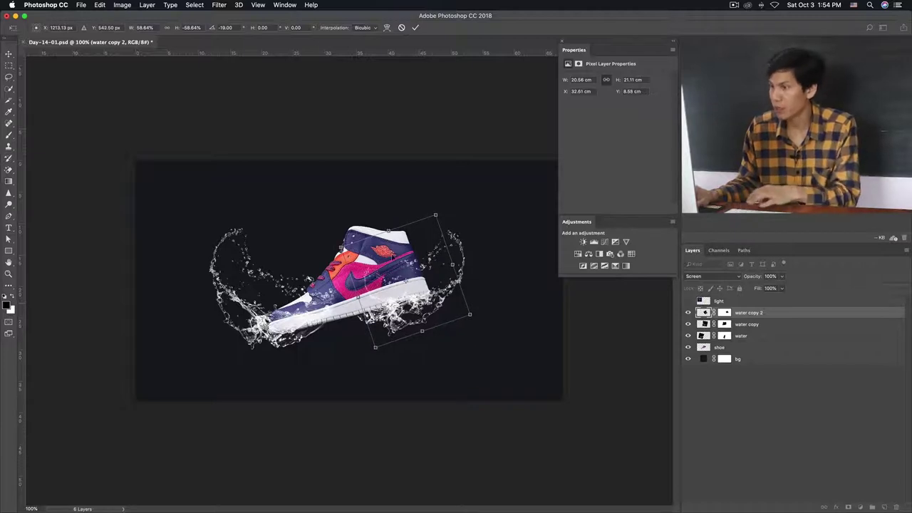
{"action": "key", "text": "Return"}
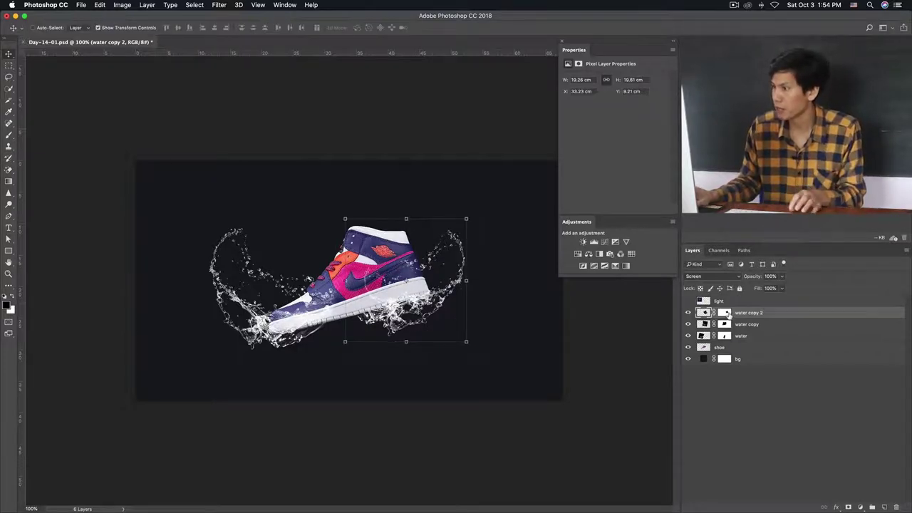
Paint white then black on water copy 2's mask to shape the heel splash.
{"action": "left_click", "coordinate": [725, 313]}
{"action": "key", "text": "b"}
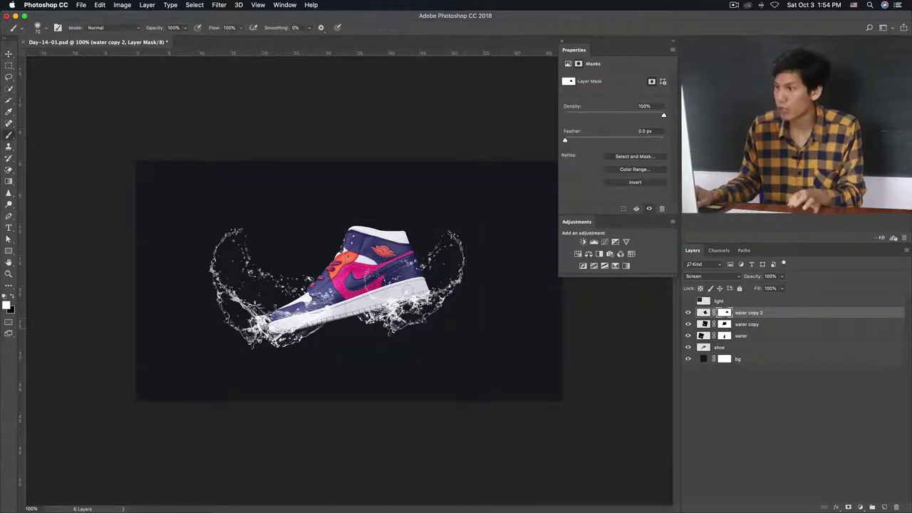
{"action": "left_click_drag", "start_coordinate": [446, 265], "coordinate": [432, 295]}
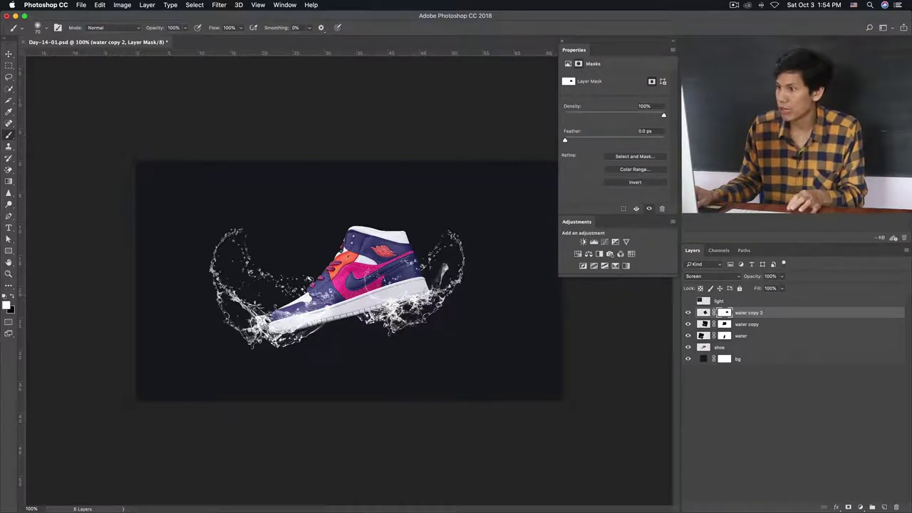
{"action": "key", "text": "x"}
{"action": "left_click_drag", "start_coordinate": [445, 253], "coordinate": [419, 310]}
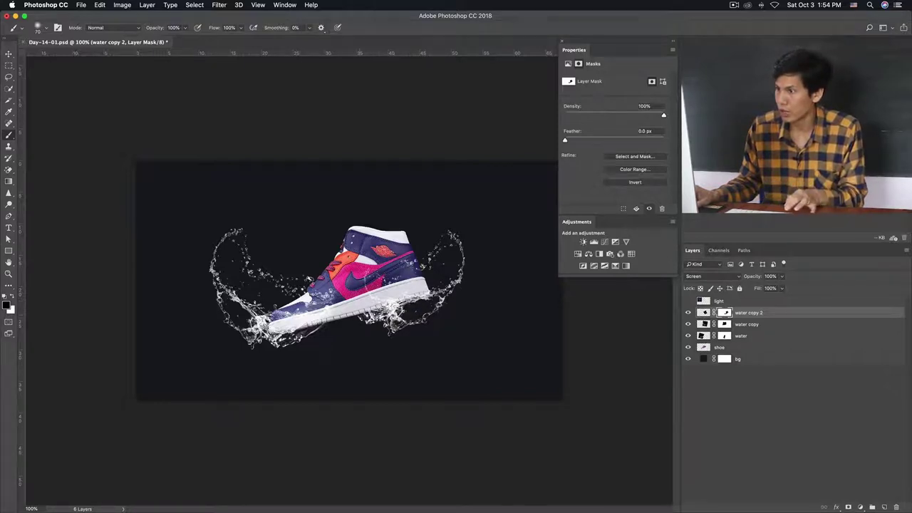
Hide the stray splash below the heel on water copy's mask, then select the original water layer.
{"action": "left_click", "coordinate": [726, 326]}
{"action": "left_click_drag", "start_coordinate": [364, 324], "coordinate": [373, 318]}
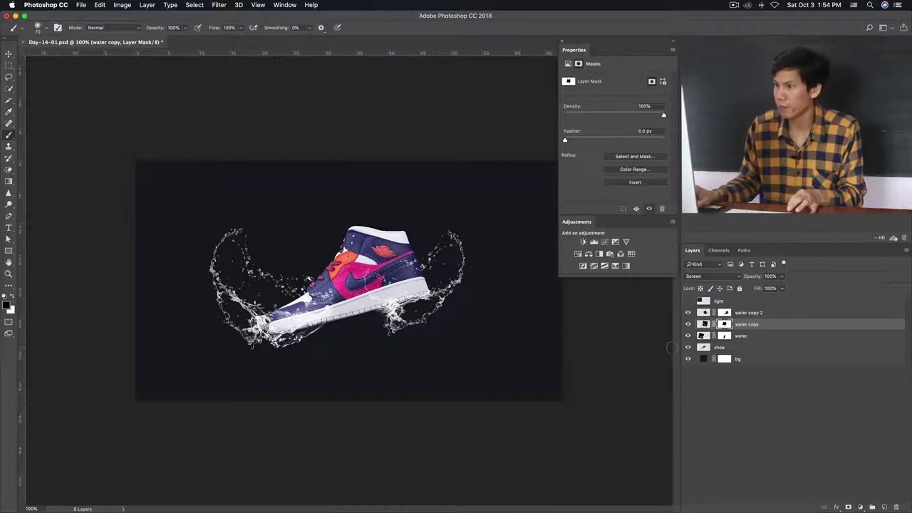
{"action": "left_click", "coordinate": [741, 335]}
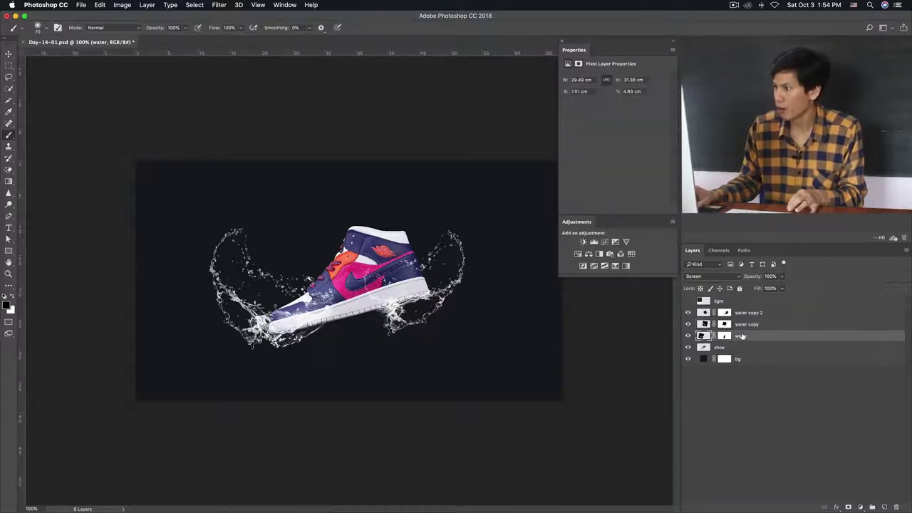
Duplicate the water layer as water copy 3, flip it, rotate about 27.6° and place it under the toe.
{"action": "key", "text": "super+j"}
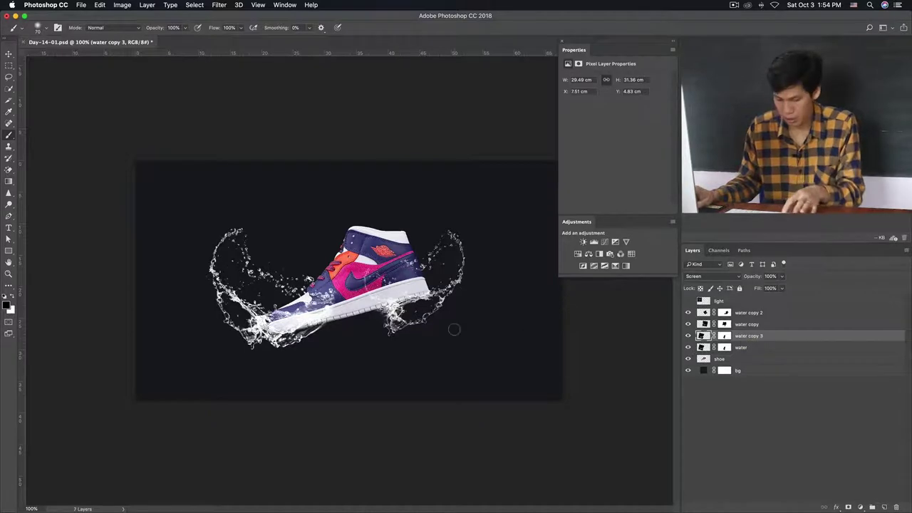
{"action": "key", "text": "super+t"}
{"action": "right_click", "coordinate": [281, 285]}
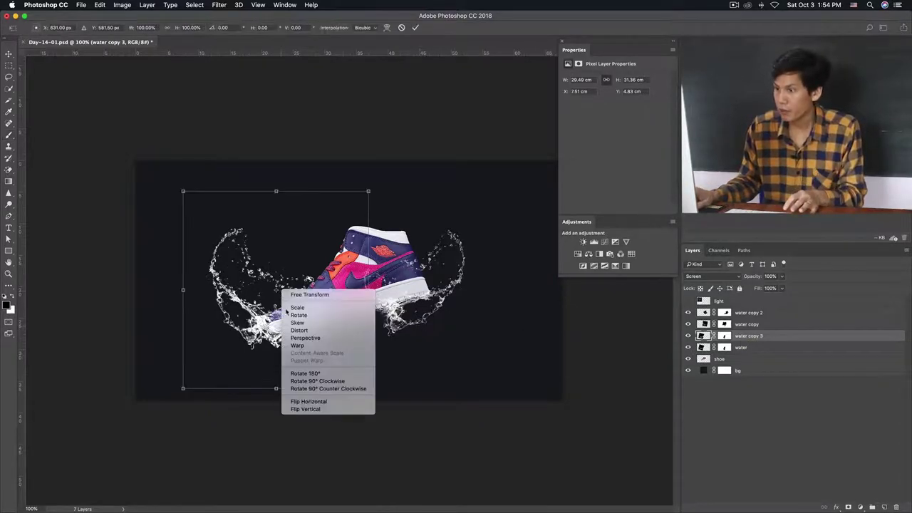
{"action": "left_click", "coordinate": [317, 402]}
{"action": "left_click_drag", "start_coordinate": [332, 334], "coordinate": [332, 362]}
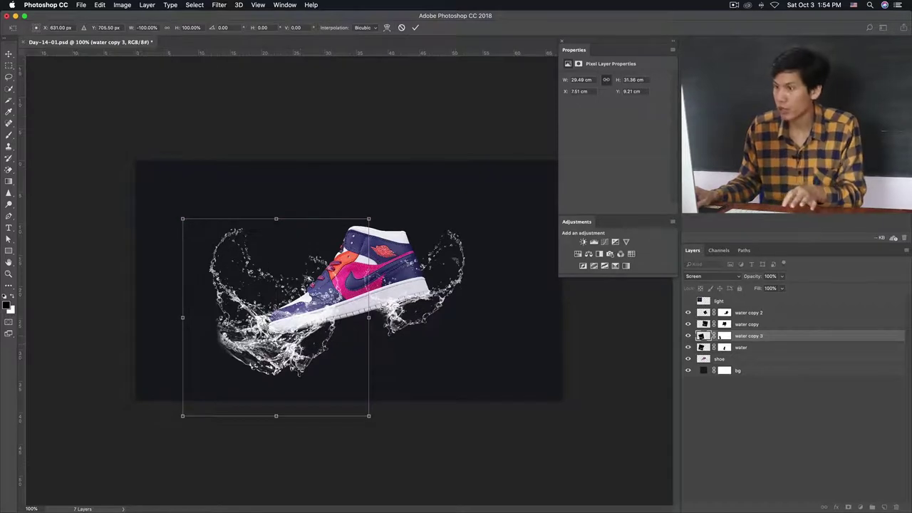
{"action": "left_click_drag", "start_coordinate": [456, 242], "coordinate": [472, 338]}
{"action": "mouse_move", "coordinate": [260, 377]}
{"action": "left_mouse_down"}
{"action": "mouse_move", "coordinate": [282, 339]}
{"action": "mouse_move", "coordinate": [272, 351]}
{"action": "mouse_move", "coordinate": [317, 336]}
{"action": "left_mouse_up"}
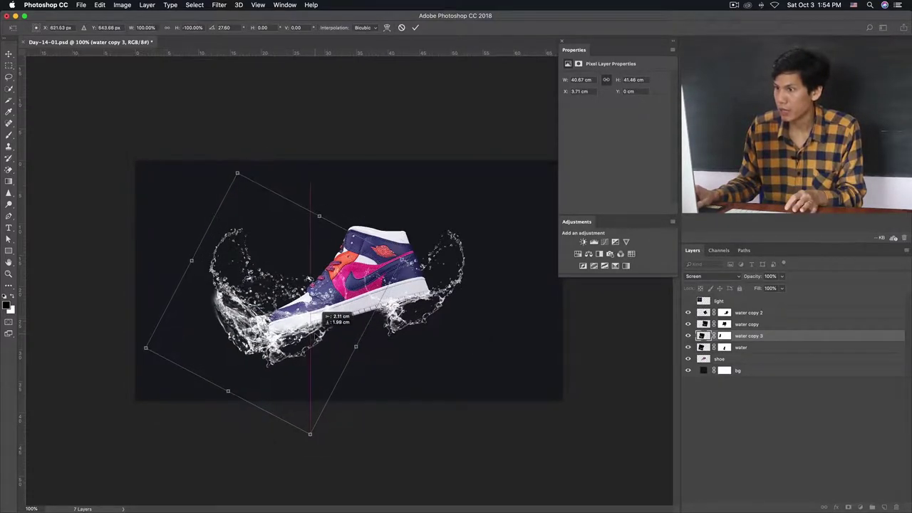
{"action": "key", "text": "Return"}
{"action": "key", "text": "b"}
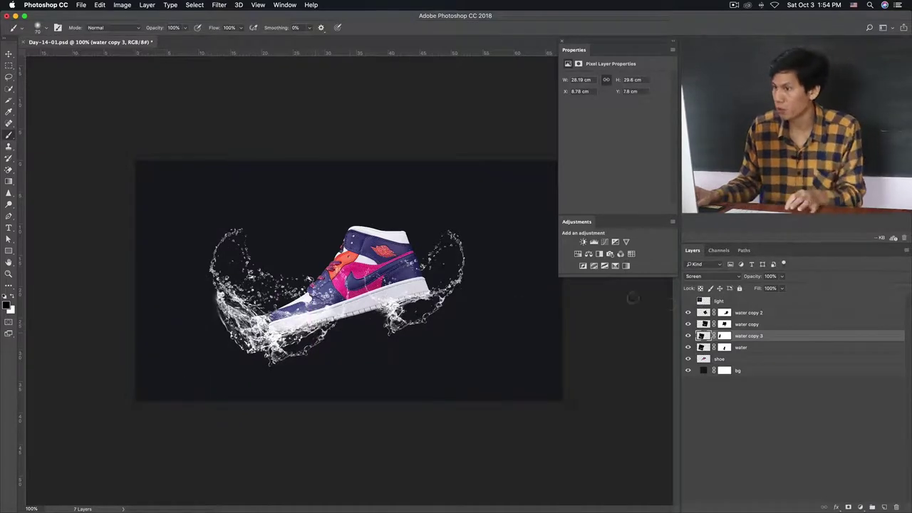
Paint black on water copy 3's mask with a size-200 brush to hide part of the toe splash.
{"action": "left_click", "coordinate": [725, 336]}
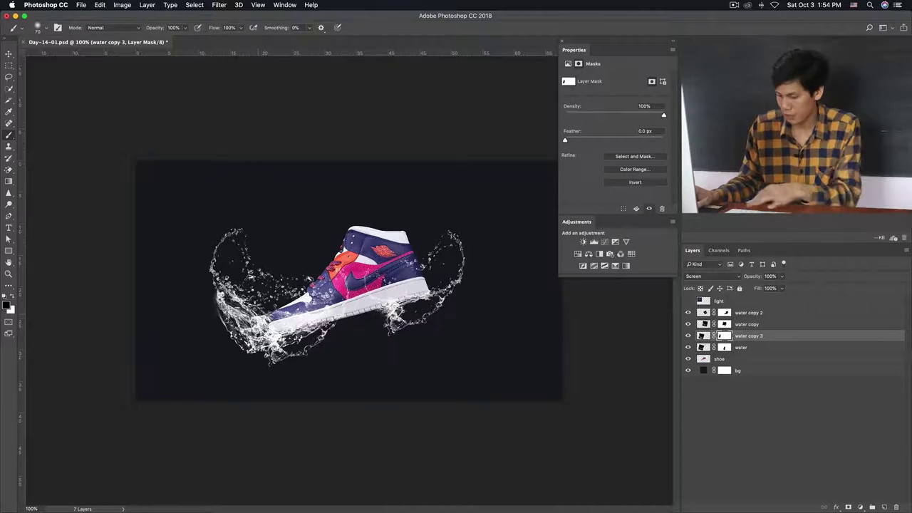
{"action": "key", "text": "bracketright"}
{"action": "key", "text": "bracketright"}
{"action": "key", "text": "bracketright"}
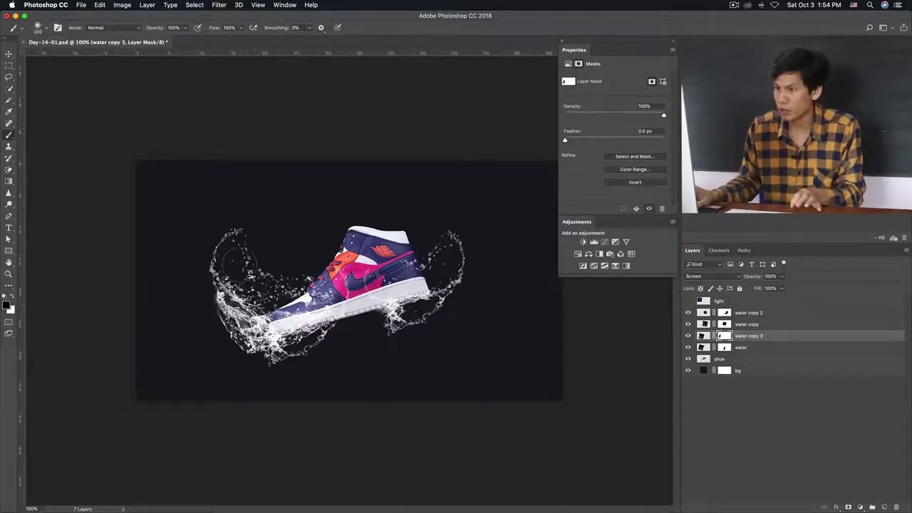
{"action": "left_click_drag", "start_coordinate": [221, 256], "coordinate": [242, 342]}
{"action": "mouse_move", "coordinate": [228, 293]}
{"action": "left_mouse_down"}
{"action": "mouse_move", "coordinate": [256, 349]}
{"action": "mouse_move", "coordinate": [314, 370]}
{"action": "mouse_move", "coordinate": [337, 352]}
{"action": "left_mouse_up"}
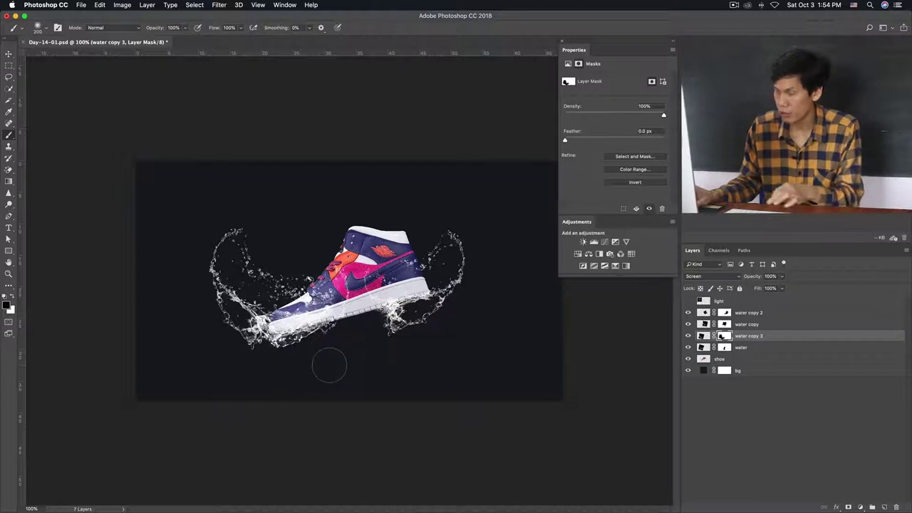
{"action": "key", "text": "bracketleft"}
{"action": "key", "text": "bracketleft"}
{"action": "key", "text": "bracketleft"}
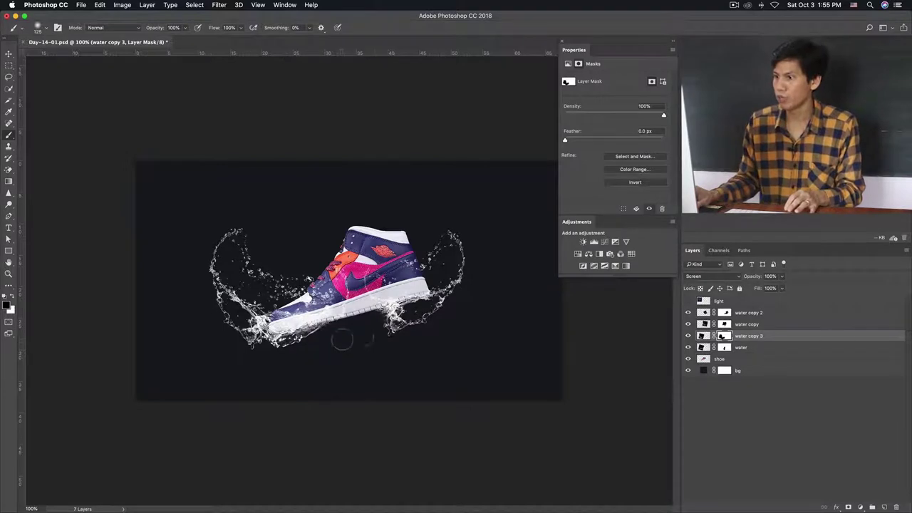
Zoom out briefly to check the whole image, then switch to the Move tool and deselect all layers.
{"action": "key", "text": "ctrl+minus"}
{"action": "key", "text": "ctrl+plus"}
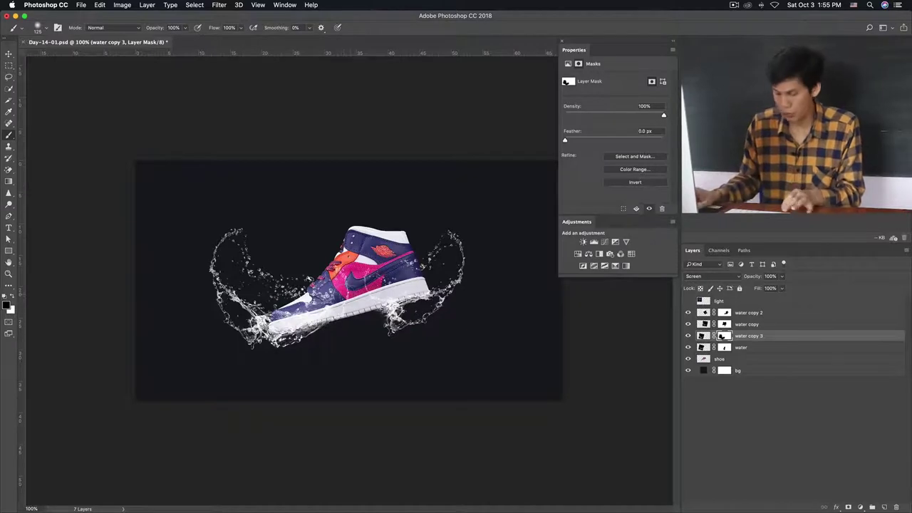
{"action": "key", "text": "v"}
{"action": "left_click", "coordinate": [476, 444]}
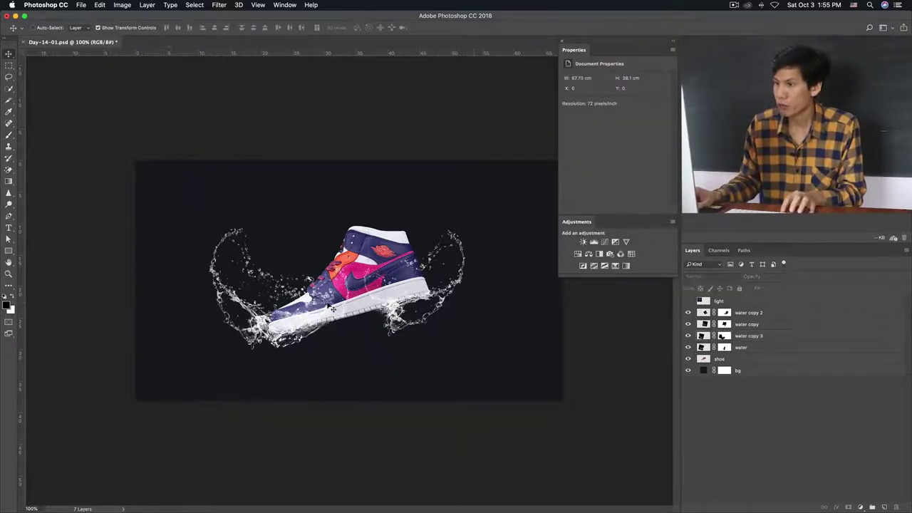
Turn off Auto-Select, select the shoe layer, and pick the Brush tool.
{"action": "key", "text": "super"}
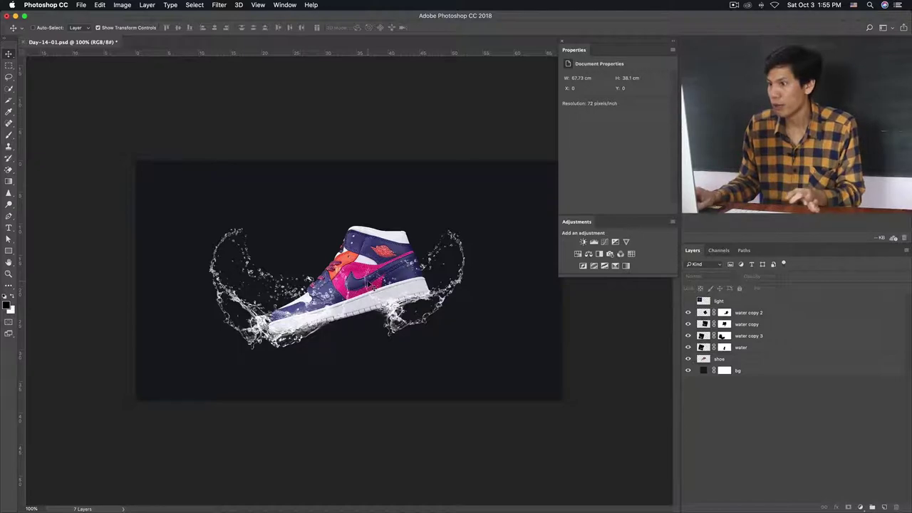
{"action": "left_click", "coordinate": [427, 285]}
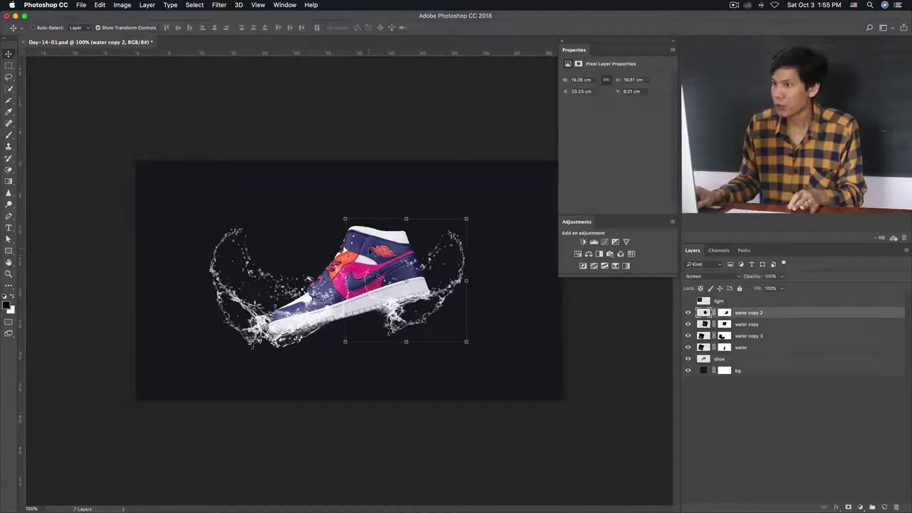
{"action": "left_click", "coordinate": [479, 425]}
{"action": "left_click", "coordinate": [717, 360]}
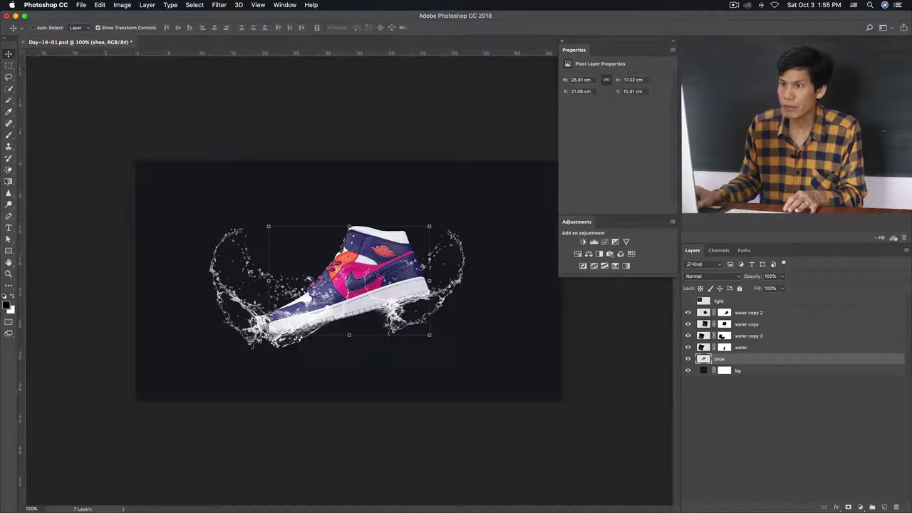
{"action": "left_click", "coordinate": [9, 134]}
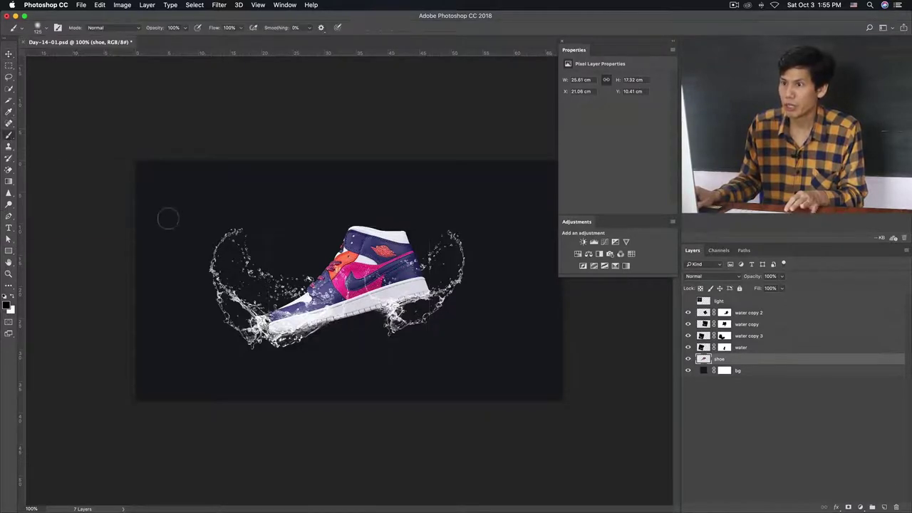
Shrink the brush to size 60 and add a new layer clipped to the shoe.
{"action": "key", "text": "bracketleft"}
{"action": "key", "text": "bracketleft"}
{"action": "key", "text": "bracketleft"}
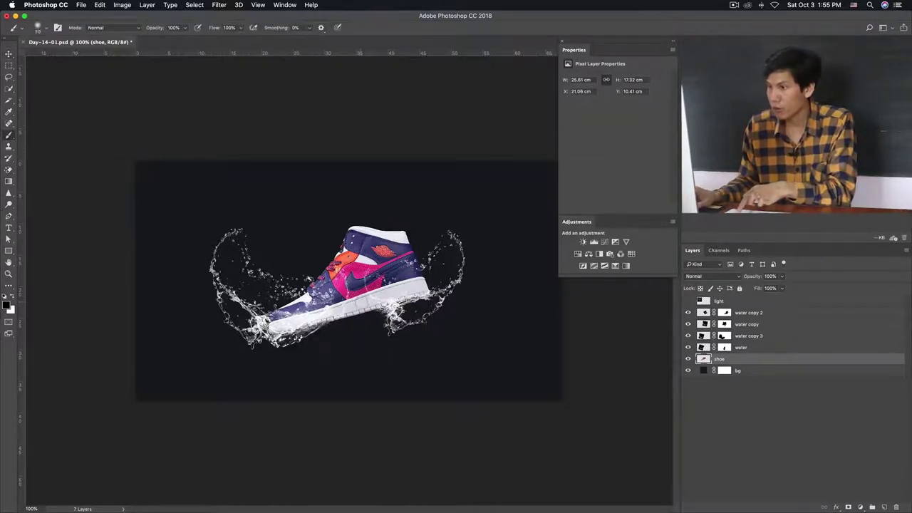
{"action": "scroll", "coordinate": [363, 304], "scroll_direction": "up", "scroll_amount": 1}
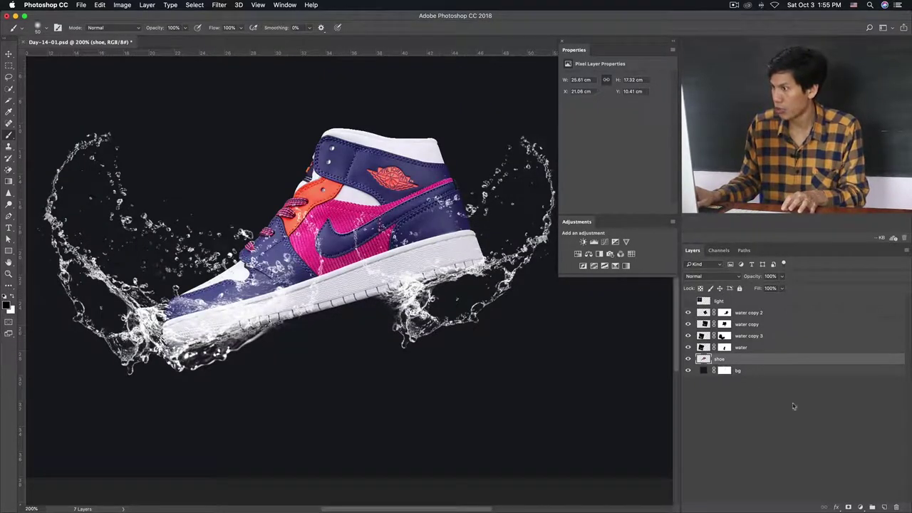
{"action": "left_click", "coordinate": [884, 508]}
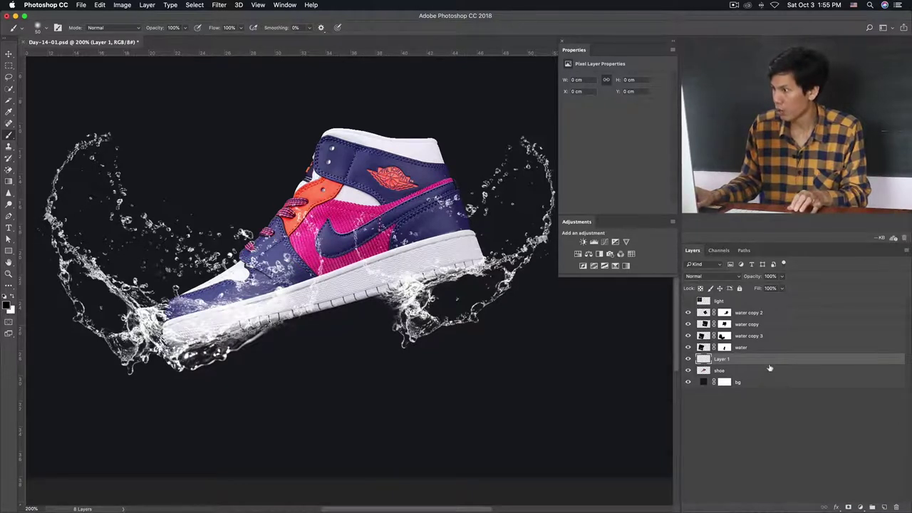
{"action": "left_click", "coordinate": [724, 362], "text": "alt"}
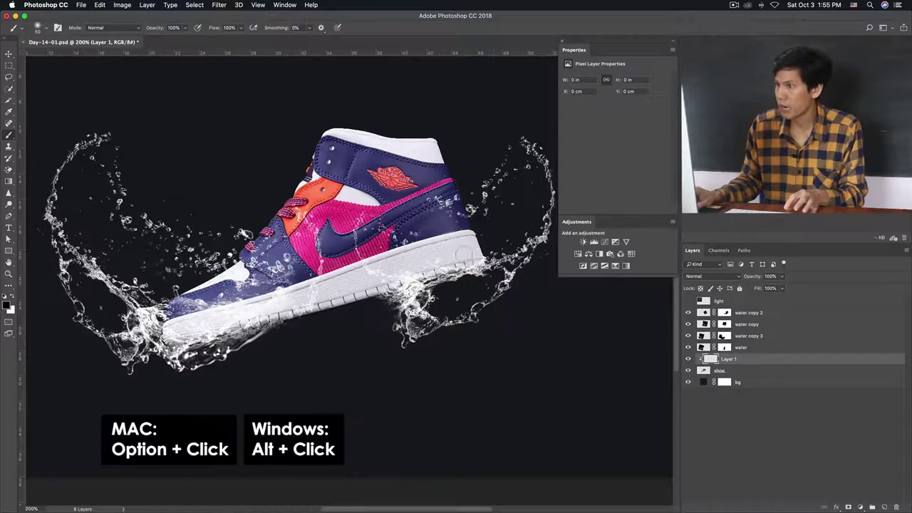
Paint black shading along the sole from heel to toe and lower the layer opacity to about 80%.
{"action": "mouse_move", "coordinate": [478, 261]}
{"action": "left_mouse_down"}
{"action": "mouse_move", "coordinate": [446, 270]}
{"action": "mouse_move", "coordinate": [456, 249]}
{"action": "mouse_move", "coordinate": [446, 238]}
{"action": "mouse_move", "coordinate": [378, 295]}
{"action": "mouse_move", "coordinate": [342, 303]}
{"action": "left_mouse_up"}
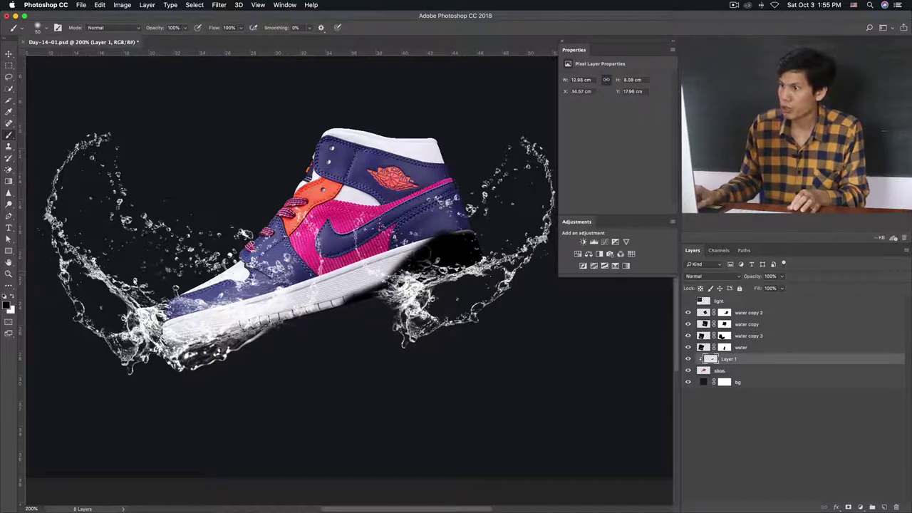
{"action": "mouse_move", "coordinate": [471, 238]}
{"action": "left_mouse_down"}
{"action": "mouse_move", "coordinate": [404, 255]}
{"action": "mouse_move", "coordinate": [317, 296]}
{"action": "left_mouse_up"}
{"action": "left_click_drag", "start_coordinate": [388, 274], "coordinate": [189, 335]}
{"action": "mouse_move", "coordinate": [308, 292]}
{"action": "left_mouse_down"}
{"action": "mouse_move", "coordinate": [198, 320]}
{"action": "mouse_move", "coordinate": [163, 344]}
{"action": "left_mouse_up"}
{"action": "mouse_move", "coordinate": [330, 311]}
{"action": "left_mouse_down"}
{"action": "mouse_move", "coordinate": [315, 294]}
{"action": "mouse_move", "coordinate": [233, 300]}
{"action": "left_mouse_up"}
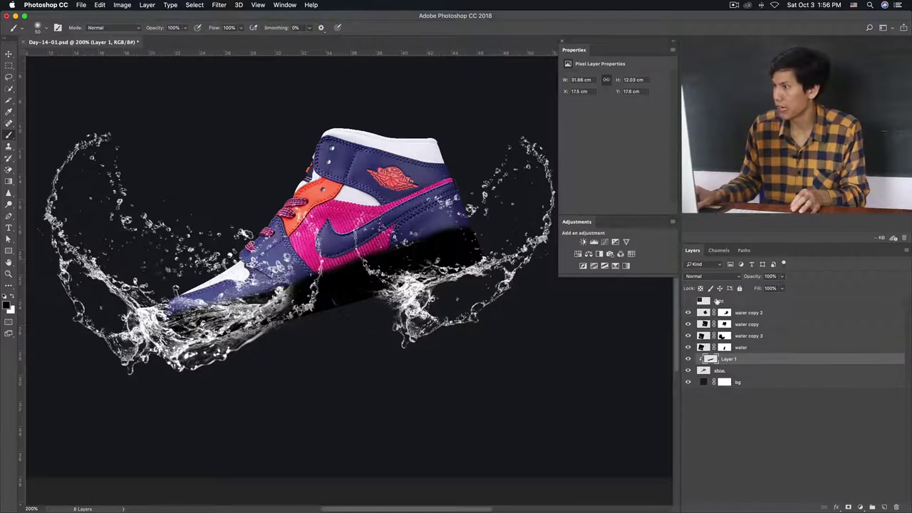
{"action": "left_click_drag", "start_coordinate": [755, 280], "coordinate": [758, 282]}
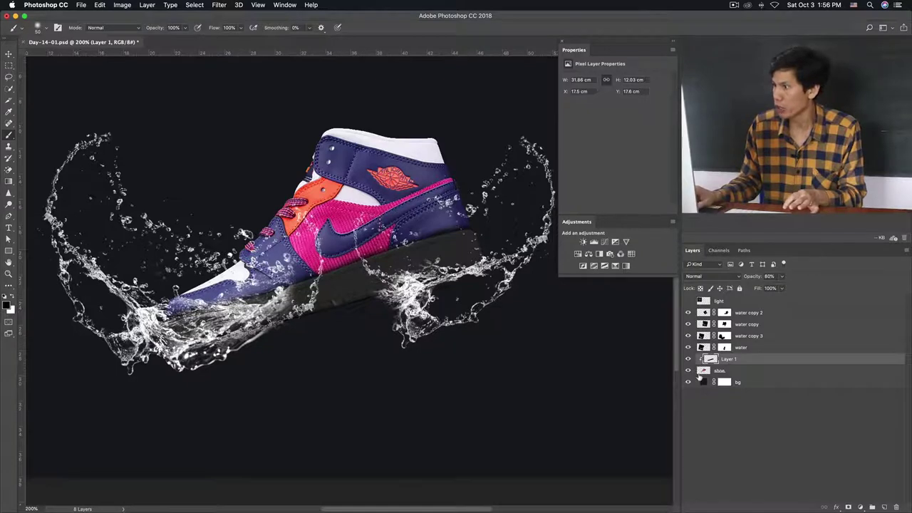
Set Layer 1's blend mode to Multiply and lower its opacity to 73%.
{"action": "left_click", "coordinate": [702, 277]}
{"action": "left_click", "coordinate": [697, 276]}
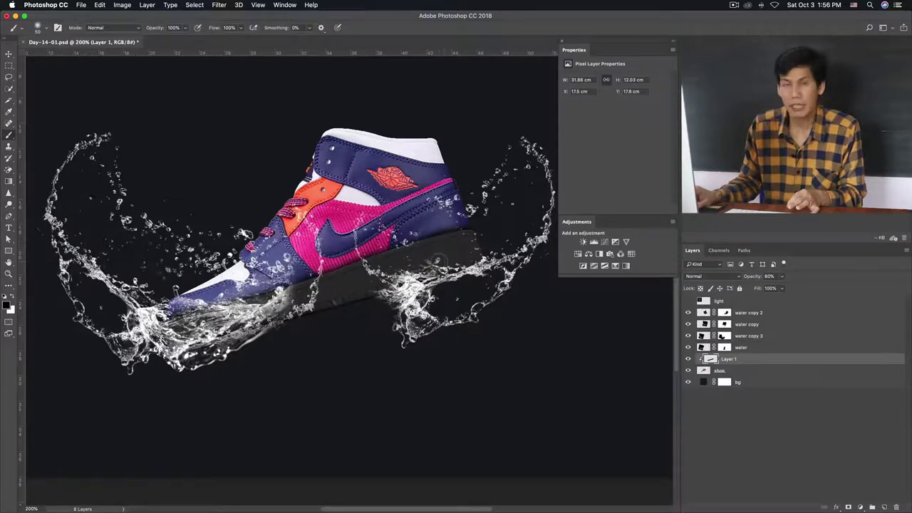
{"action": "left_click", "coordinate": [693, 278]}
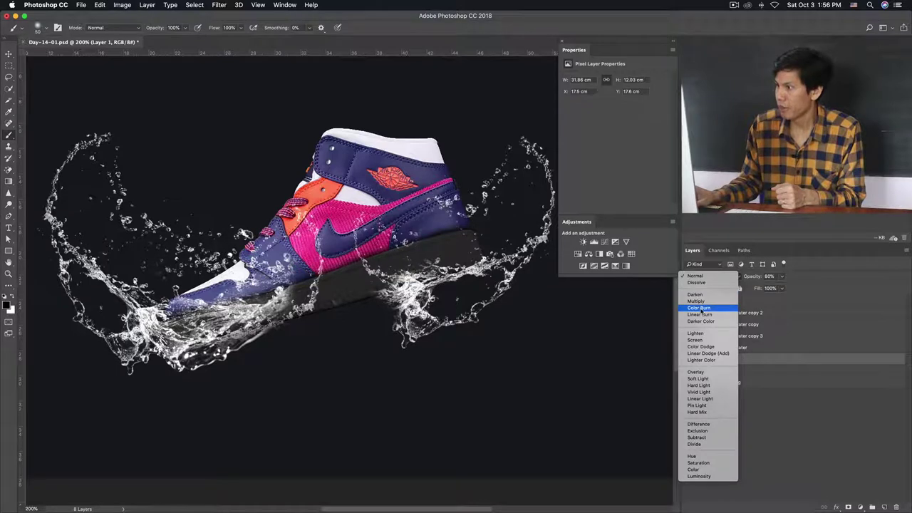
{"action": "left_click", "coordinate": [696, 301]}
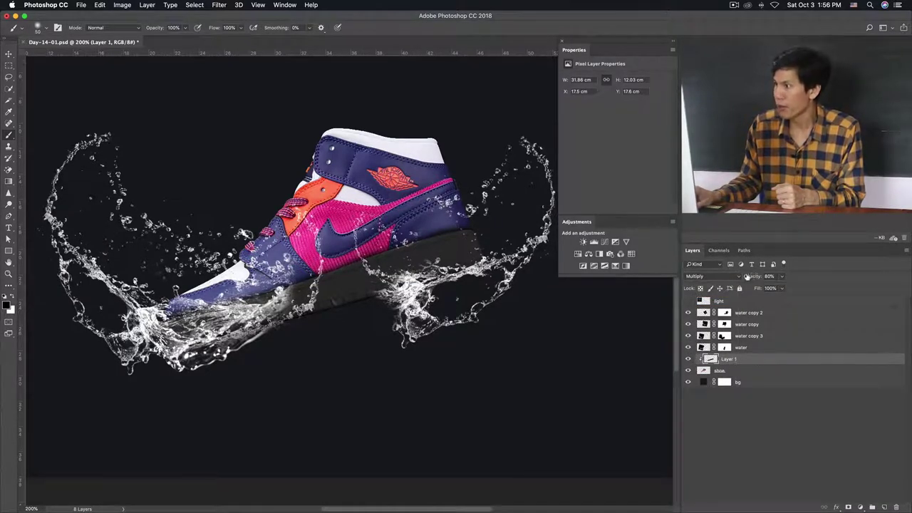
{"action": "key", "text": "Return"}
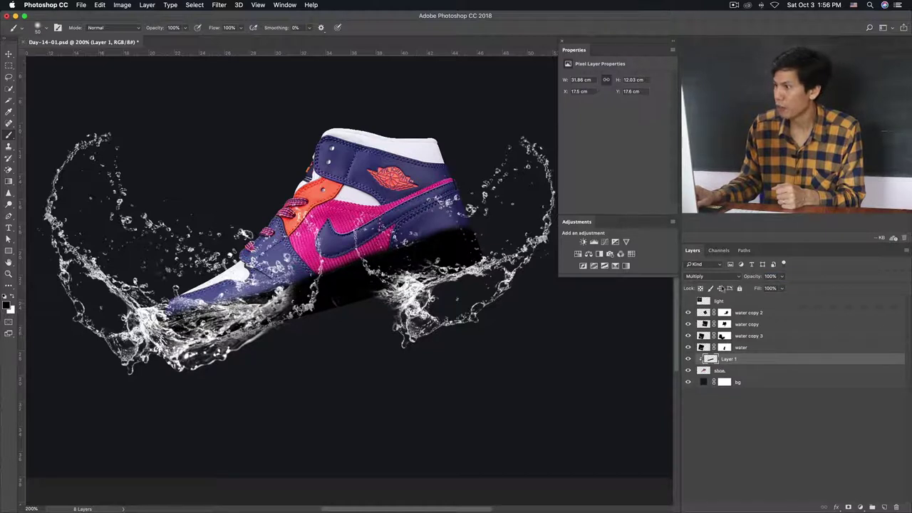
{"action": "left_click", "coordinate": [713, 276]}
{"action": "left_click", "coordinate": [741, 282]}
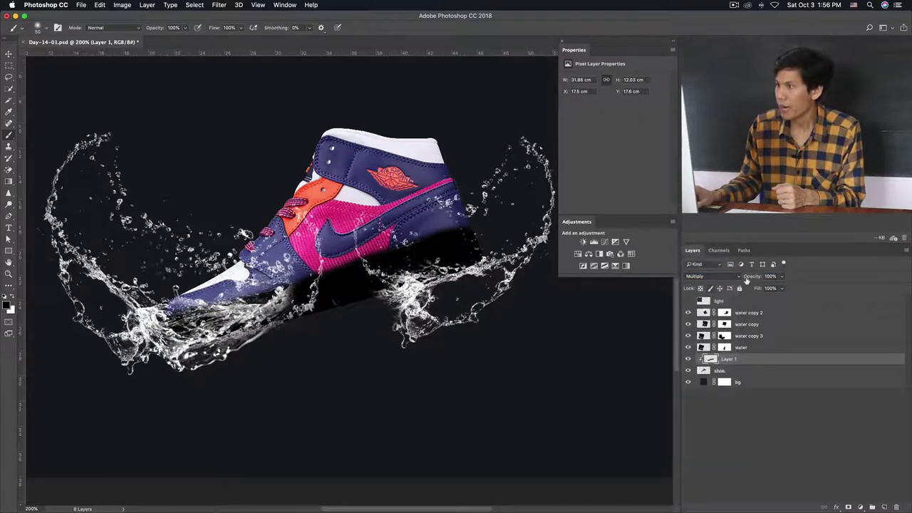
{"action": "left_click_drag", "start_coordinate": [758, 280], "coordinate": [746, 280]}
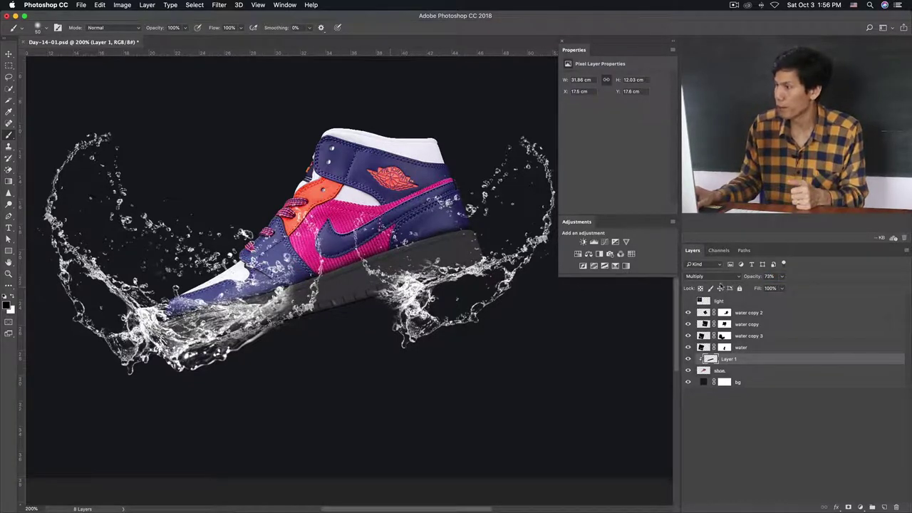
Switch Layer 1 to Linear Burn at about 70% opacity and toggle its visibility to compare.
{"action": "left_click", "coordinate": [713, 276]}
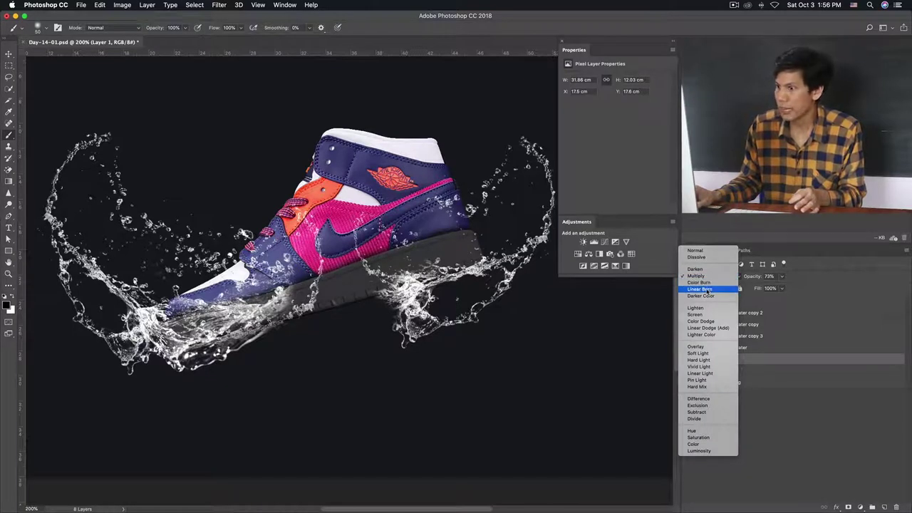
{"action": "left_click", "coordinate": [708, 289]}
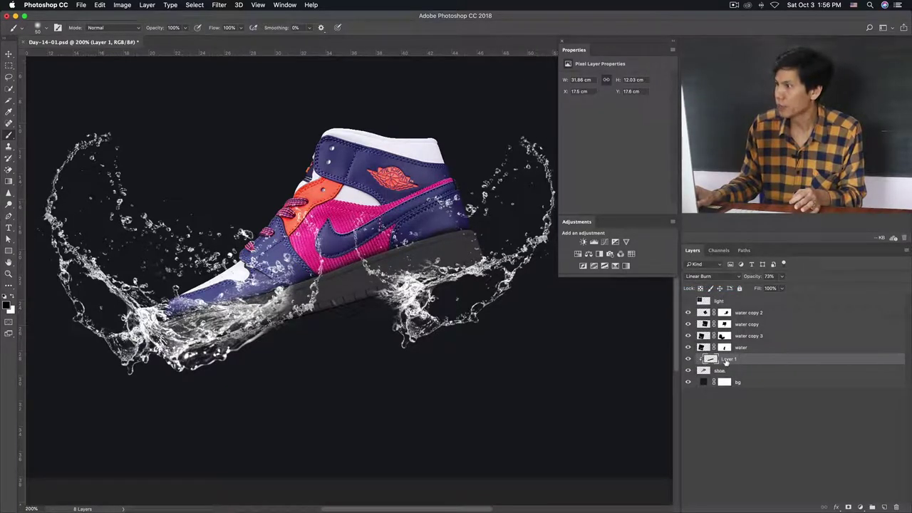
{"action": "left_click_drag", "start_coordinate": [754, 279], "coordinate": [750, 277]}
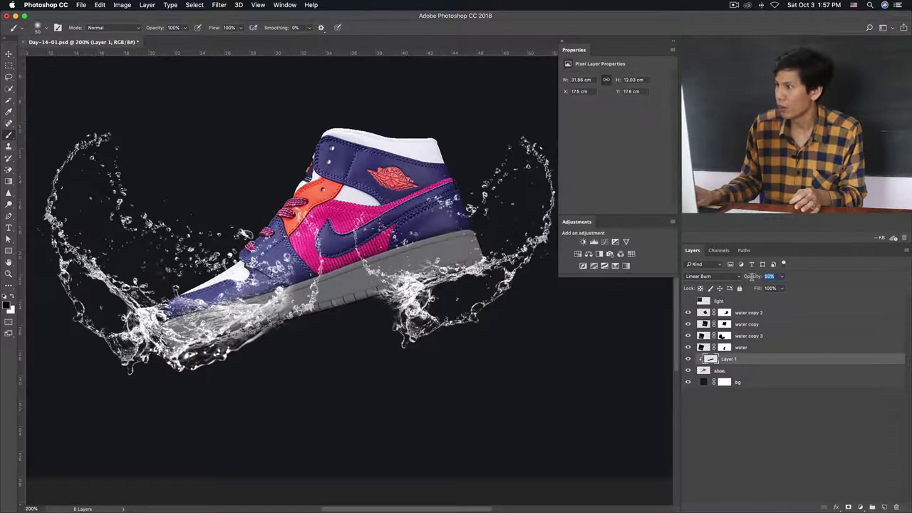
{"action": "left_click_drag", "start_coordinate": [752, 277], "coordinate": [759, 278]}
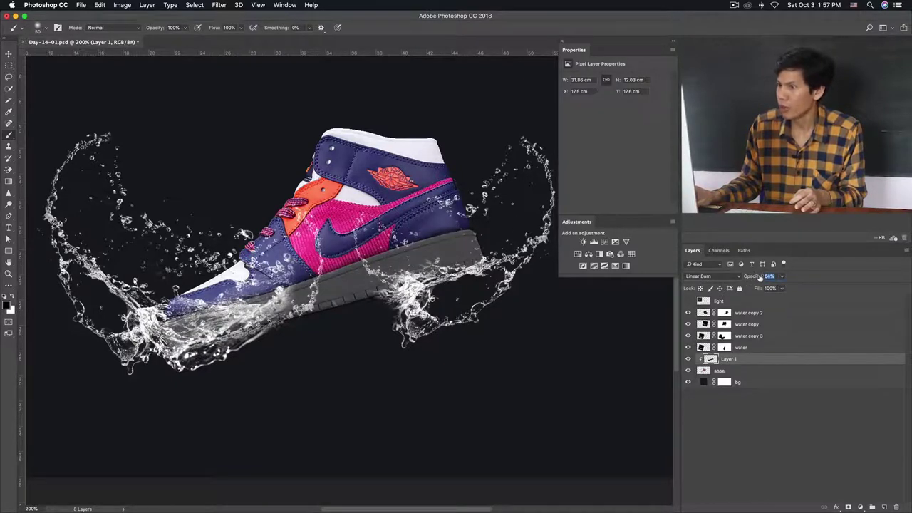
{"action": "left_click_drag", "start_coordinate": [757, 278], "coordinate": [759, 278]}
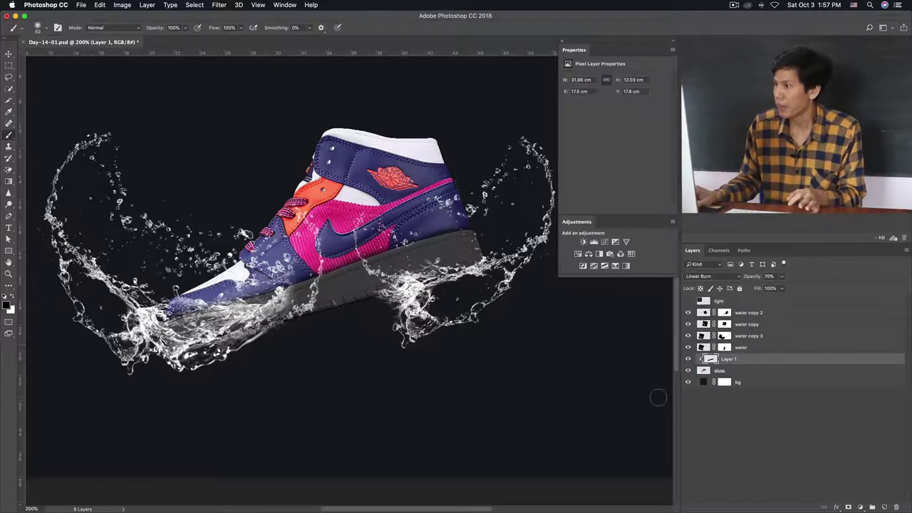
{"action": "left_click", "coordinate": [688, 360]}
{"action": "left_click", "coordinate": [688, 359]}
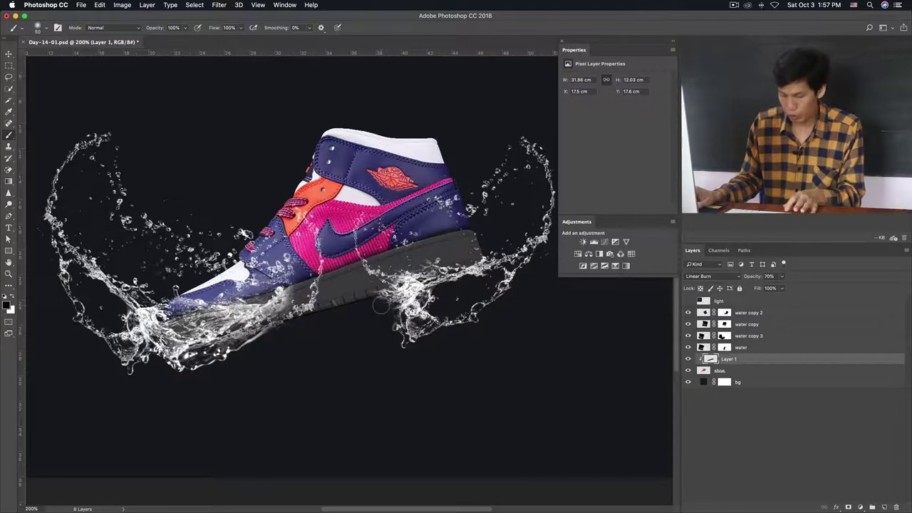
{"action": "key", "text": "v"}
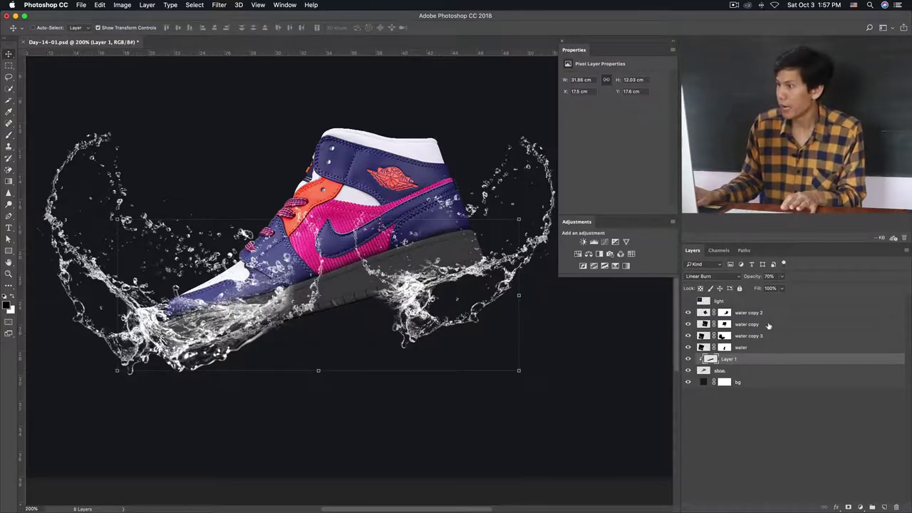
{"action": "type", "text": "100"}
Set Layer 1's opacity to 100% and bring up Hue/Saturation with Cmd+U.
{"action": "key", "text": "Return"}
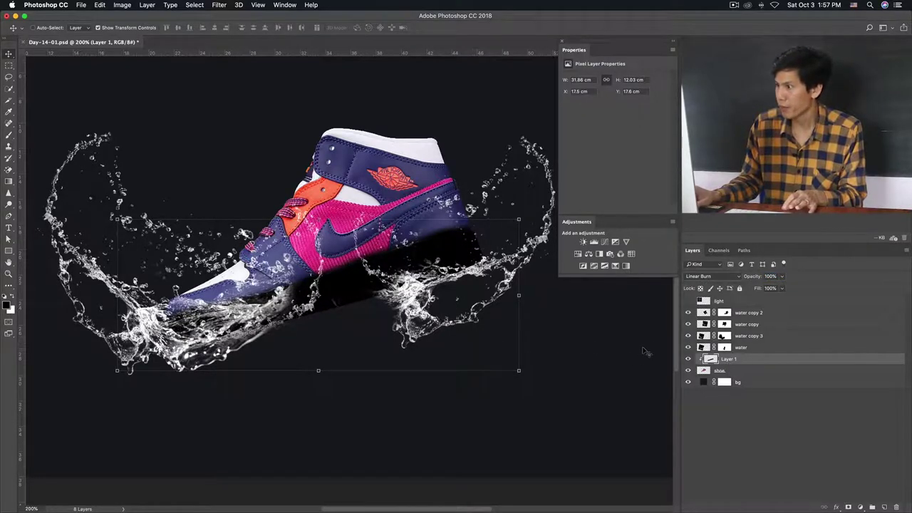
{"action": "key", "text": "ctrl"}
{"action": "key", "text": "ctrl+u"}
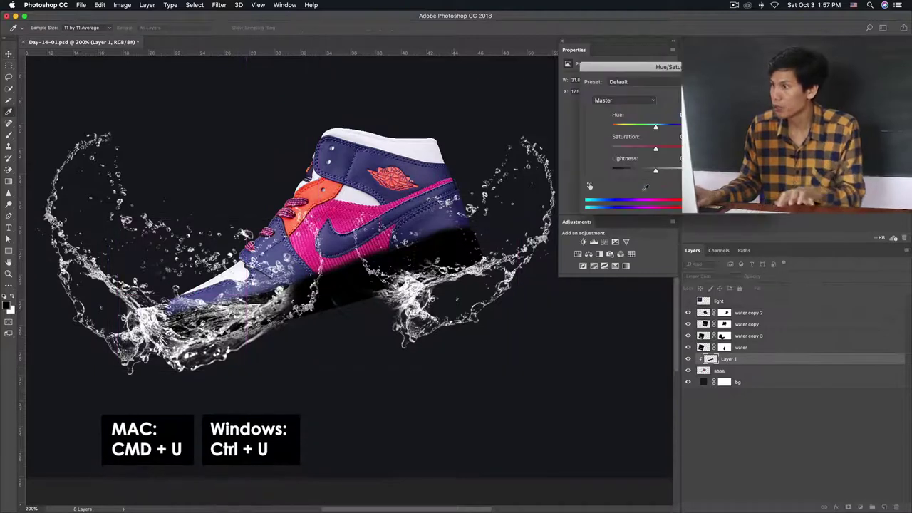
Give Layer 1's sole shadow Hue/Saturation Lightness +38, Saturation -8, then duplicate it.
{"action": "left_click_drag", "start_coordinate": [667, 42], "coordinate": [465, 283]}
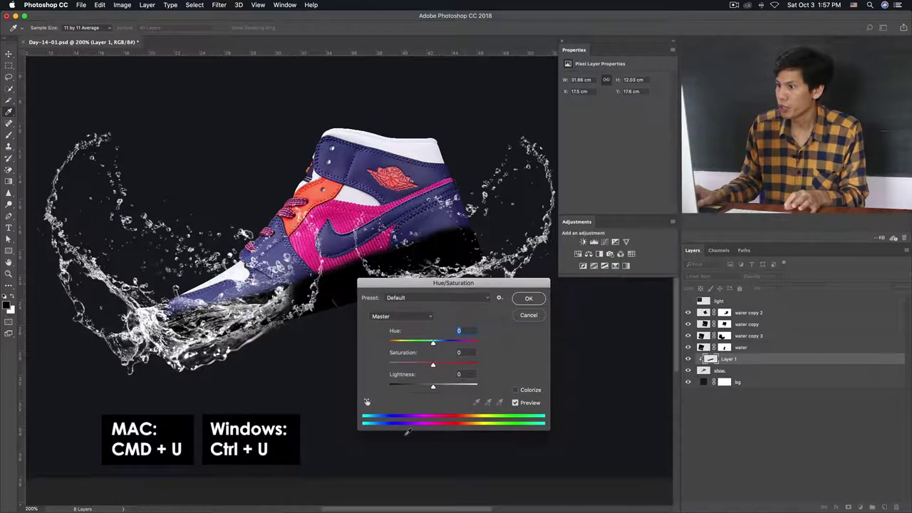
{"action": "left_click_drag", "start_coordinate": [434, 387], "coordinate": [449, 388]}
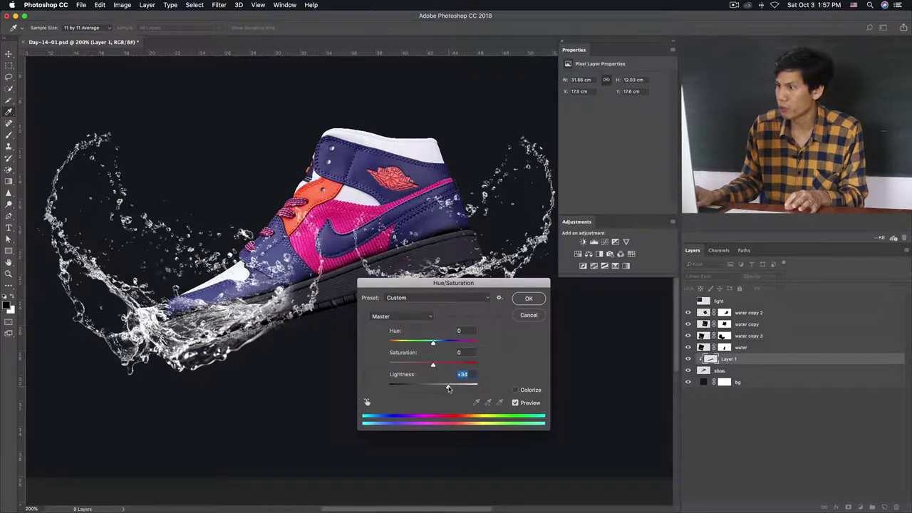
{"action": "left_click_drag", "start_coordinate": [453, 285], "coordinate": [418, 304]}
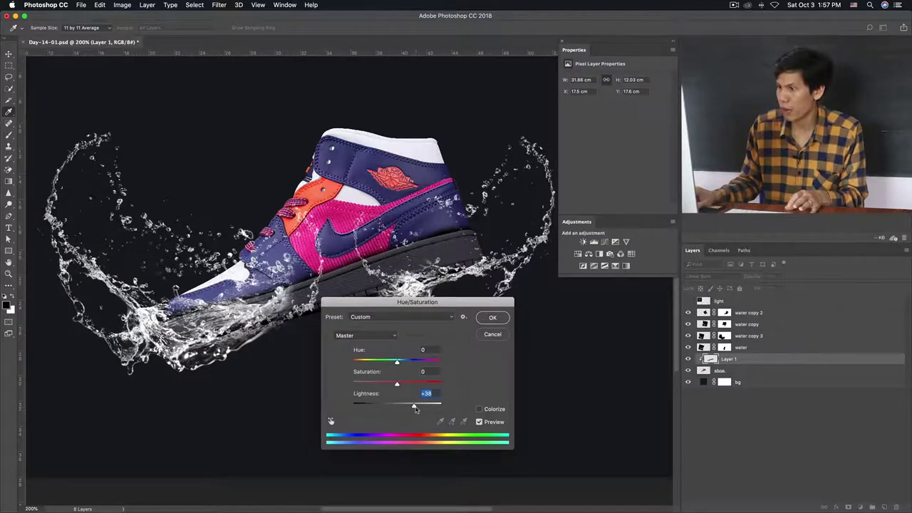
{"action": "left_click_drag", "start_coordinate": [415, 409], "coordinate": [413, 408]}
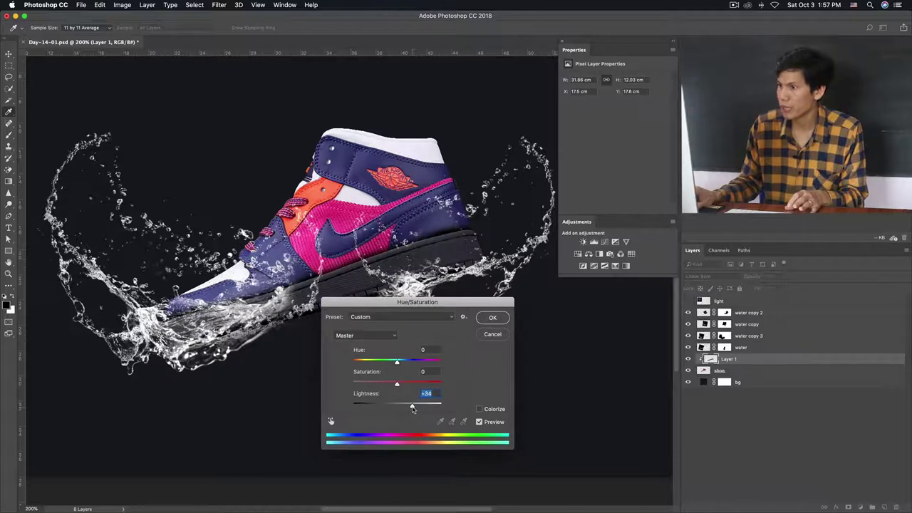
{"action": "mouse_move", "coordinate": [398, 386]}
{"action": "left_mouse_down"}
{"action": "mouse_move", "coordinate": [388, 386]}
{"action": "mouse_move", "coordinate": [409, 387]}
{"action": "left_mouse_up"}
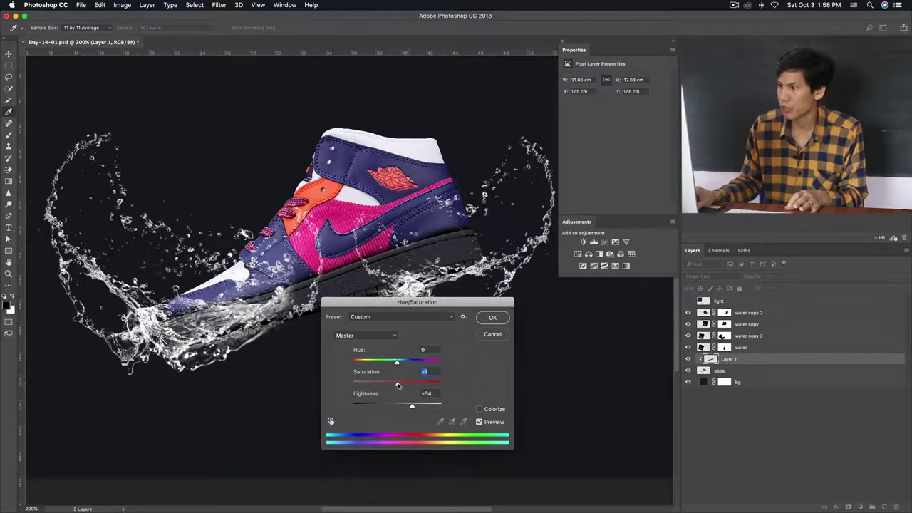
{"action": "left_click_drag", "start_coordinate": [398, 385], "coordinate": [397, 384]}
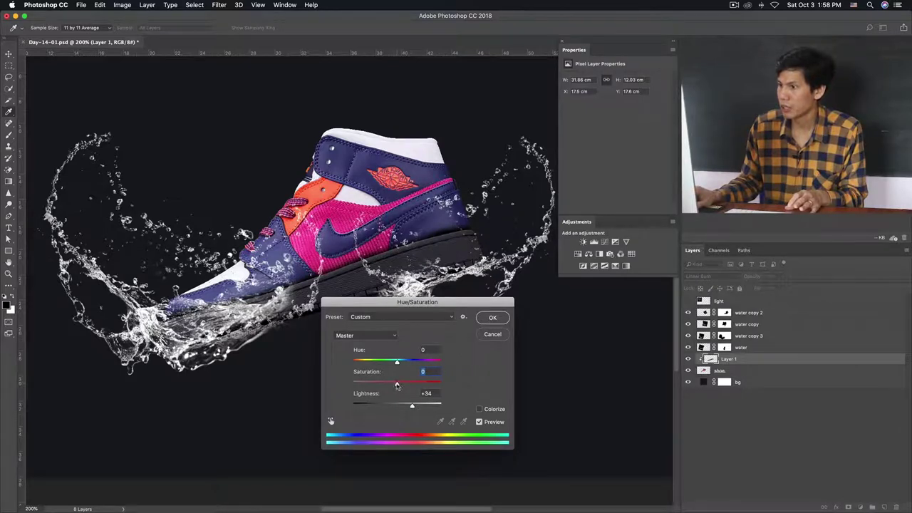
{"action": "left_click_drag", "start_coordinate": [412, 409], "coordinate": [414, 409]}
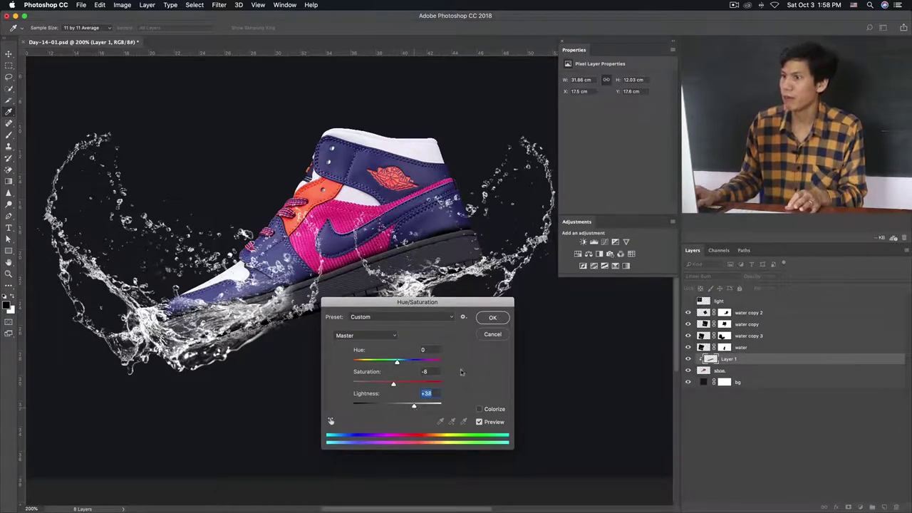
{"action": "left_click", "coordinate": [494, 318]}
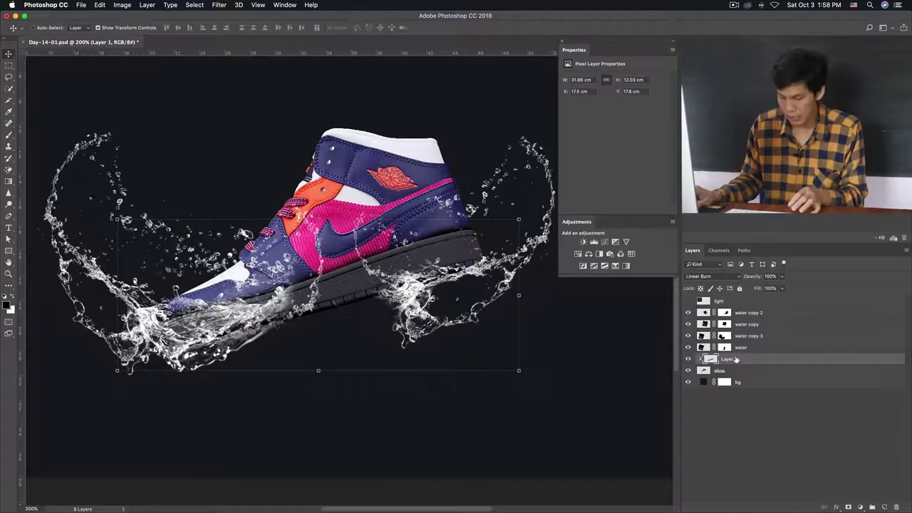
{"action": "key", "text": "super+j"}
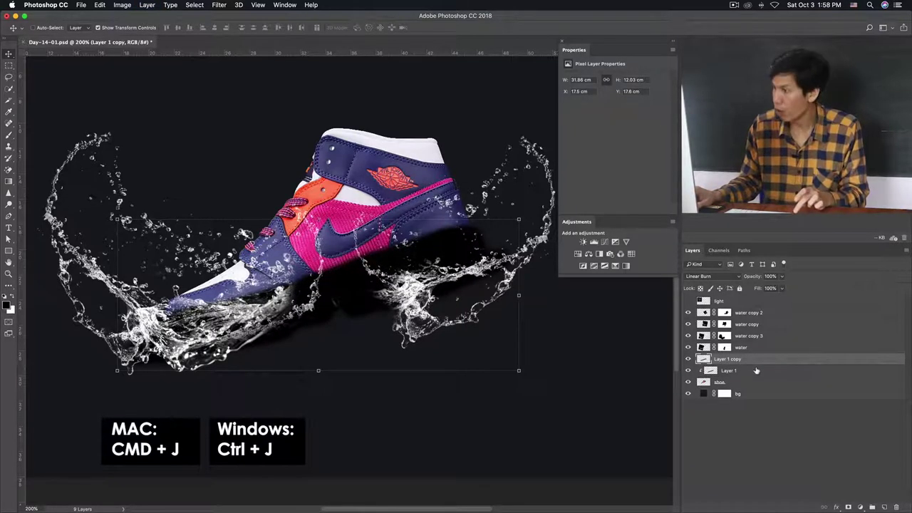
Clip the Layer 1 copy, nudge it down-right, and preview Hue/Saturation Lightness +84.
{"action": "left_click", "coordinate": [758, 362], "text": "alt"}
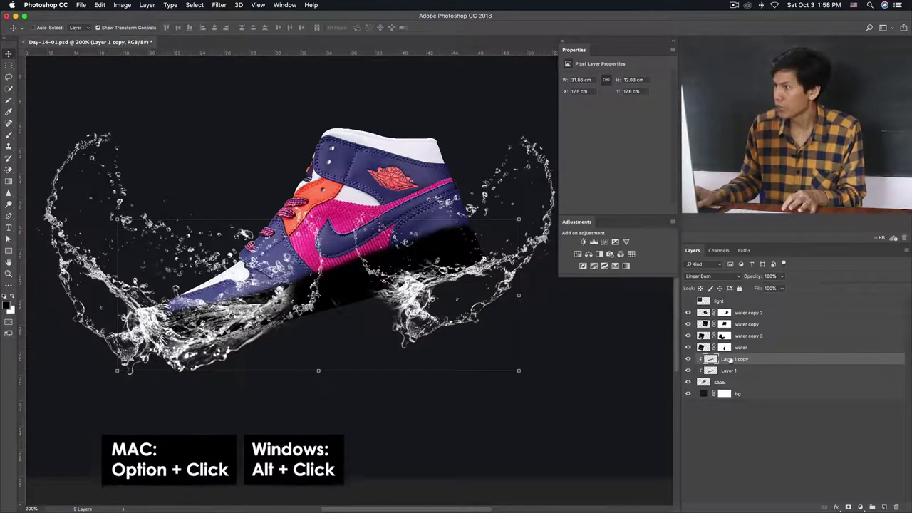
{"action": "mouse_move", "coordinate": [385, 328]}
{"action": "left_mouse_down"}
{"action": "mouse_move", "coordinate": [417, 345]}
{"action": "mouse_move", "coordinate": [385, 345]}
{"action": "left_mouse_up"}
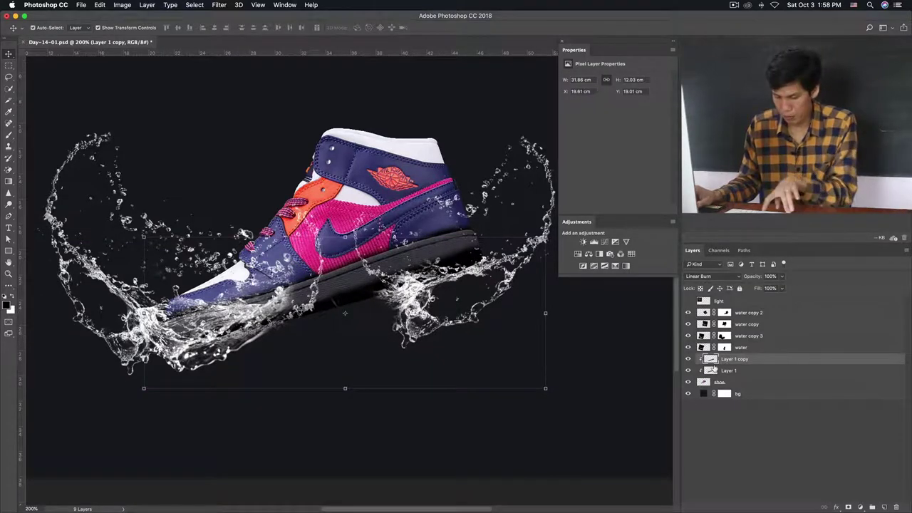
{"action": "key", "text": "ctrl+u"}
{"action": "left_click_drag", "start_coordinate": [428, 302], "coordinate": [421, 309]}
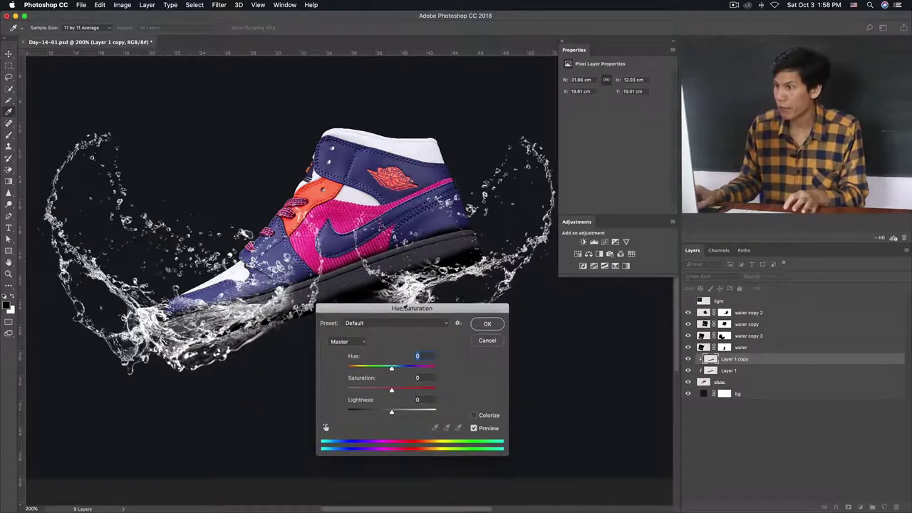
{"action": "left_click_drag", "start_coordinate": [390, 414], "coordinate": [406, 416]}
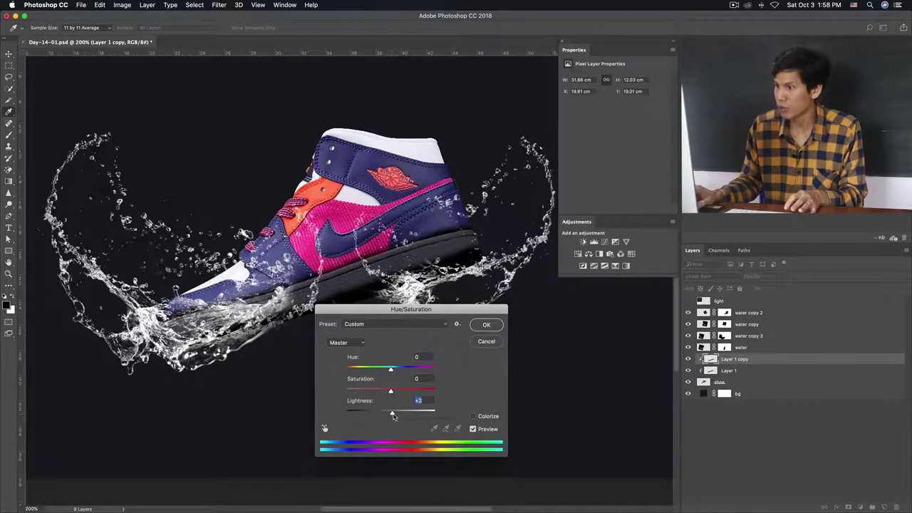
{"action": "left_click_drag", "start_coordinate": [407, 416], "coordinate": [431, 415]}
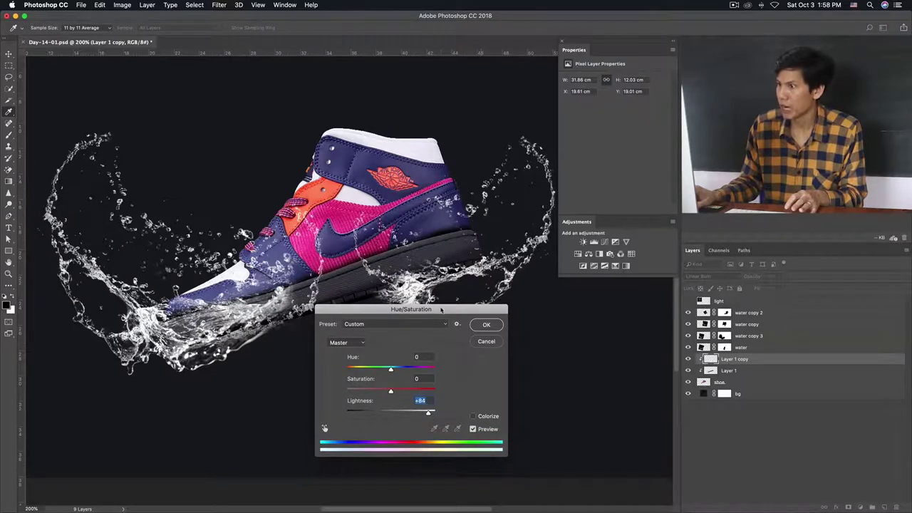
{"action": "left_click_drag", "start_coordinate": [444, 311], "coordinate": [300, 358]}
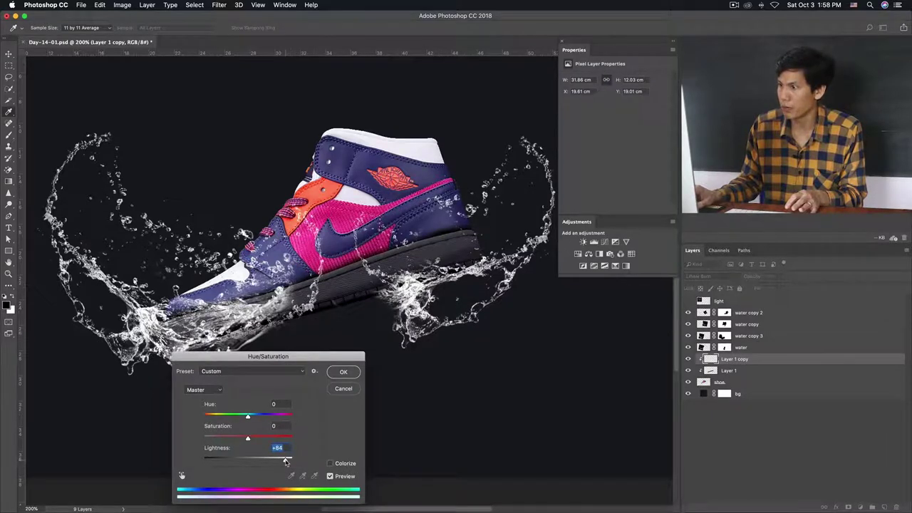
Apply the +84 lightness, then warp Layer 1 copy's top edge up along the sole.
{"action": "key", "text": "Return"}
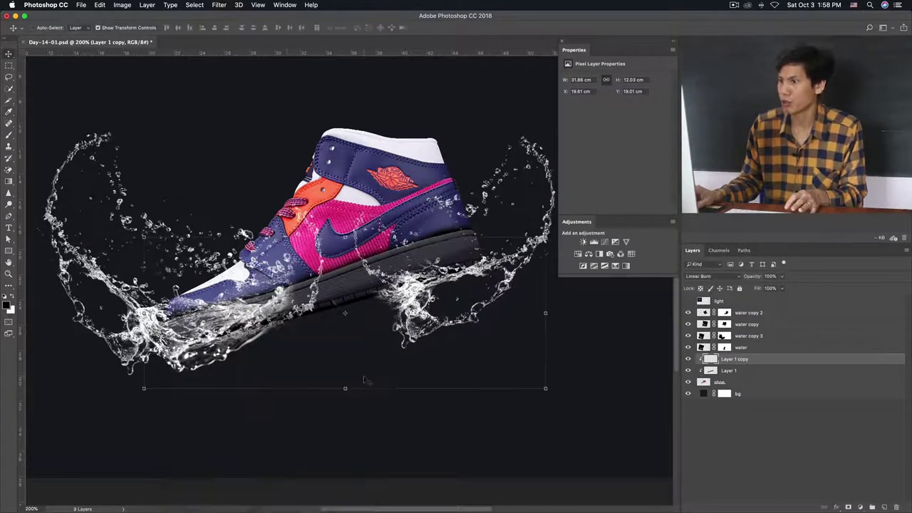
{"action": "key", "text": "v"}
{"action": "key", "text": "ctrl+t"}
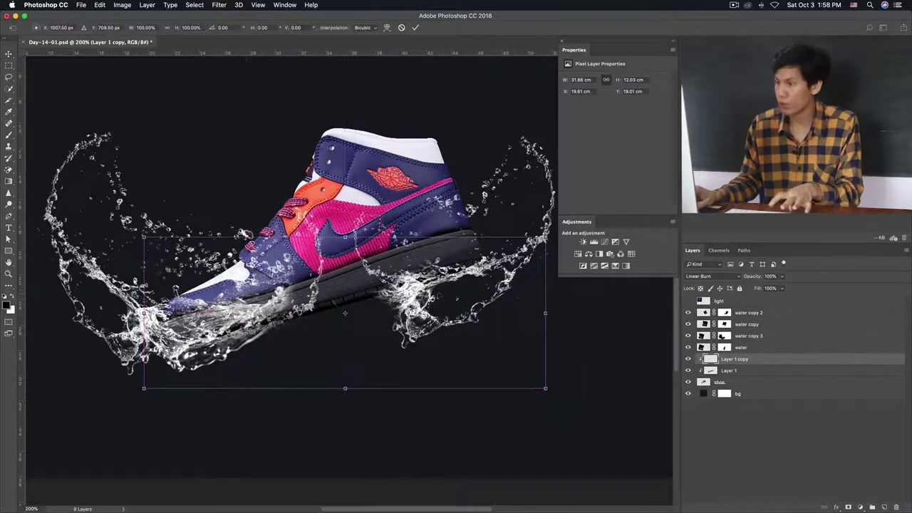
{"action": "right_click", "coordinate": [429, 288]}
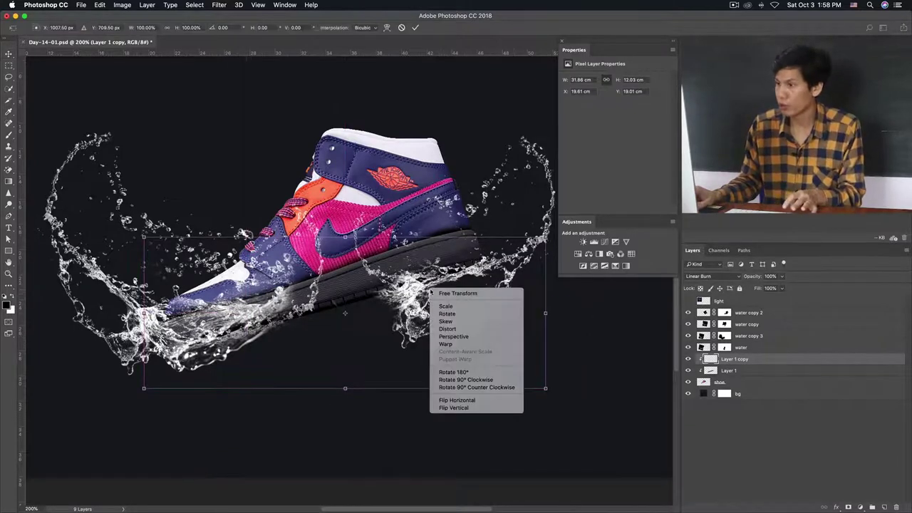
{"action": "left_click", "coordinate": [446, 345]}
{"action": "left_click_drag", "start_coordinate": [352, 307], "coordinate": [349, 302]}
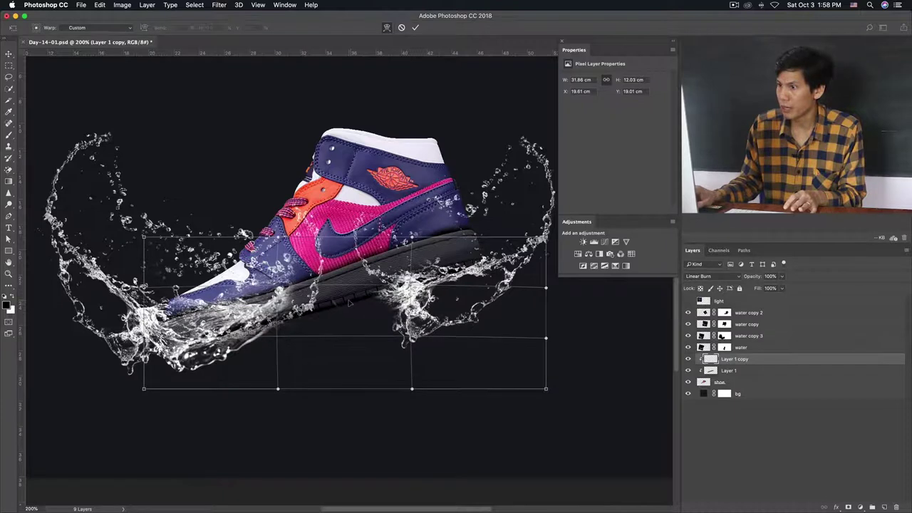
{"action": "left_click_drag", "start_coordinate": [506, 258], "coordinate": [505, 262]}
{"action": "left_click_drag", "start_coordinate": [446, 255], "coordinate": [443, 240]}
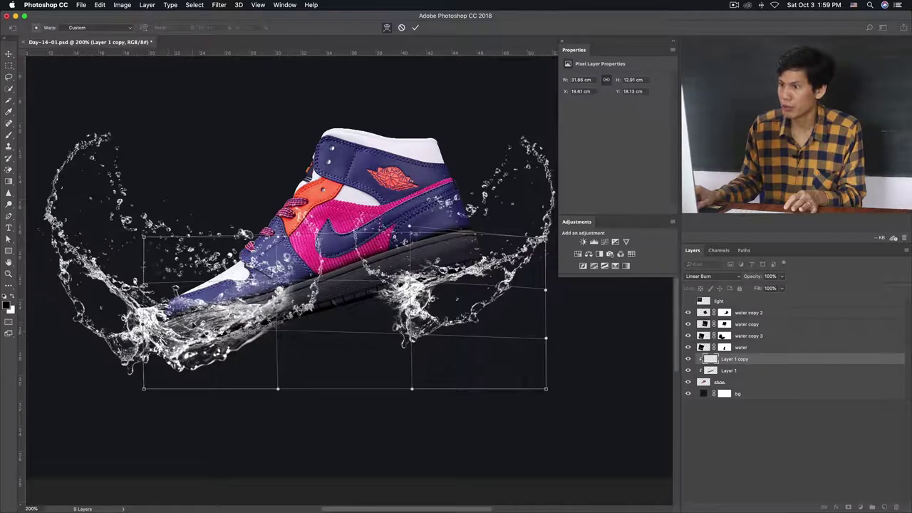
{"action": "key", "text": "Return"}
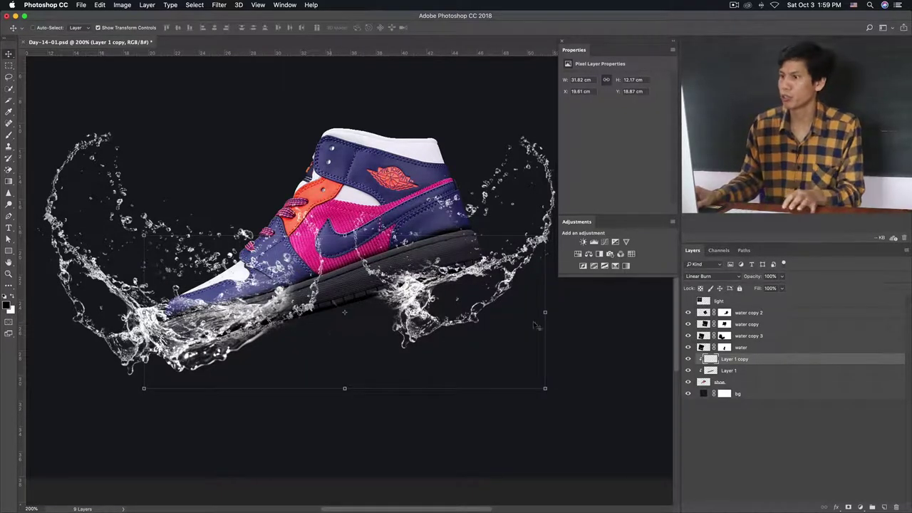
{"action": "key", "text": "ctrl+minus"}
{"action": "left_click", "coordinate": [721, 360], "text": "ctrl"}
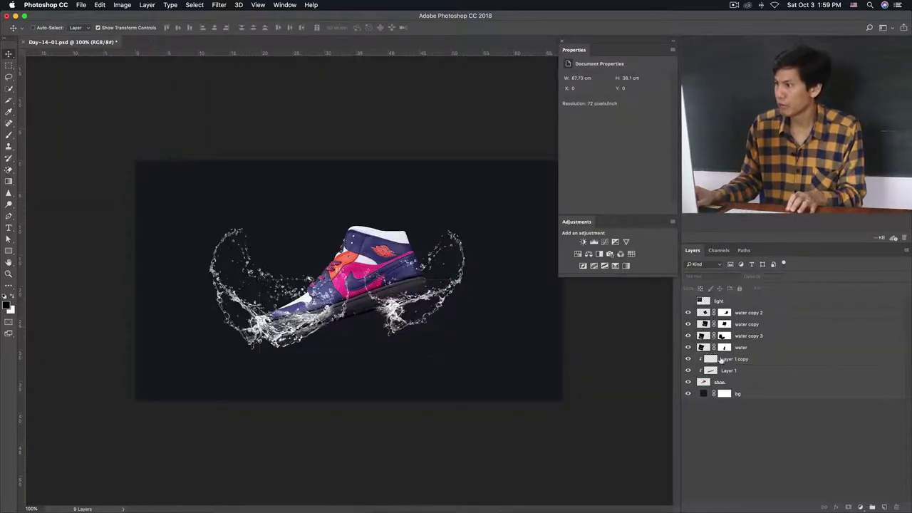
{"action": "left_click", "coordinate": [730, 360]}
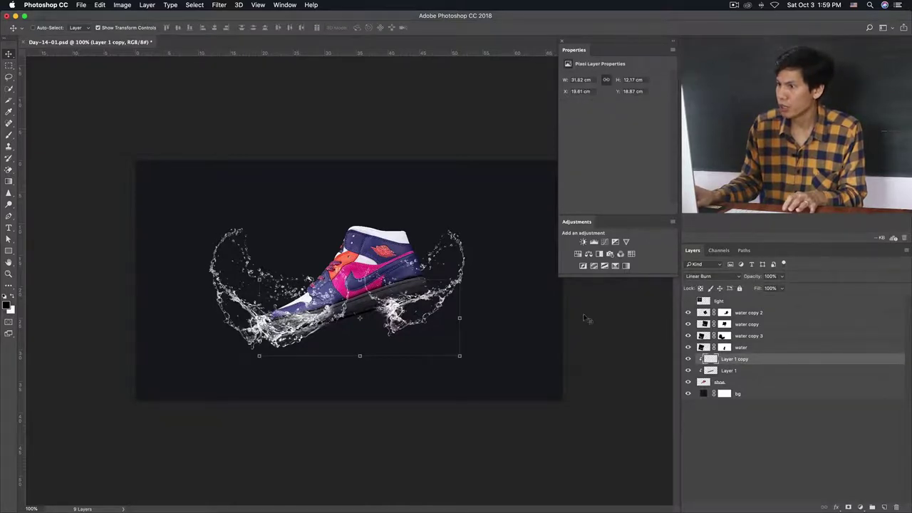
{"action": "key", "text": "ctrl+plus"}
{"action": "scroll", "coordinate": [407, 290], "scroll_direction": "up", "scroll_amount": 5}
{"action": "scroll", "coordinate": [407, 289], "scroll_direction": "right", "scroll_amount": 4}
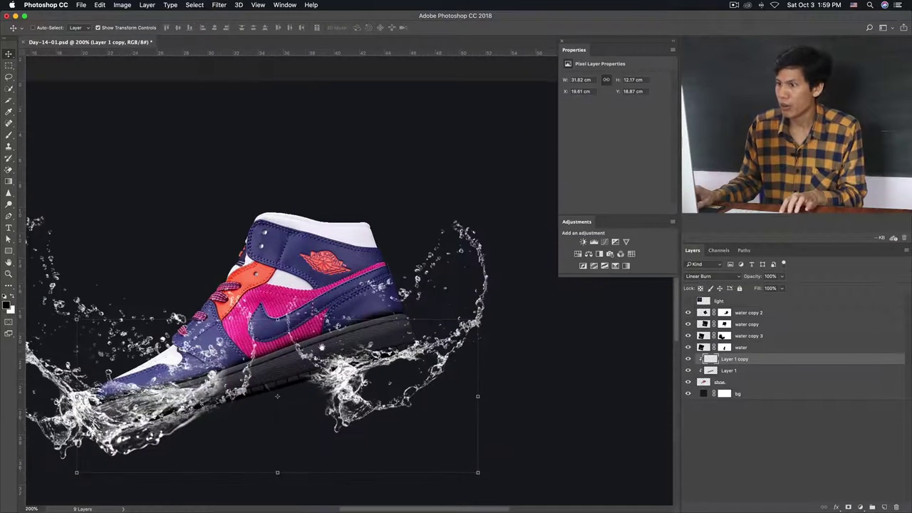
{"action": "key", "text": "ctrl+minus"}
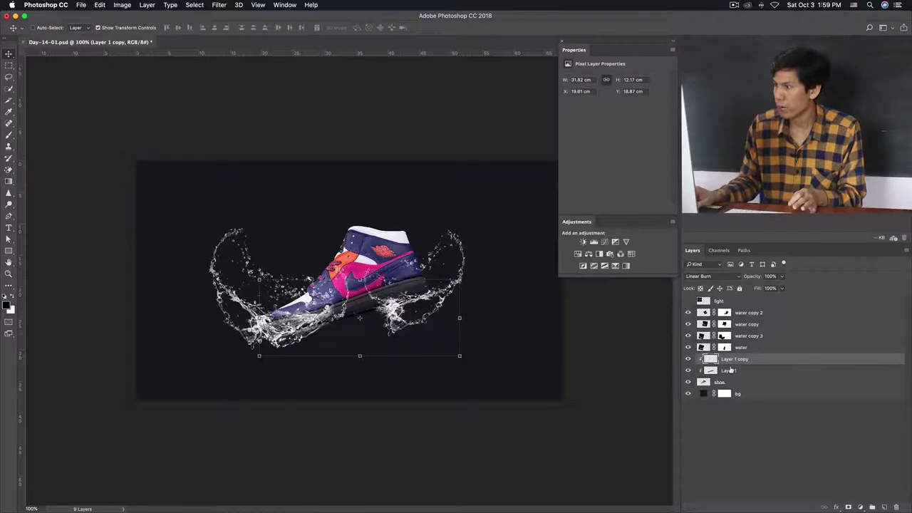
{"action": "left_click", "coordinate": [688, 359]}
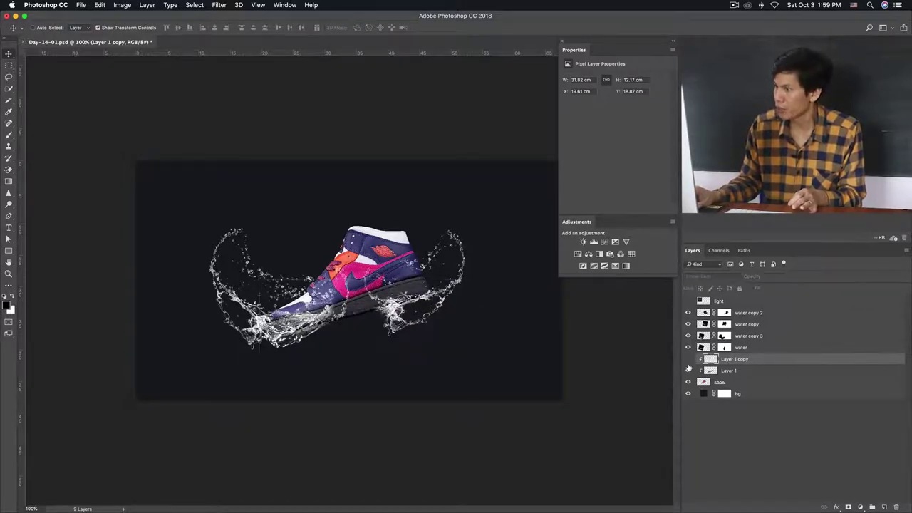
{"action": "left_click", "coordinate": [689, 371]}
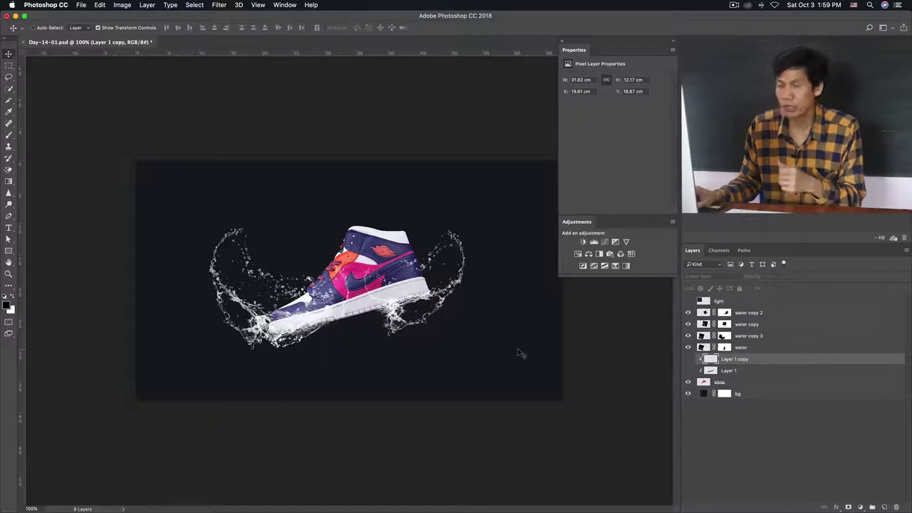
{"action": "left_click", "coordinate": [688, 360]}
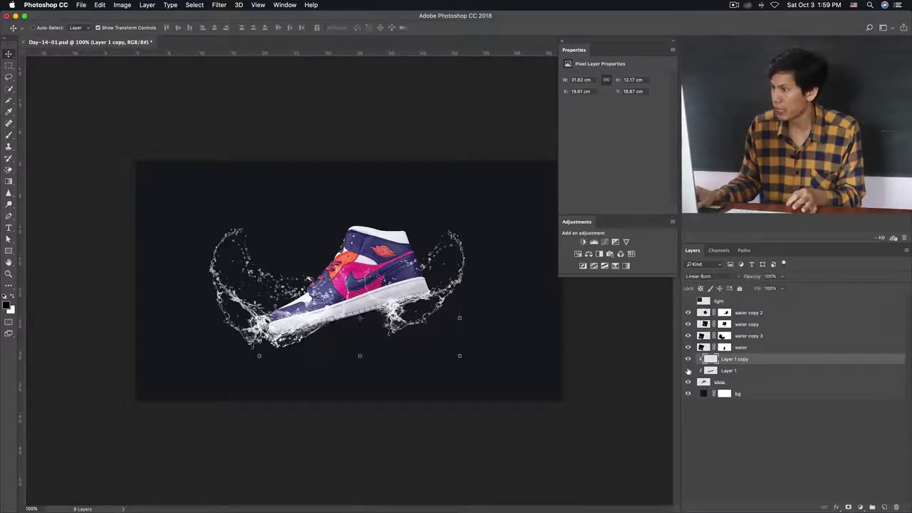
{"action": "left_click", "coordinate": [689, 370]}
{"action": "left_click", "coordinate": [599, 363]}
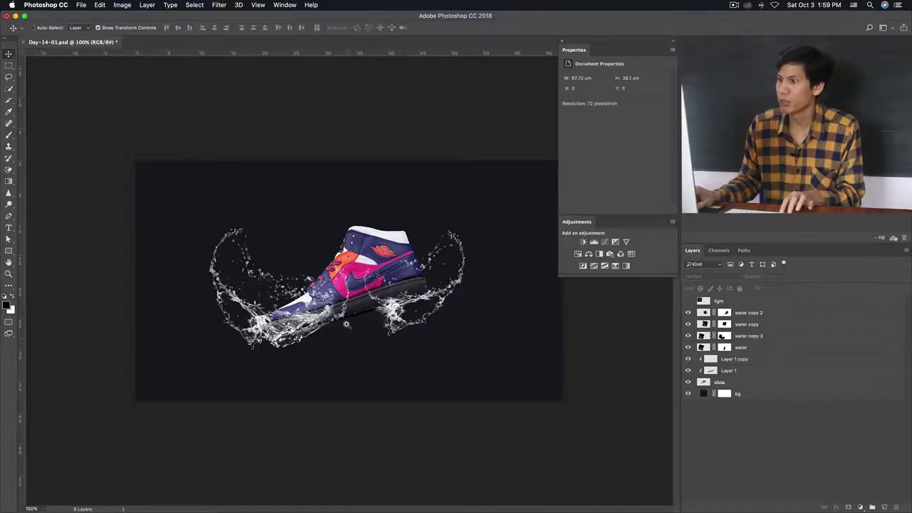
{"action": "key", "text": "ctrl+minus"}
{"action": "left_click", "coordinate": [350, 319], "text": "ctrl"}
{"action": "left_click", "coordinate": [350, 319], "text": "ctrl"}
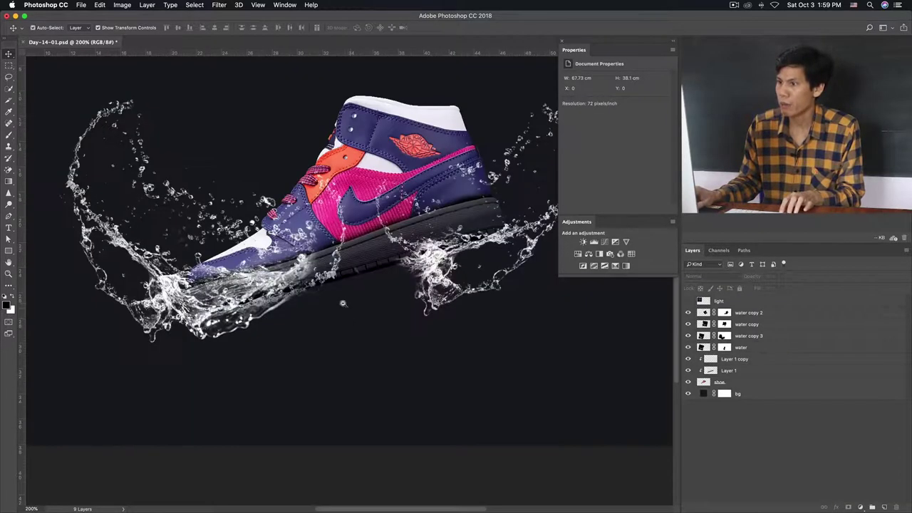
{"action": "key", "text": "ctrl+minus"}
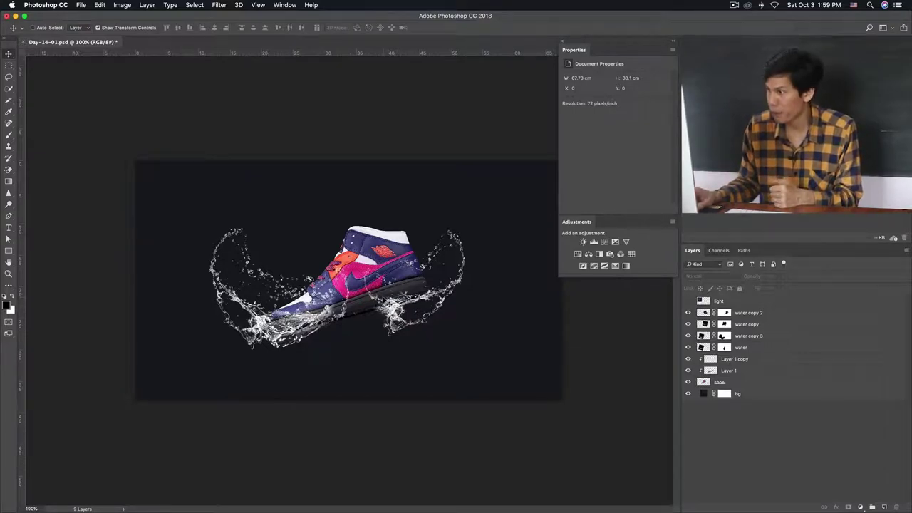
Make the 'light' flares layer visible and set its blend mode to Screen.
{"action": "left_click", "coordinate": [723, 302]}
{"action": "left_click", "coordinate": [687, 303]}
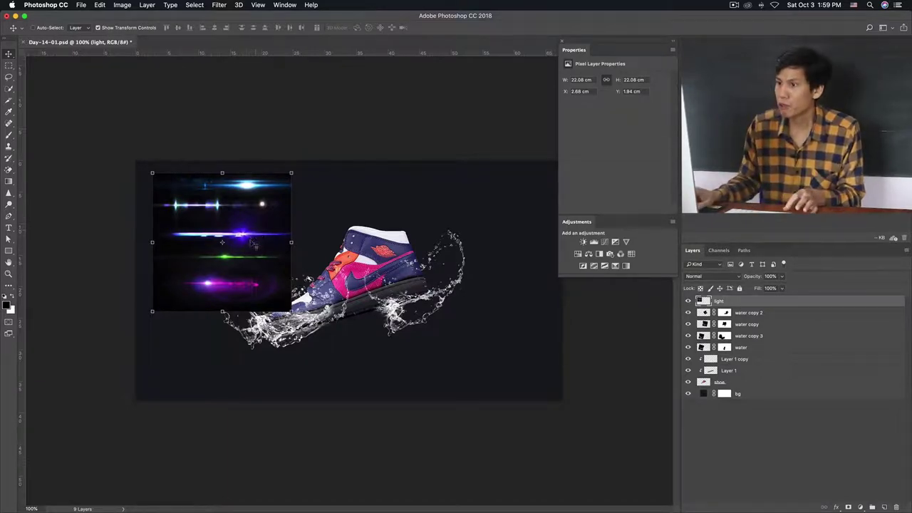
{"action": "key", "text": "ctrl+z"}
{"action": "key", "text": "ctrl+z"}
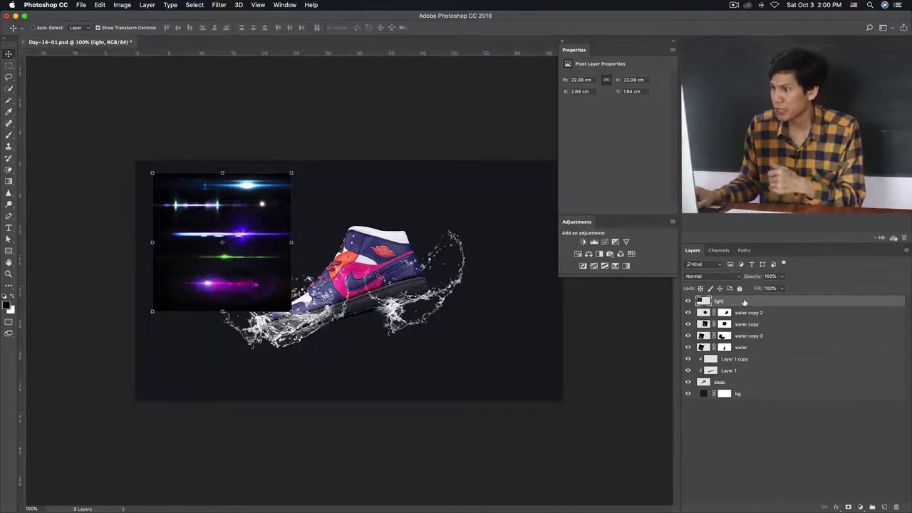
{"action": "left_click", "coordinate": [714, 277]}
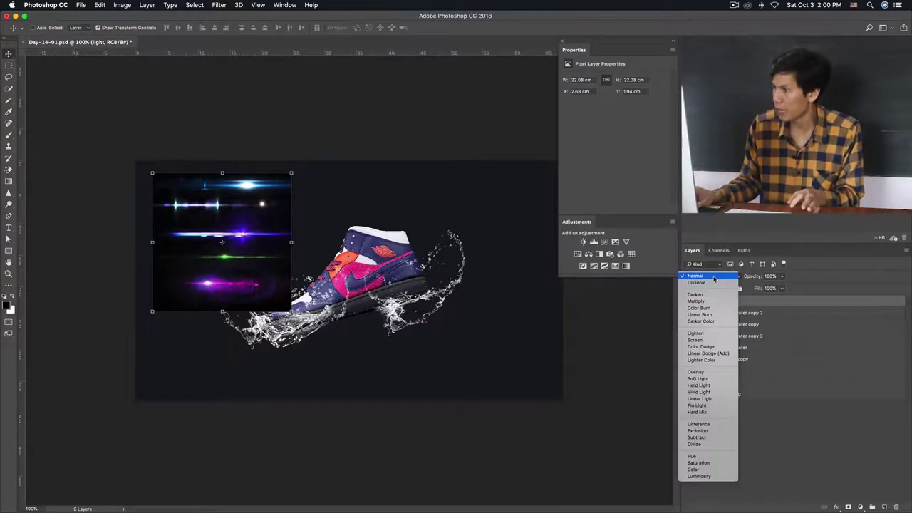
{"action": "left_click", "coordinate": [695, 341]}
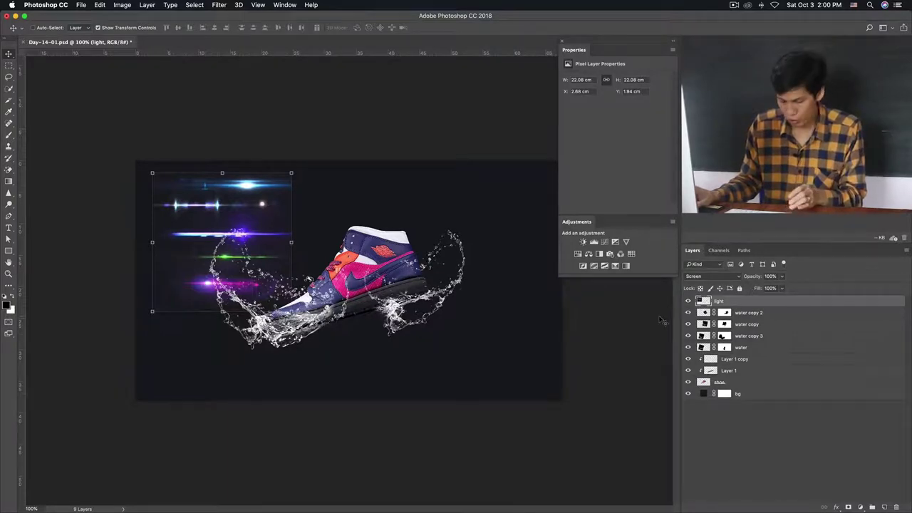
Apply Curves to the light layer with black input 27 and white input 249.
{"action": "key", "text": "ctrl+m"}
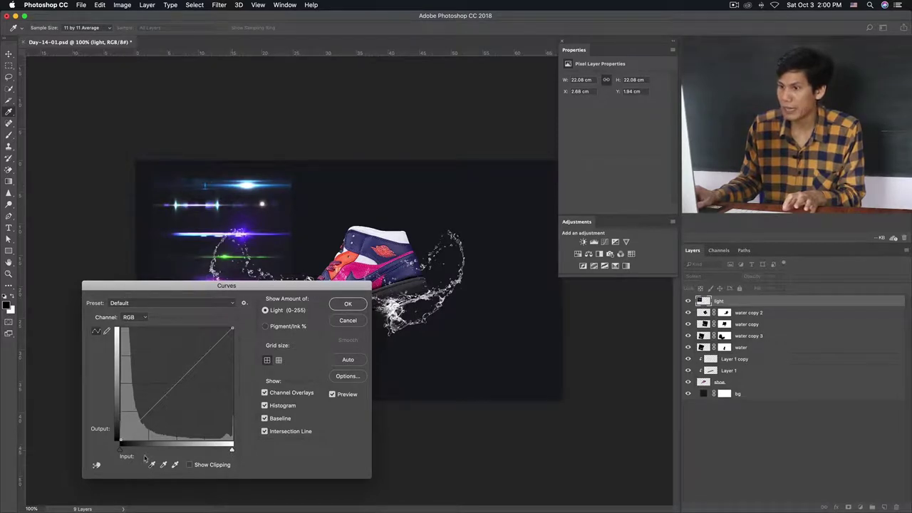
{"action": "left_click_drag", "start_coordinate": [123, 451], "coordinate": [130, 452]}
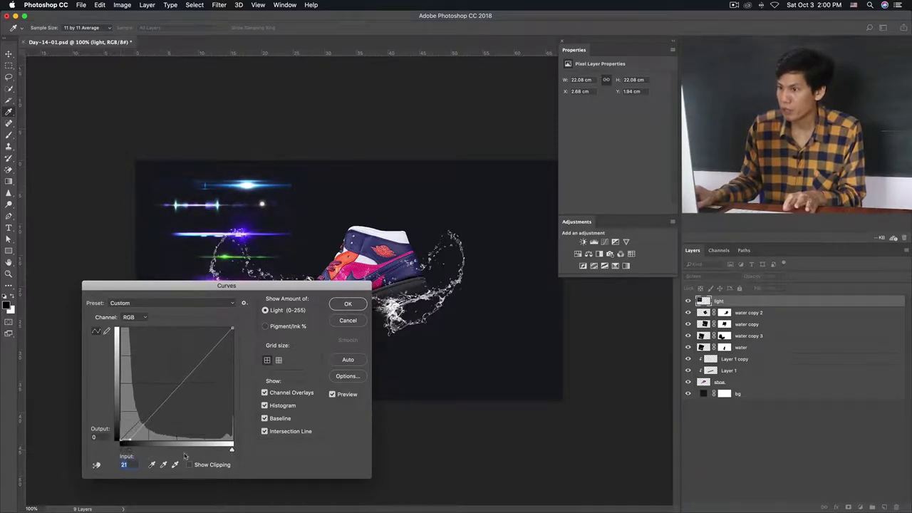
{"action": "left_click_drag", "start_coordinate": [233, 451], "coordinate": [230, 451]}
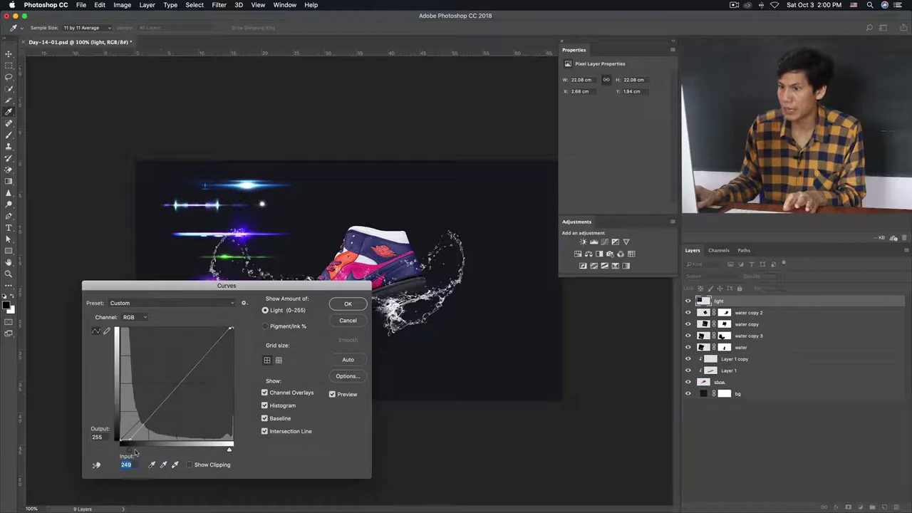
{"action": "left_click_drag", "start_coordinate": [129, 451], "coordinate": [132, 451]}
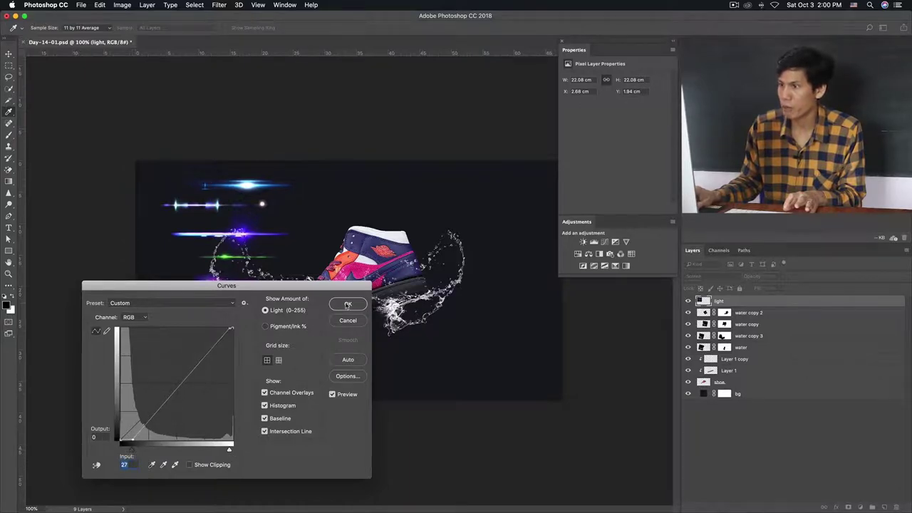
{"action": "left_click", "coordinate": [348, 305]}
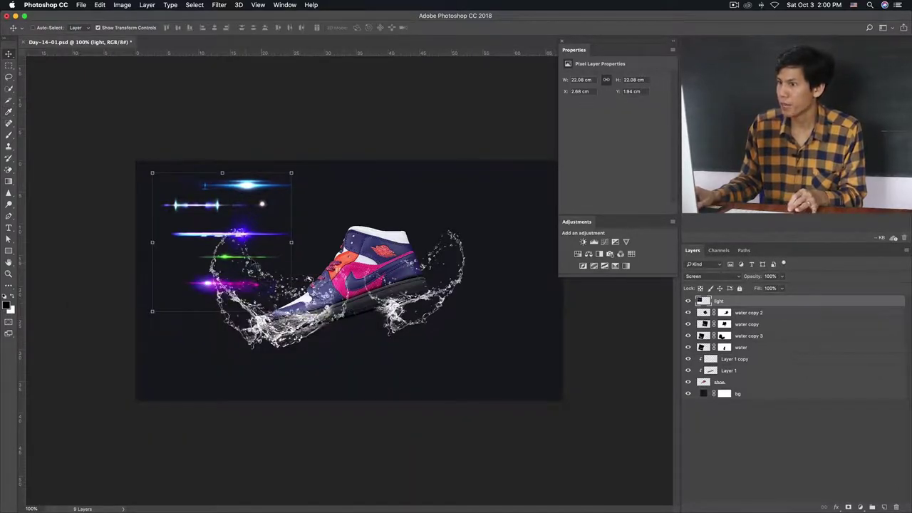
{"action": "left_click_drag", "start_coordinate": [244, 234], "coordinate": [355, 271]}
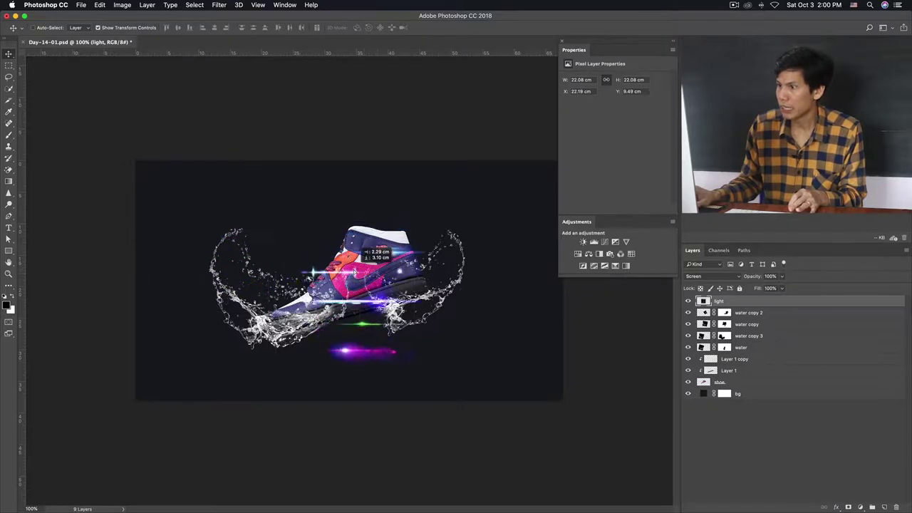
Position the light streaks over the shoe, rotated about -16°, and commit the transform.
{"action": "mouse_move", "coordinate": [354, 271]}
{"action": "left_mouse_down"}
{"action": "mouse_move", "coordinate": [395, 273]}
{"action": "mouse_move", "coordinate": [392, 283]}
{"action": "mouse_move", "coordinate": [401, 239]}
{"action": "left_mouse_up"}
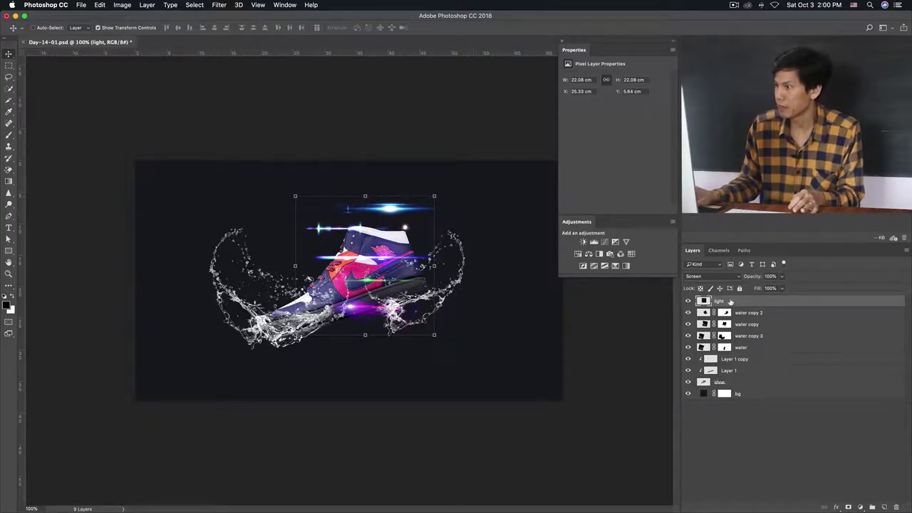
{"action": "left_click_drag", "start_coordinate": [467, 182], "coordinate": [438, 153]}
{"action": "left_click_drag", "start_coordinate": [391, 294], "coordinate": [425, 271]}
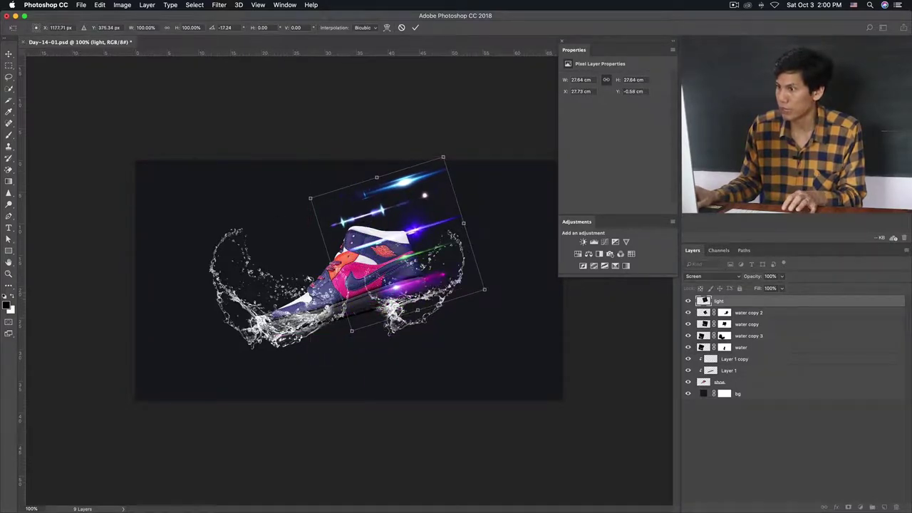
{"action": "left_click_drag", "start_coordinate": [425, 272], "coordinate": [413, 277]}
{"action": "left_click_drag", "start_coordinate": [506, 283], "coordinate": [506, 285]}
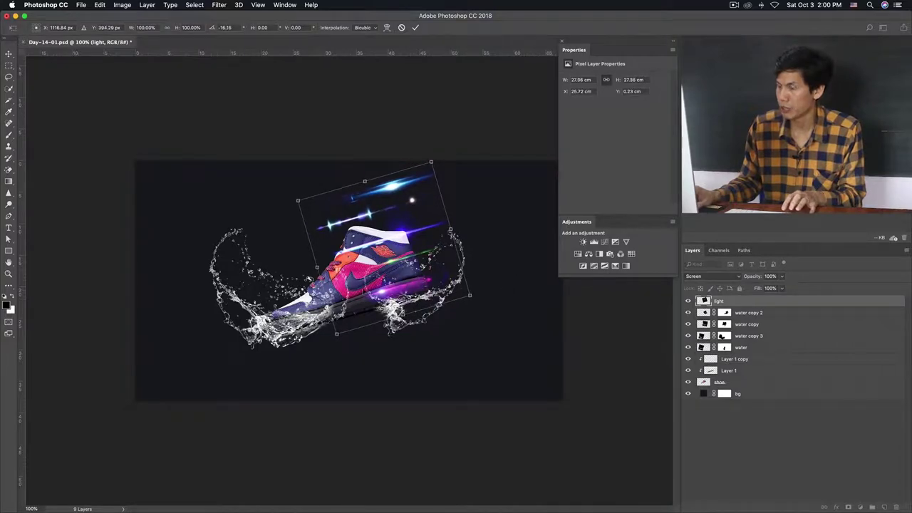
{"action": "key", "text": "ctrl+plus"}
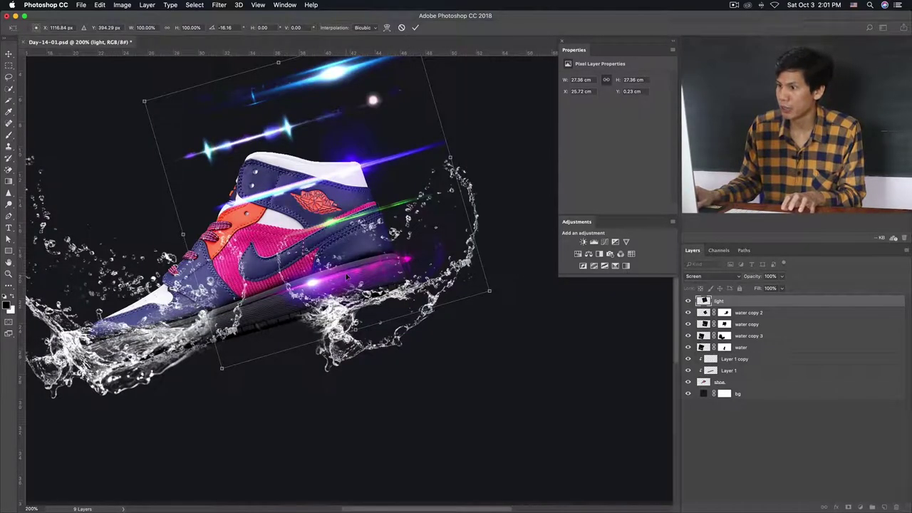
{"action": "key", "text": "Return"}
{"action": "key", "text": "ctrl+minus"}
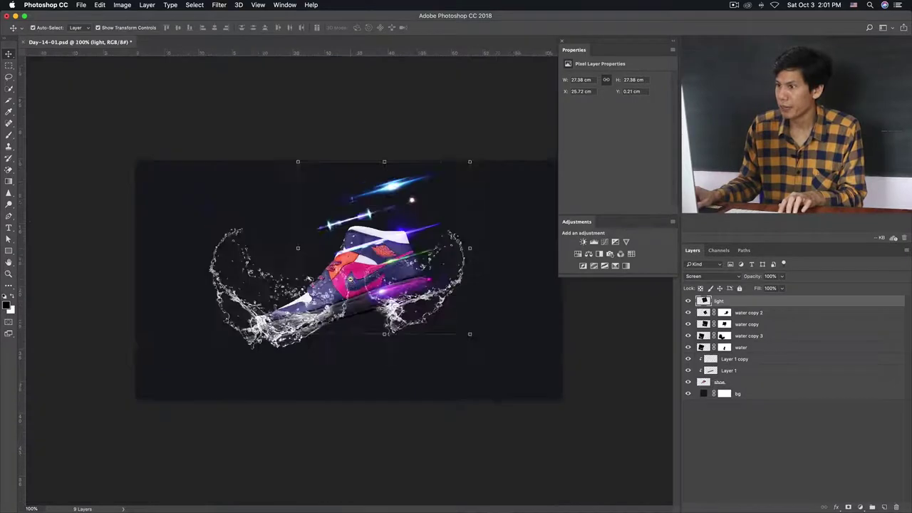
{"action": "key", "text": "ctrl+minus"}
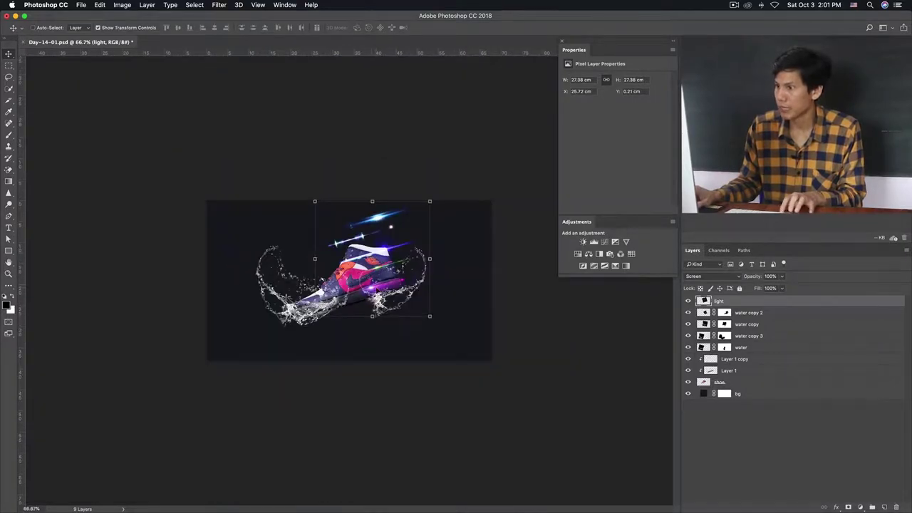
Mask the light layer, painting black over streaks above the shoe and white near the heel.
{"action": "key", "text": "ctrl+plus"}
{"action": "key", "text": "ctrl+plus"}
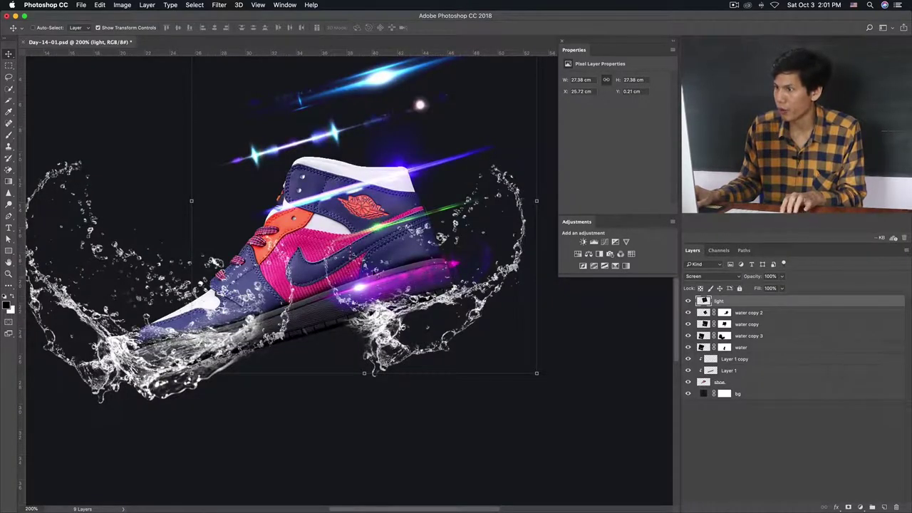
{"action": "key", "text": "ctrl+minus"}
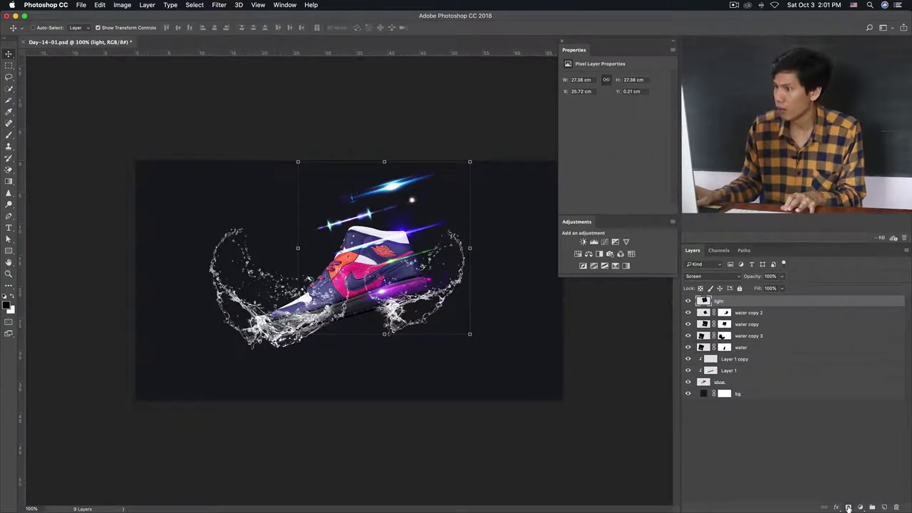
{"action": "left_click", "coordinate": [848, 507]}
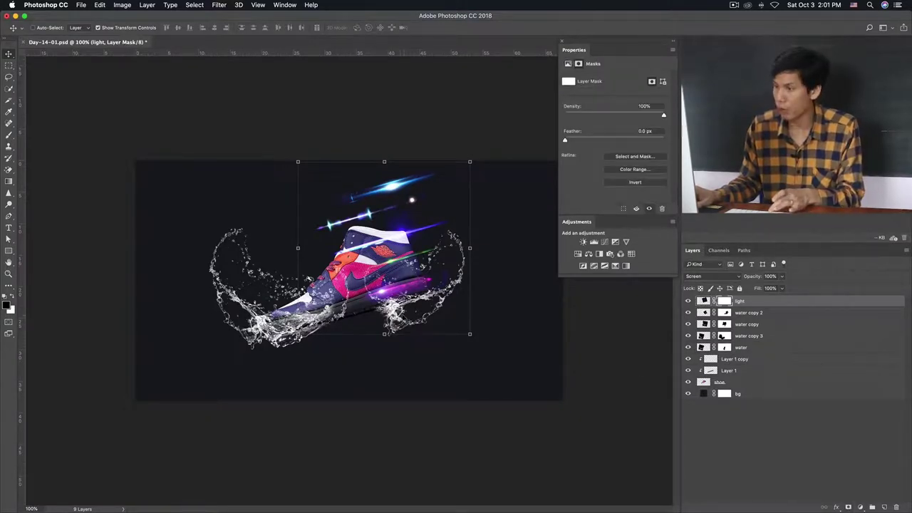
{"action": "key", "text": "b"}
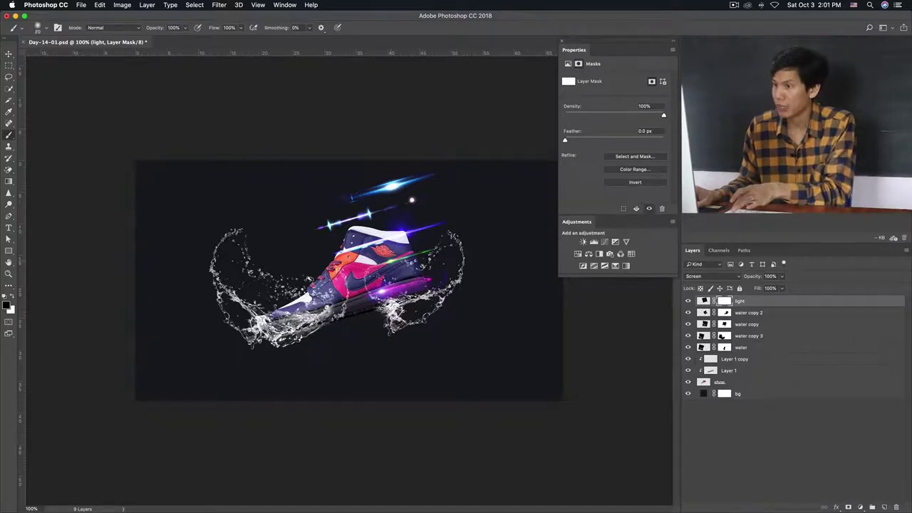
{"action": "left_click_drag", "start_coordinate": [423, 229], "coordinate": [325, 267]}
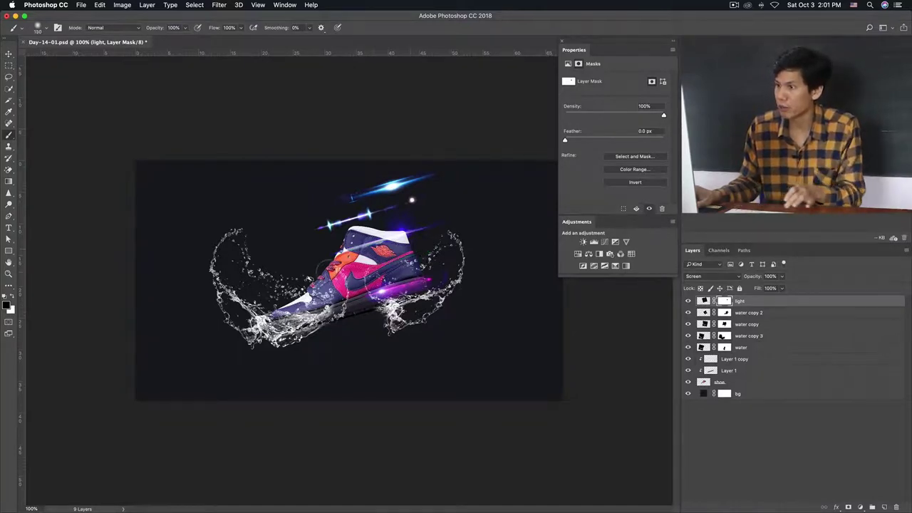
{"action": "left_click_drag", "start_coordinate": [485, 211], "coordinate": [417, 183]}
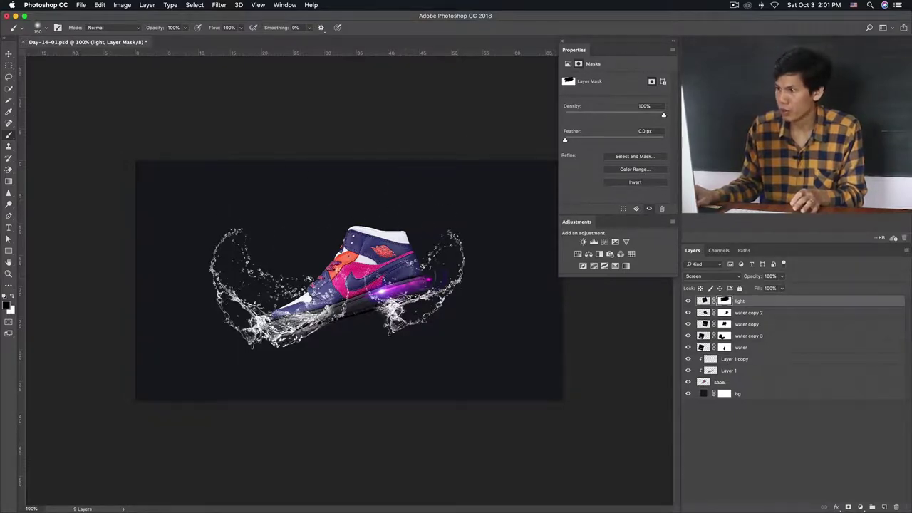
{"action": "key", "text": "x"}
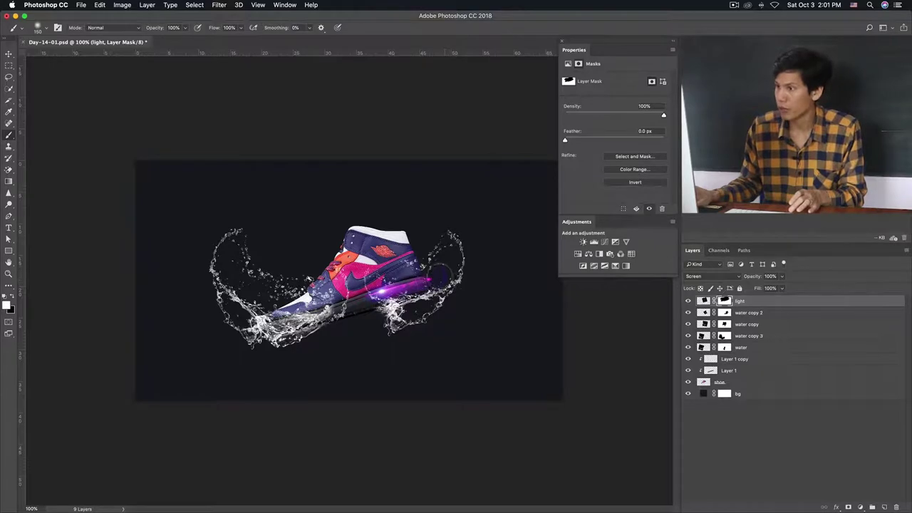
{"action": "left_click", "coordinate": [436, 274]}
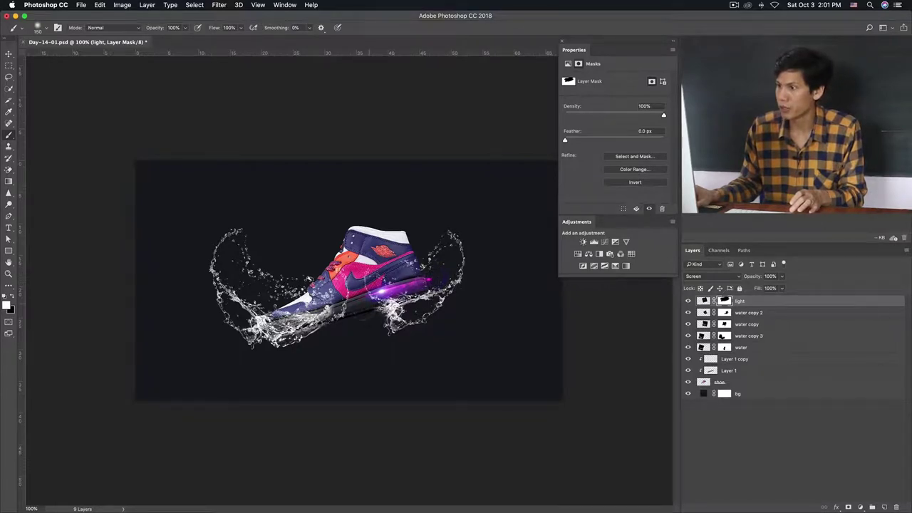
{"action": "left_click", "coordinate": [703, 301]}
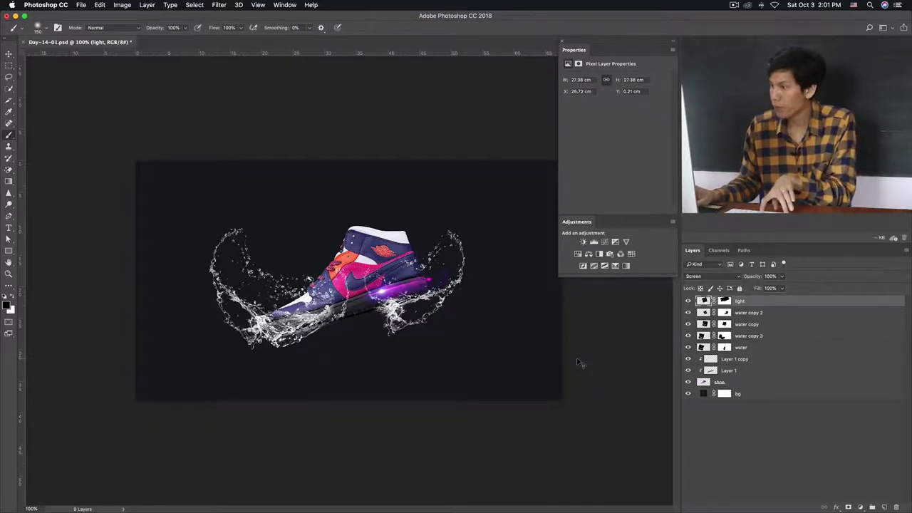
Duplicate the light layer, move the copy down-left, and delete its mask.
{"action": "key", "text": "ctrl+j"}
{"action": "key", "text": "v"}
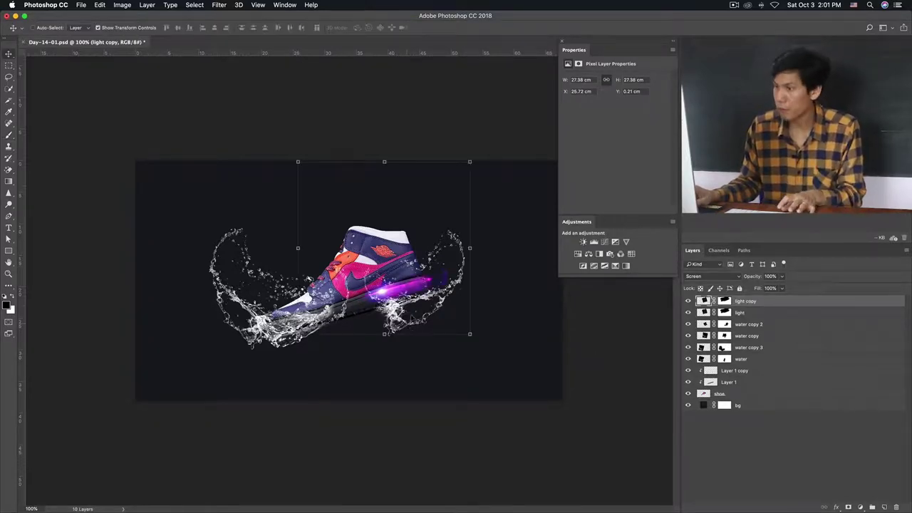
{"action": "left_click_drag", "start_coordinate": [400, 291], "coordinate": [335, 332]}
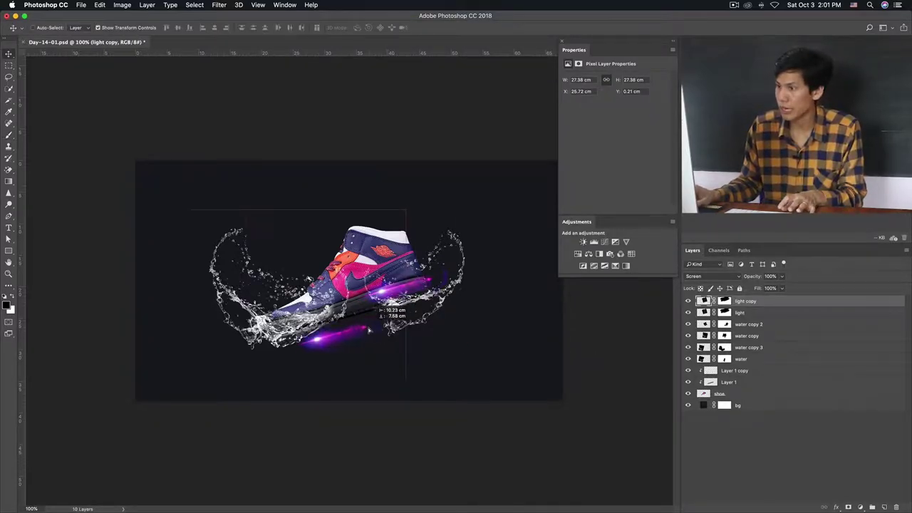
{"action": "left_click", "coordinate": [724, 303]}
{"action": "right_click", "coordinate": [725, 302]}
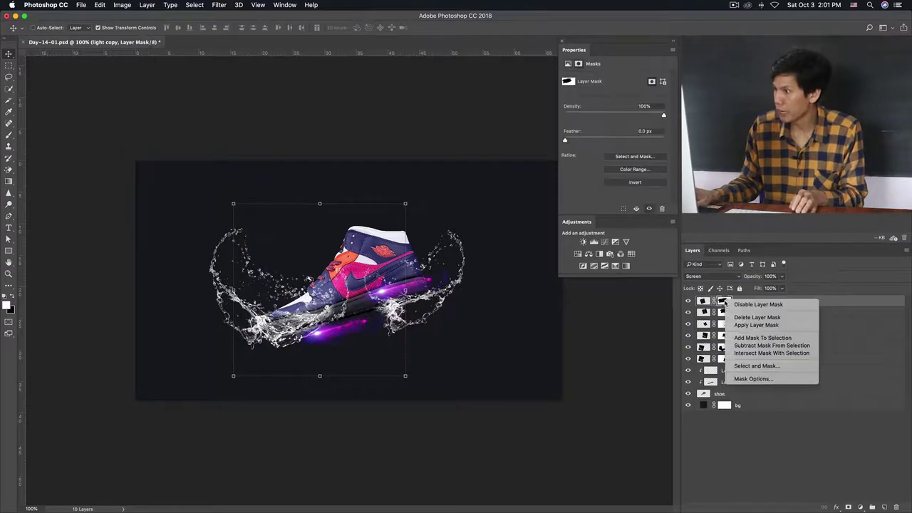
{"action": "left_click", "coordinate": [753, 317]}
Rotate and position the light copy beneath the shoe, then add a new layer mask.
{"action": "mouse_move", "coordinate": [358, 311]}
{"action": "left_mouse_down"}
{"action": "mouse_move", "coordinate": [361, 349]}
{"action": "mouse_move", "coordinate": [345, 341]}
{"action": "left_mouse_up"}
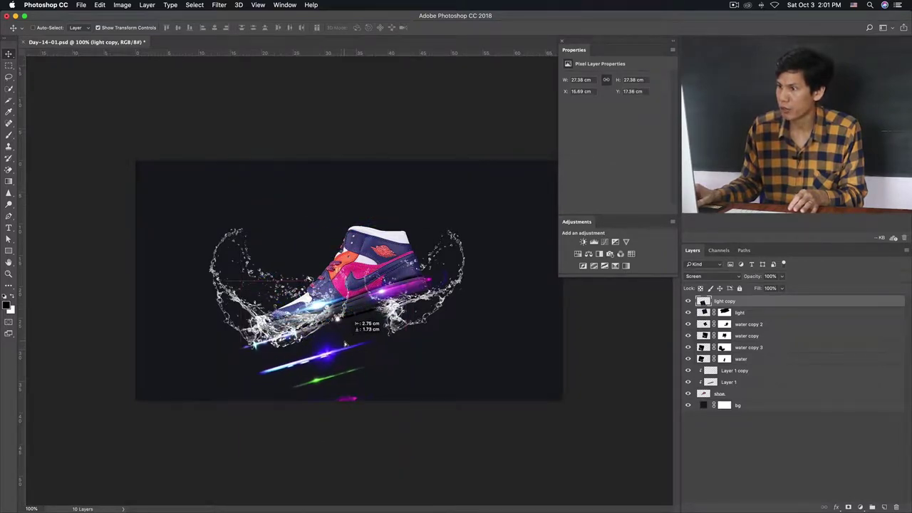
{"action": "left_click_drag", "start_coordinate": [344, 343], "coordinate": [345, 358]}
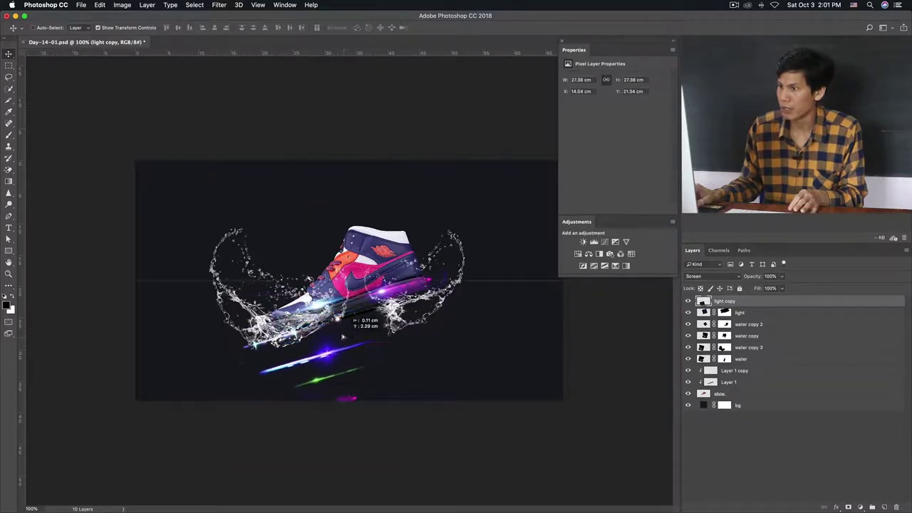
{"action": "left_click_drag", "start_coordinate": [344, 357], "coordinate": [337, 312]}
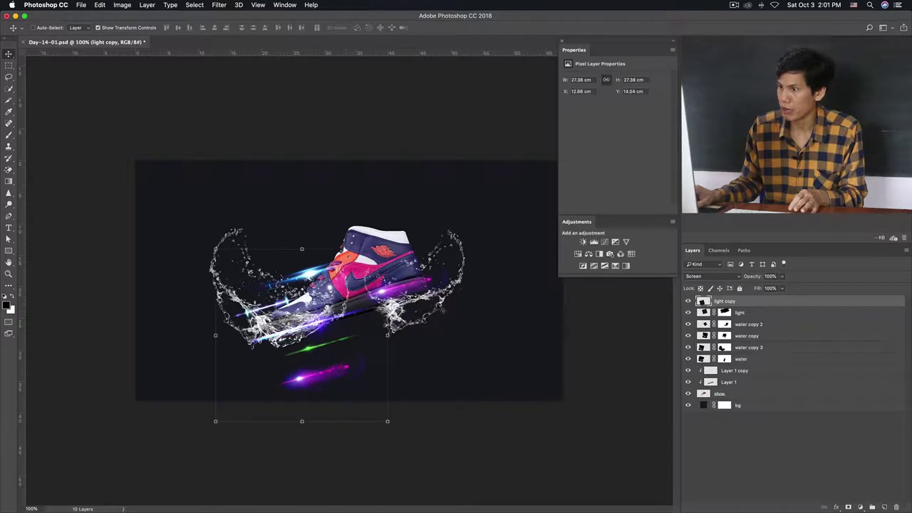
{"action": "key", "text": "ctrl+t"}
{"action": "left_click_drag", "start_coordinate": [473, 285], "coordinate": [472, 279]}
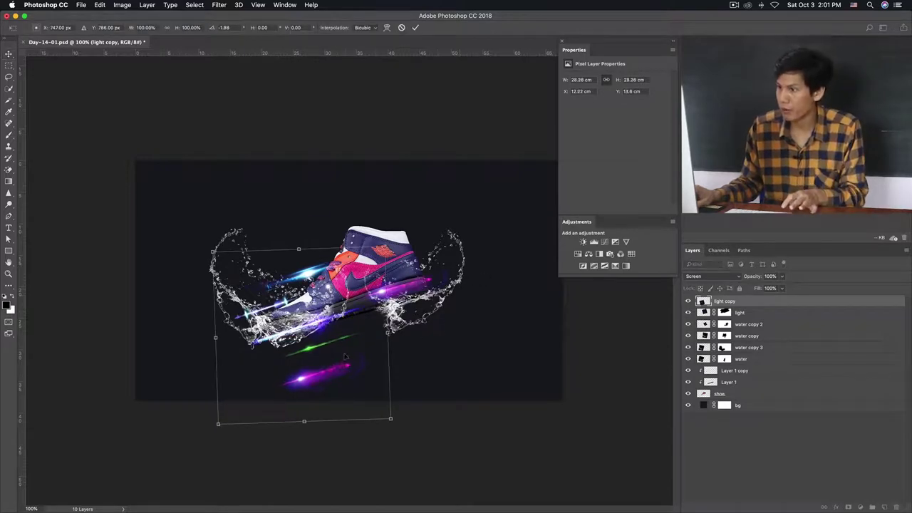
{"action": "left_click_drag", "start_coordinate": [347, 349], "coordinate": [352, 338]}
{"action": "key", "text": "Up"}
{"action": "key", "text": "Up"}
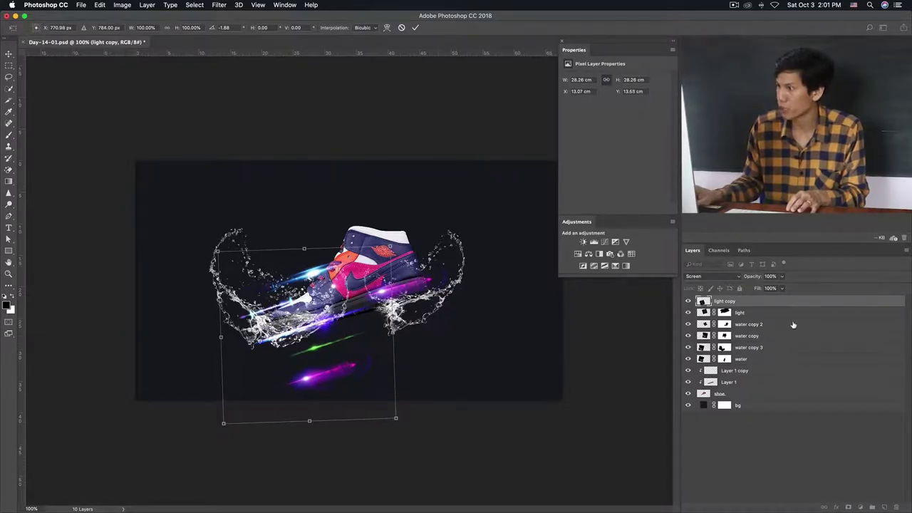
{"action": "key", "text": "Return"}
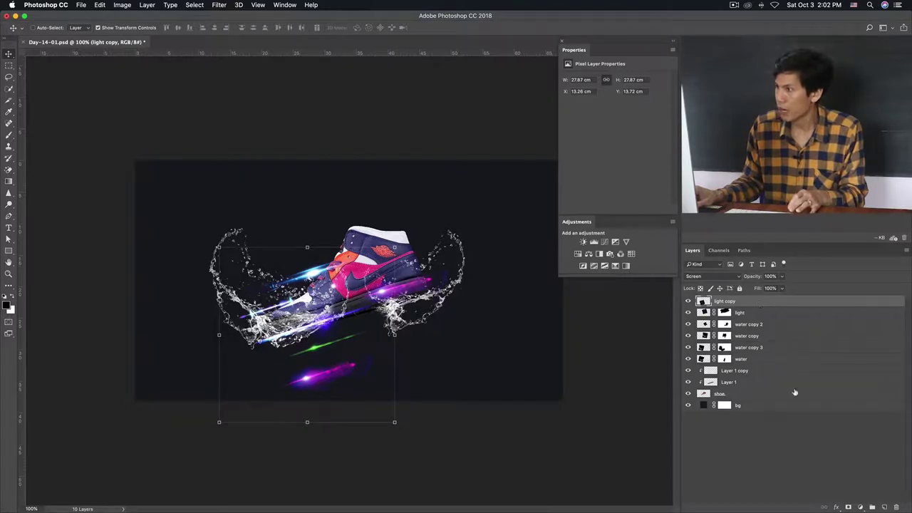
{"action": "left_click", "coordinate": [849, 507]}
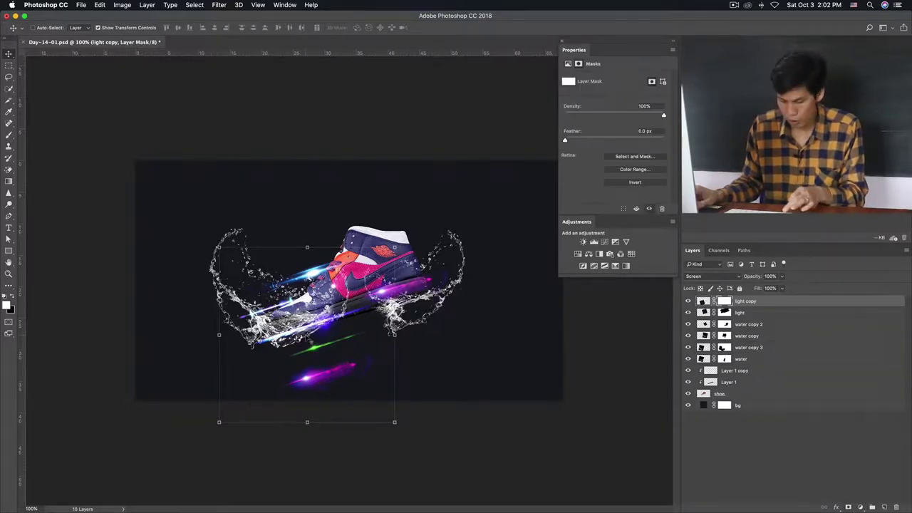
Paint black on the light copy mask over the magenta, green and front blue streaks.
{"action": "key", "text": "b"}
{"action": "key", "text": "x"}
{"action": "left_click_drag", "start_coordinate": [368, 367], "coordinate": [258, 404]}
{"action": "left_click_drag", "start_coordinate": [298, 351], "coordinate": [361, 338]}
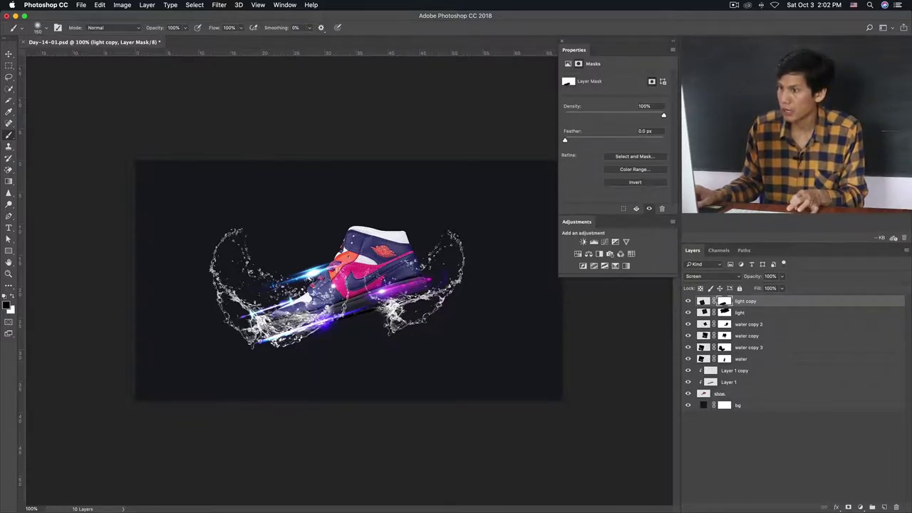
{"action": "left_click_drag", "start_coordinate": [335, 241], "coordinate": [249, 291]}
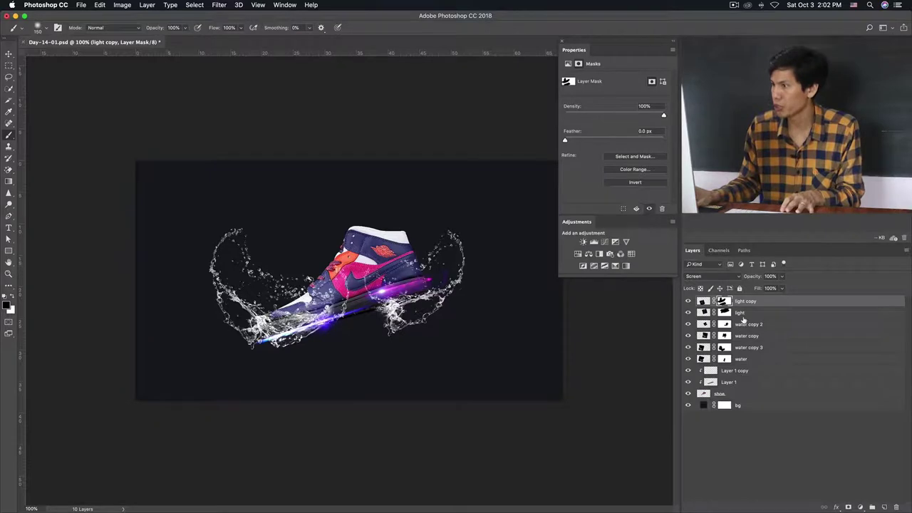
Reposition the light copy and the original light layer beneath the shoe.
{"action": "key", "text": "v"}
{"action": "left_click_drag", "start_coordinate": [368, 368], "coordinate": [356, 355]}
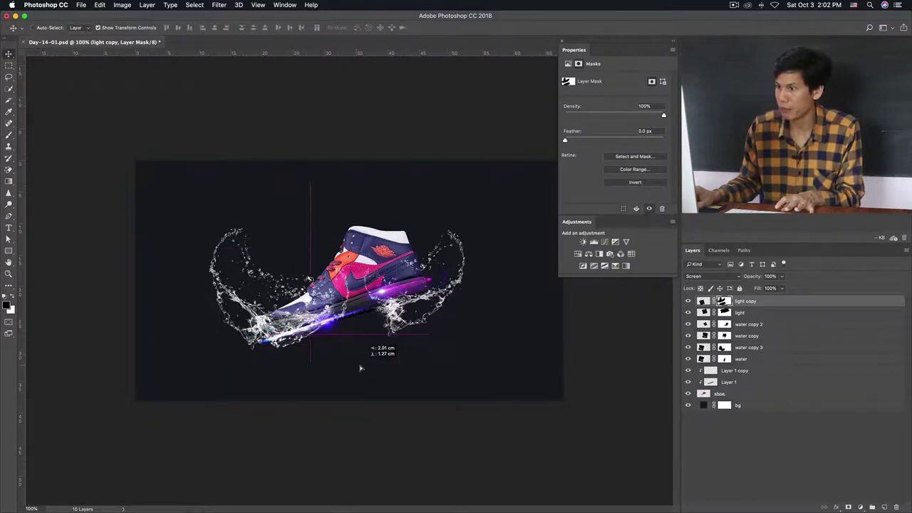
{"action": "left_click_drag", "start_coordinate": [357, 356], "coordinate": [349, 364]}
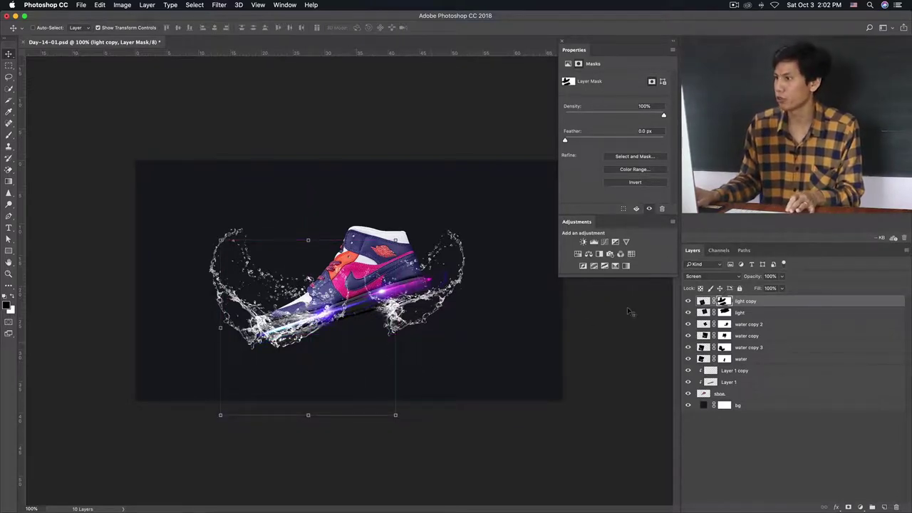
{"action": "left_click", "coordinate": [767, 314]}
{"action": "left_click_drag", "start_coordinate": [435, 309], "coordinate": [436, 288]}
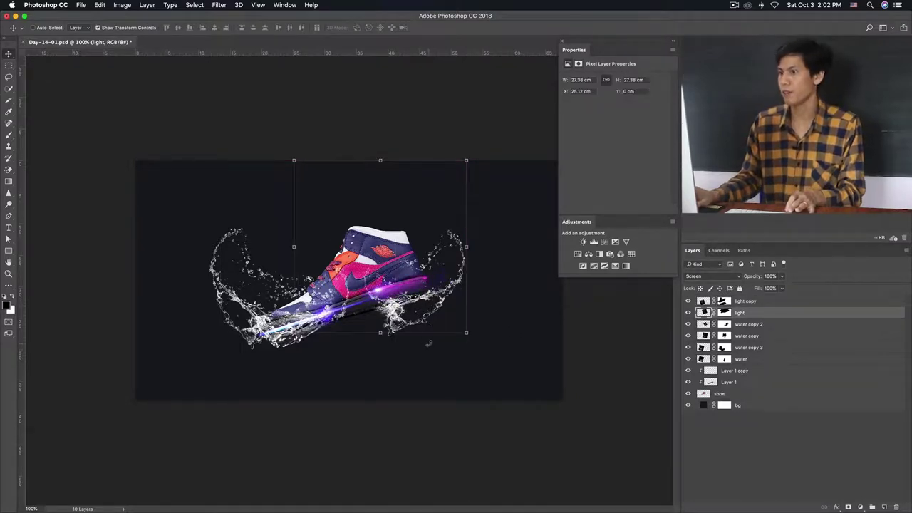
{"action": "left_click", "coordinate": [399, 337]}
{"action": "key", "text": "ctrl+plus"}
{"action": "key", "text": "ctrl+minus"}
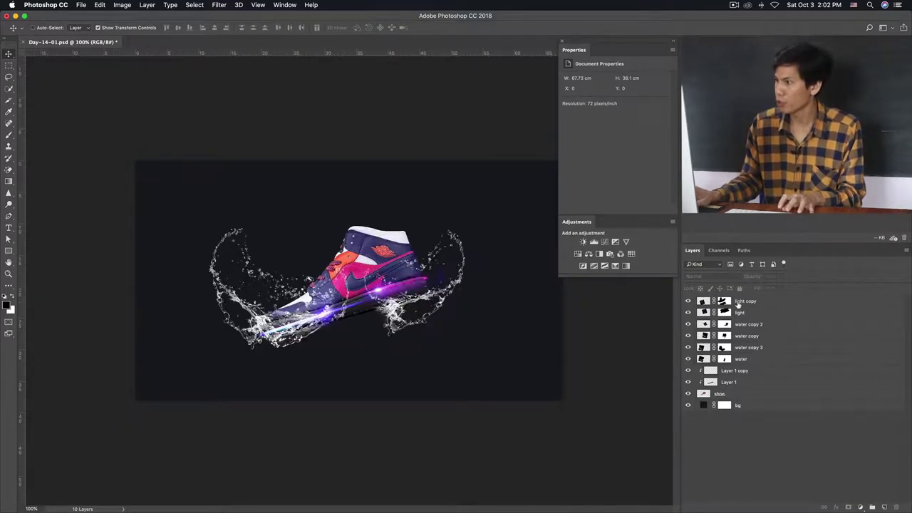
{"action": "left_click", "coordinate": [738, 303]}
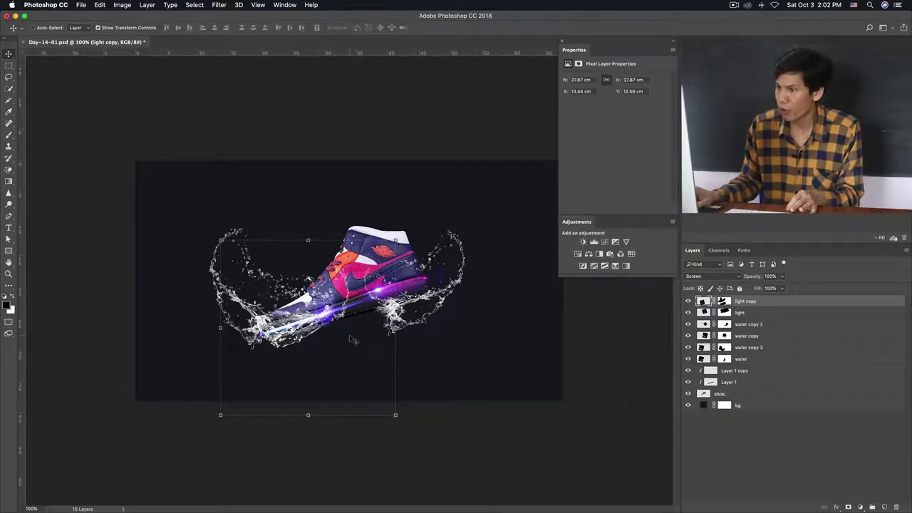
{"action": "left_click", "coordinate": [541, 442], "text": "ctrl"}
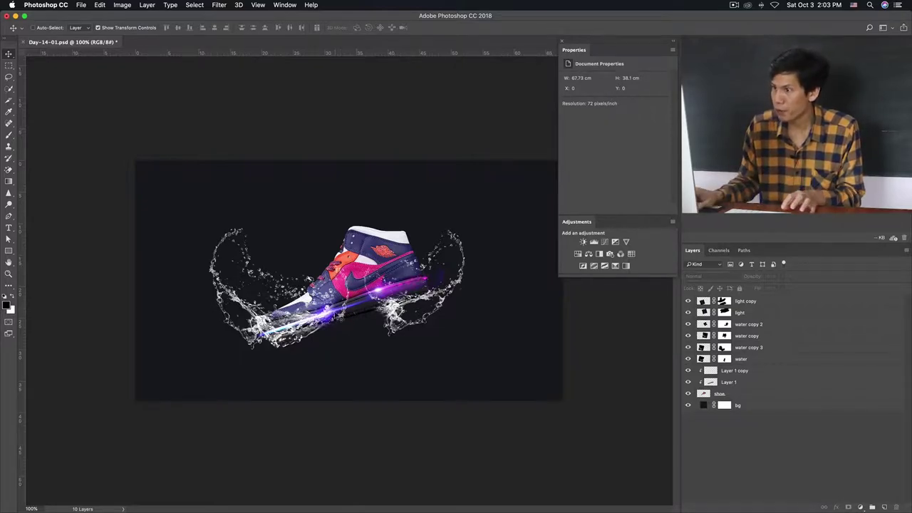
{"action": "scroll", "coordinate": [355, 299], "scroll_direction": "up", "scroll_amount": 1}
{"action": "scroll", "coordinate": [355, 300], "scroll_direction": "down", "scroll_amount": 1}
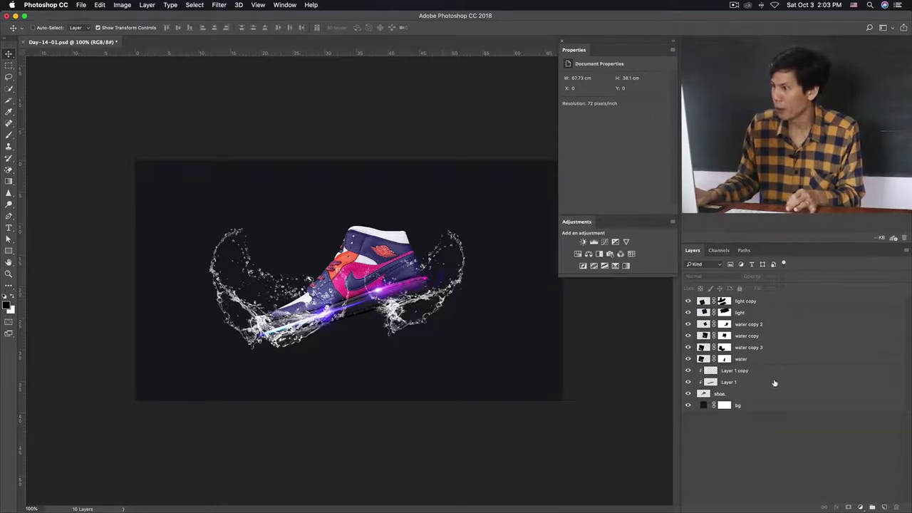
Merge water copy 2 with water copy and set the merged layer to Screen.
{"action": "left_click", "coordinate": [744, 325]}
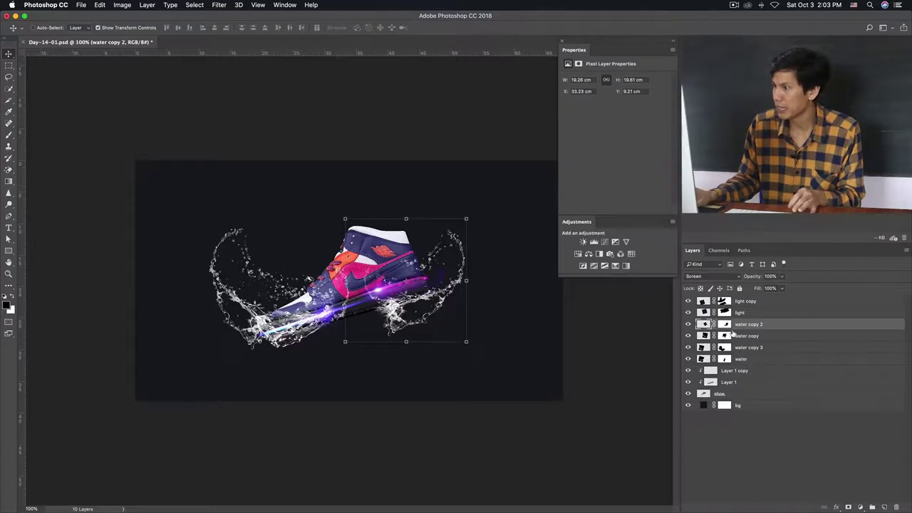
{"action": "left_click", "coordinate": [744, 337], "text": "shift"}
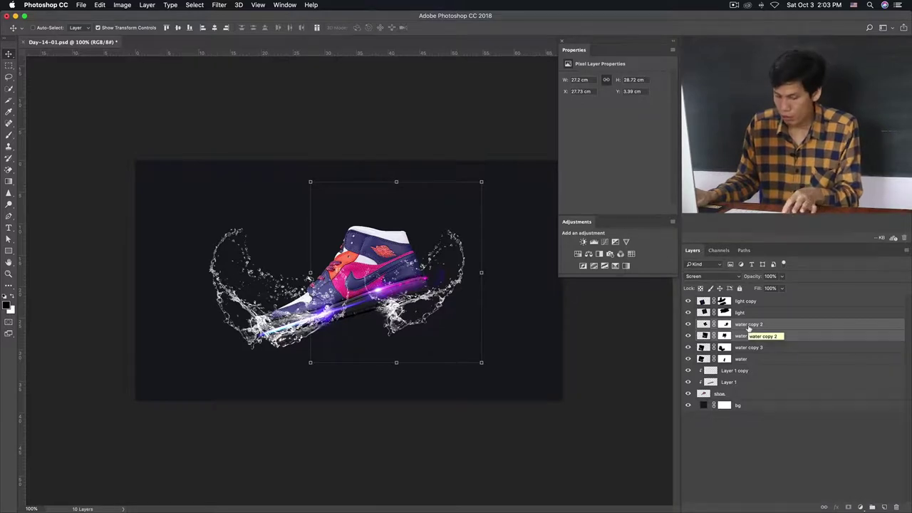
{"action": "key", "text": "ctrl+e"}
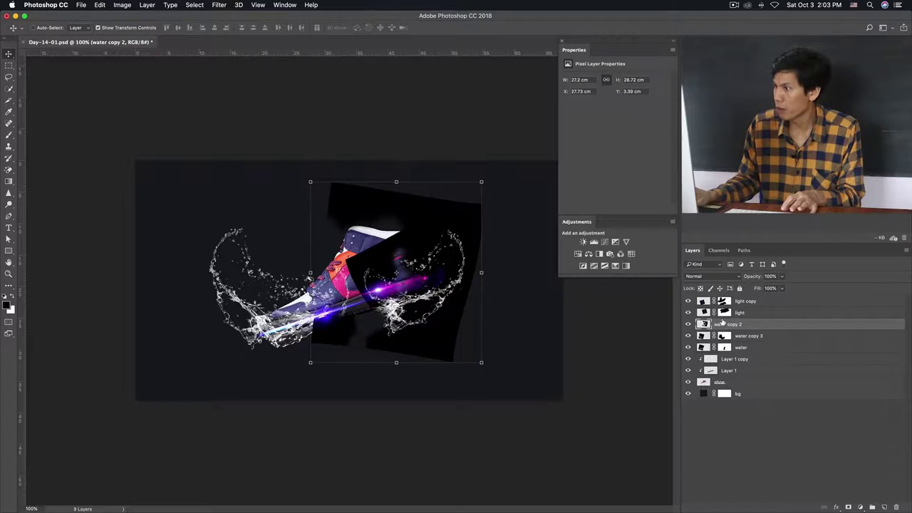
{"action": "left_click", "coordinate": [723, 278]}
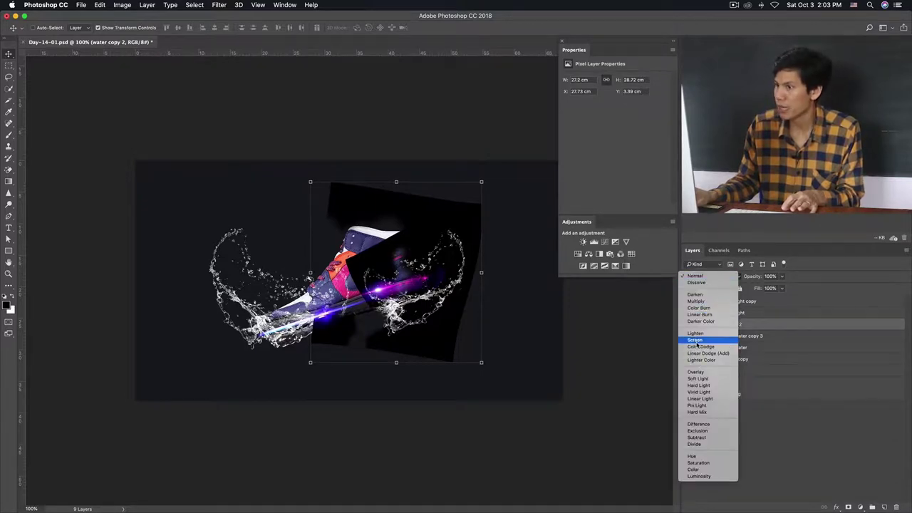
{"action": "left_click", "coordinate": [696, 340]}
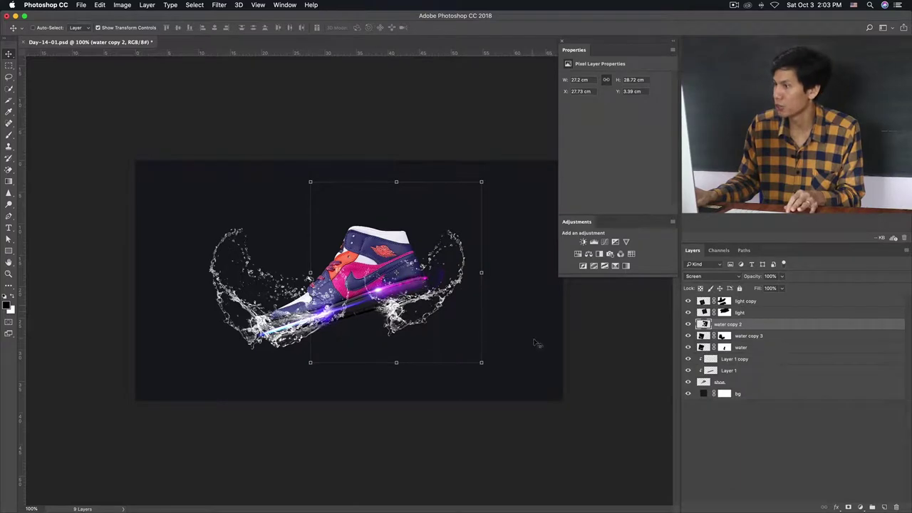
Merge water copy 3 with the water layer and blend the result with Screen.
{"action": "left_click", "coordinate": [740, 341]}
{"action": "left_click", "coordinate": [741, 349], "text": "shift"}
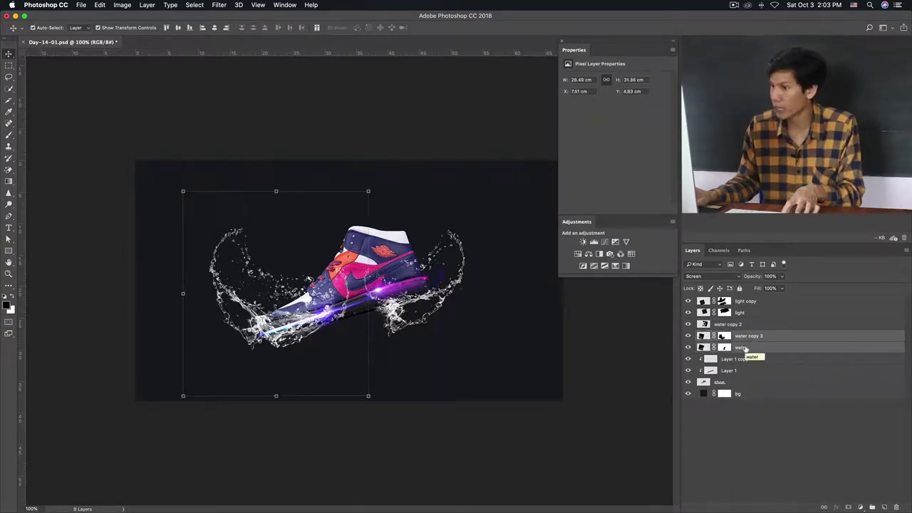
{"action": "left_click", "coordinate": [741, 348], "text": "super"}
{"action": "left_click", "coordinate": [713, 276]}
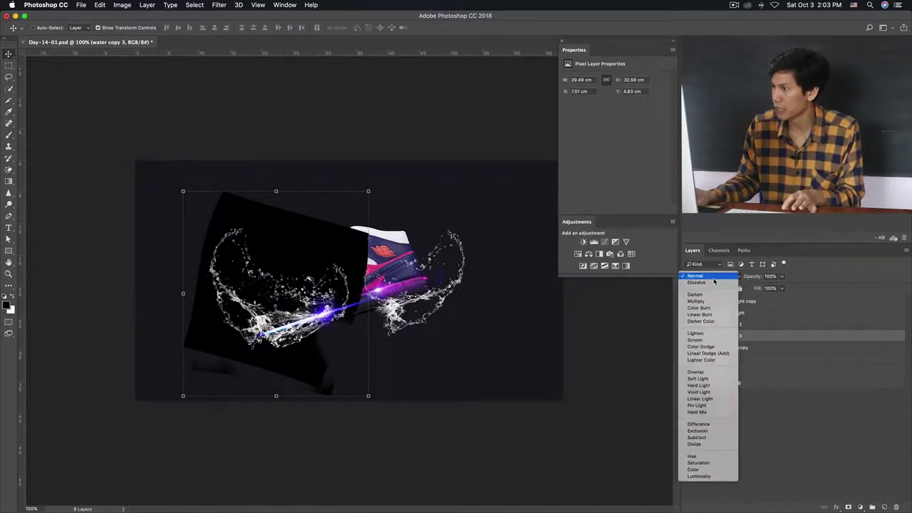
{"action": "left_click", "coordinate": [691, 340]}
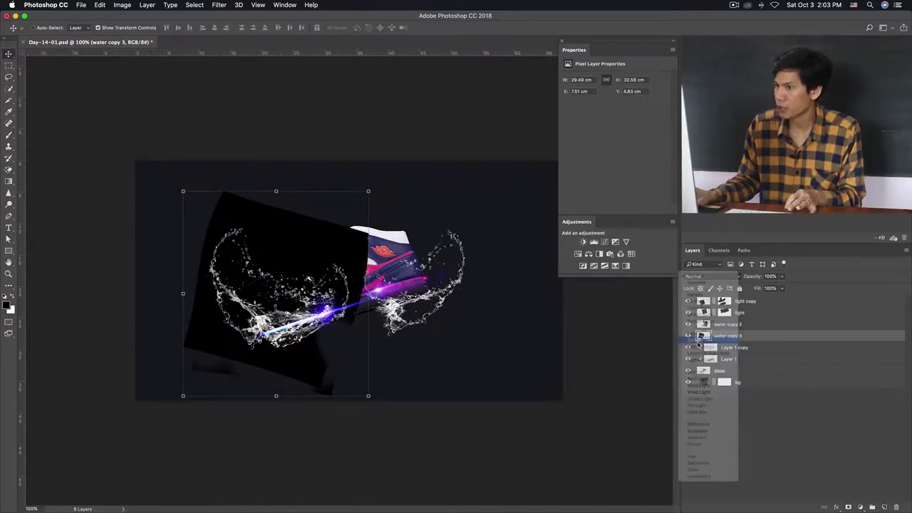
{"action": "left_click", "coordinate": [609, 403]}
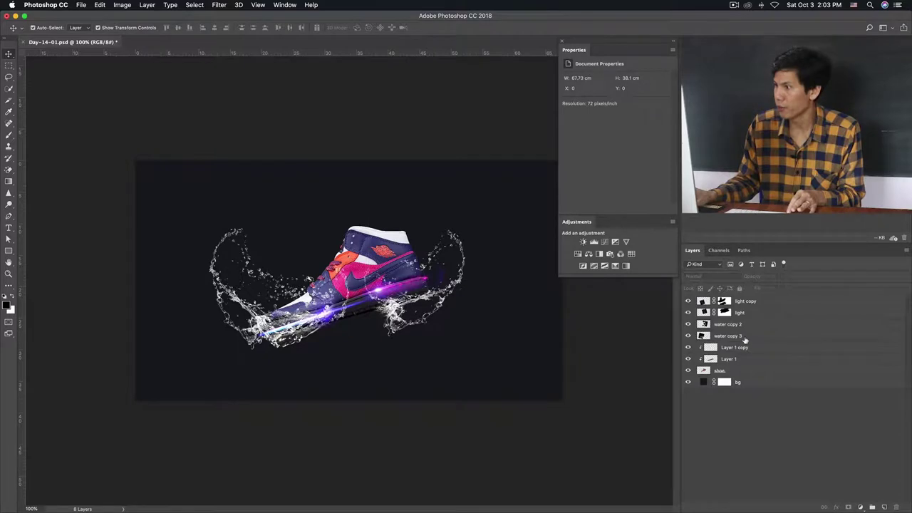
{"action": "left_click", "coordinate": [732, 325]}
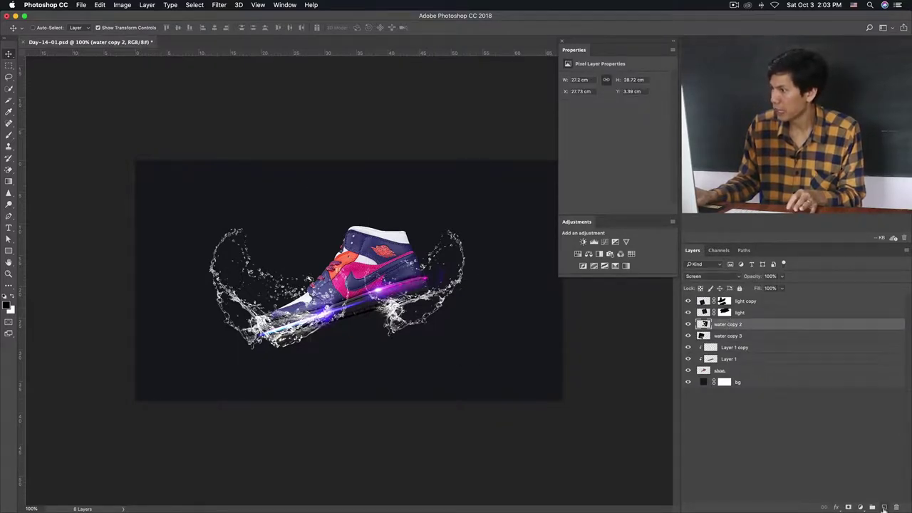
Add a Layer 2 clipped to water copy 2 and paint shoe-sampled purple over the upper-right splash.
{"action": "left_click", "coordinate": [884, 508]}
{"action": "left_click", "coordinate": [759, 328], "text": "alt"}
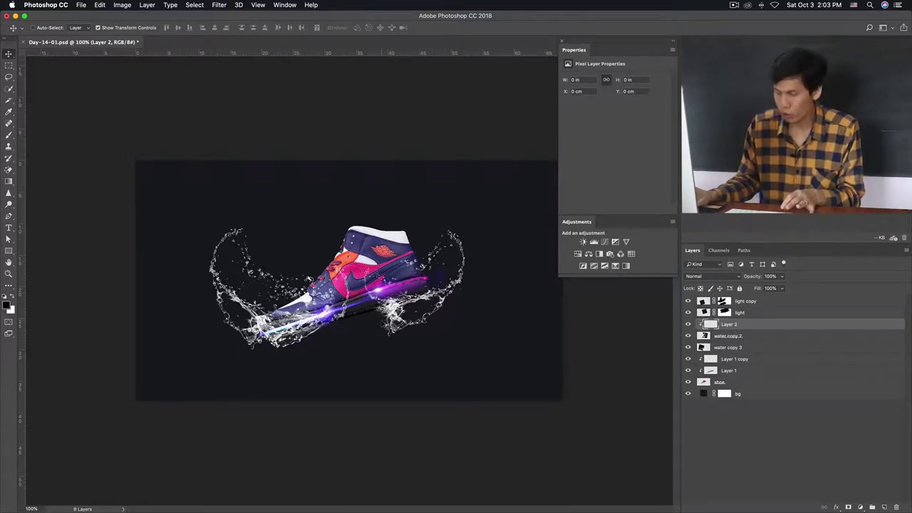
{"action": "key", "text": "b"}
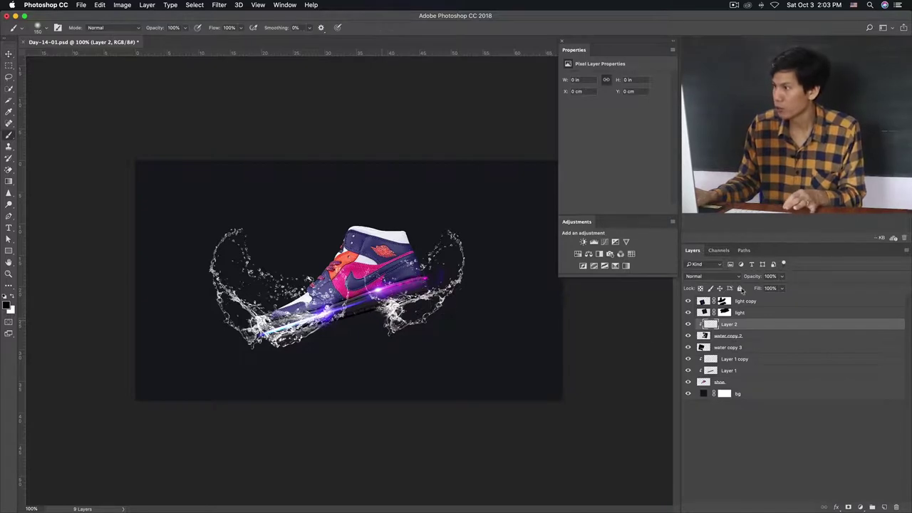
{"action": "key", "text": "Return"}
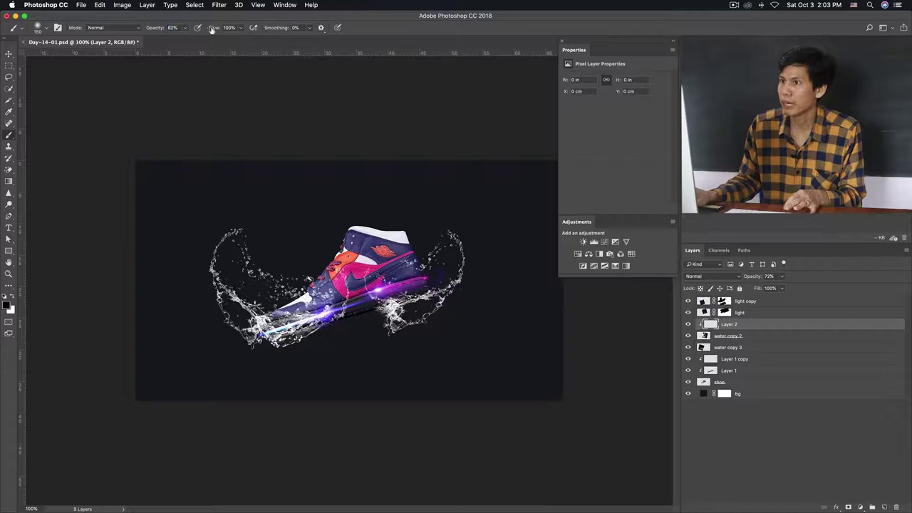
{"action": "type", "text": "64"}
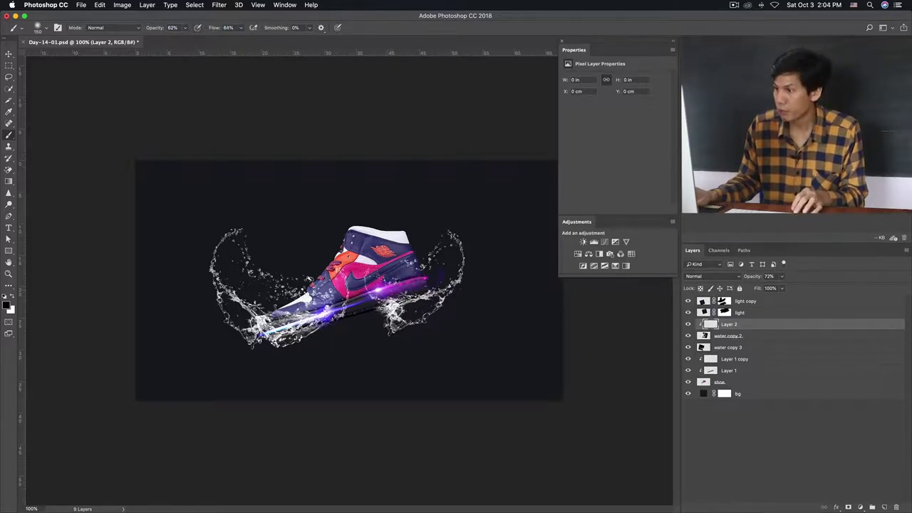
{"action": "left_click", "coordinate": [394, 286], "text": "alt"}
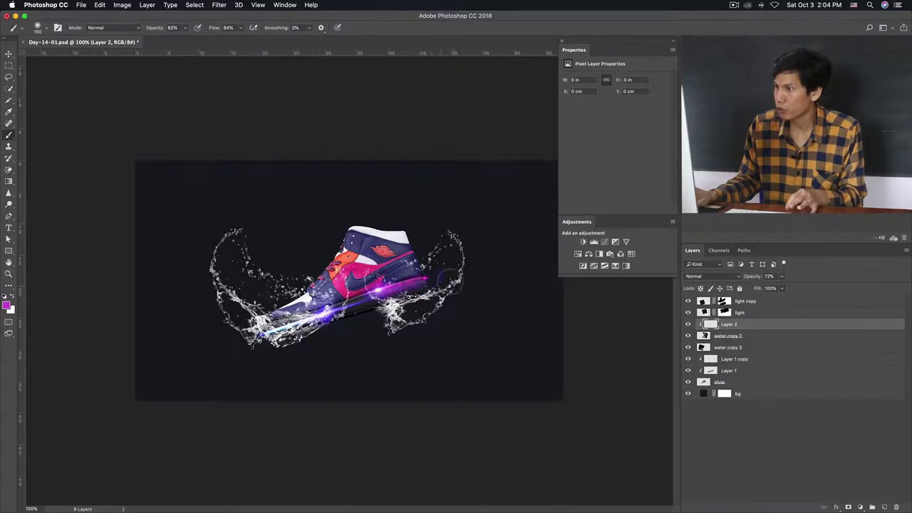
{"action": "mouse_move", "coordinate": [453, 230]}
{"action": "left_mouse_down"}
{"action": "mouse_move", "coordinate": [467, 281]}
{"action": "mouse_move", "coordinate": [435, 312]}
{"action": "mouse_move", "coordinate": [392, 322]}
{"action": "left_mouse_up"}
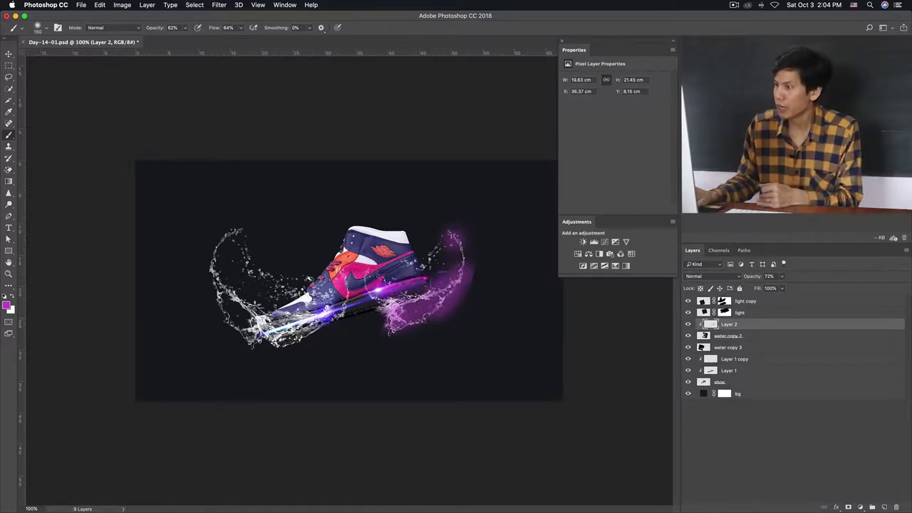
Set Layer 2's blend mode to Overlay, after briefly trying Soft Light.
{"action": "left_click", "coordinate": [720, 335]}
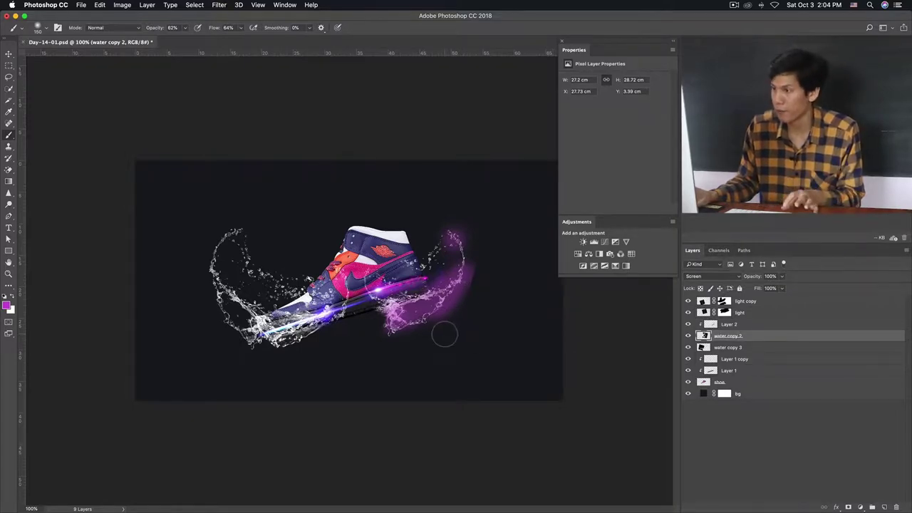
{"action": "left_click", "coordinate": [758, 326]}
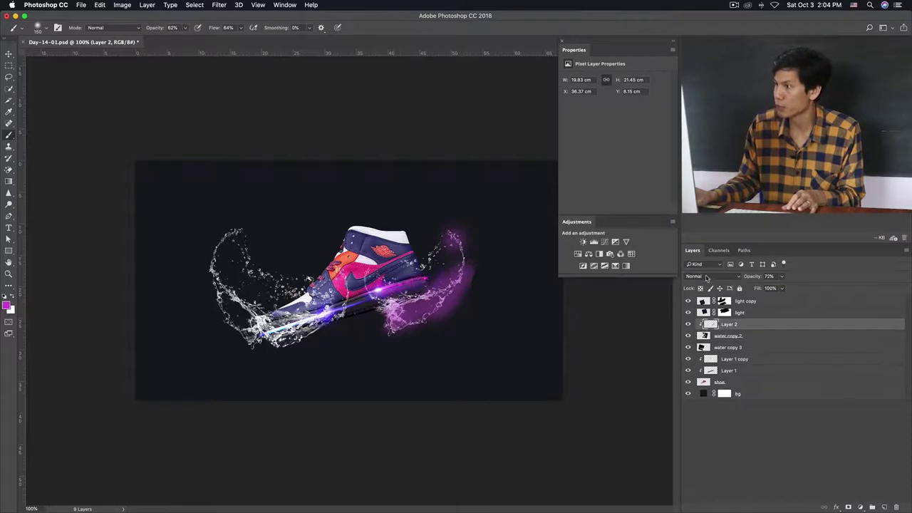
{"action": "left_click", "coordinate": [707, 278]}
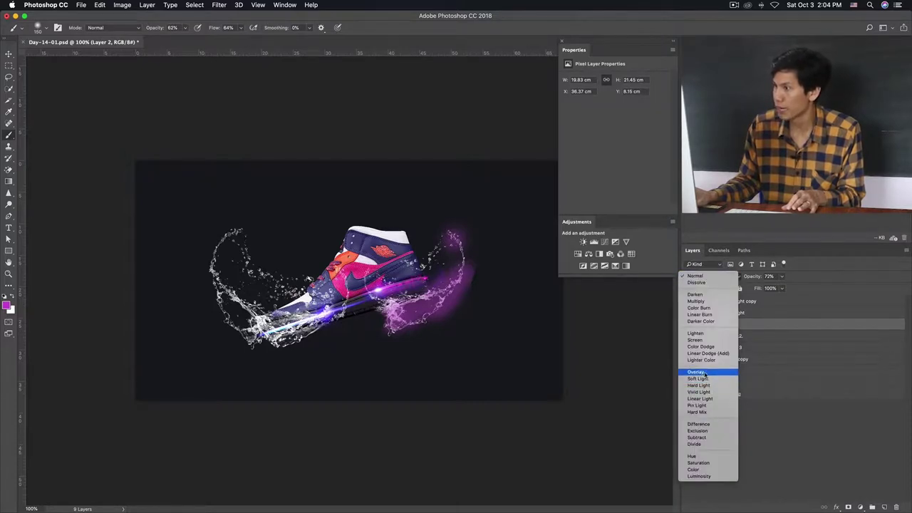
{"action": "left_click", "coordinate": [702, 310]}
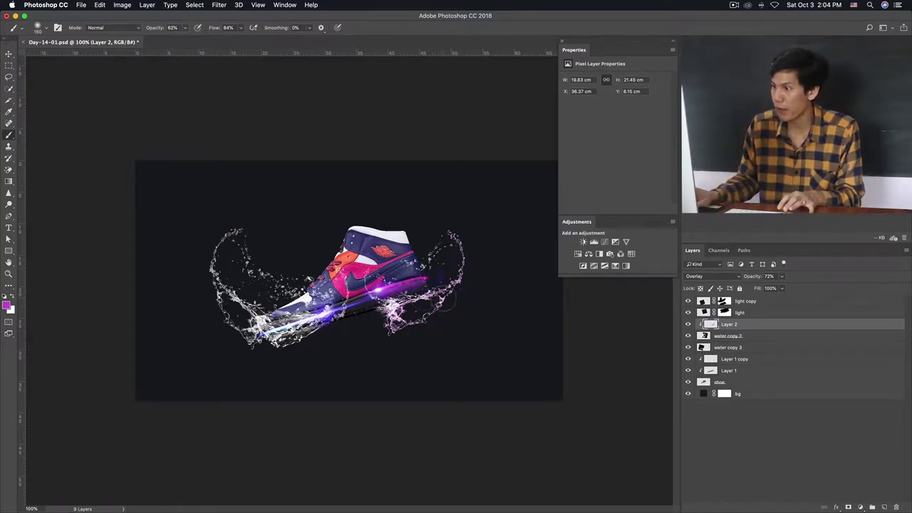
{"action": "left_click", "coordinate": [709, 278]}
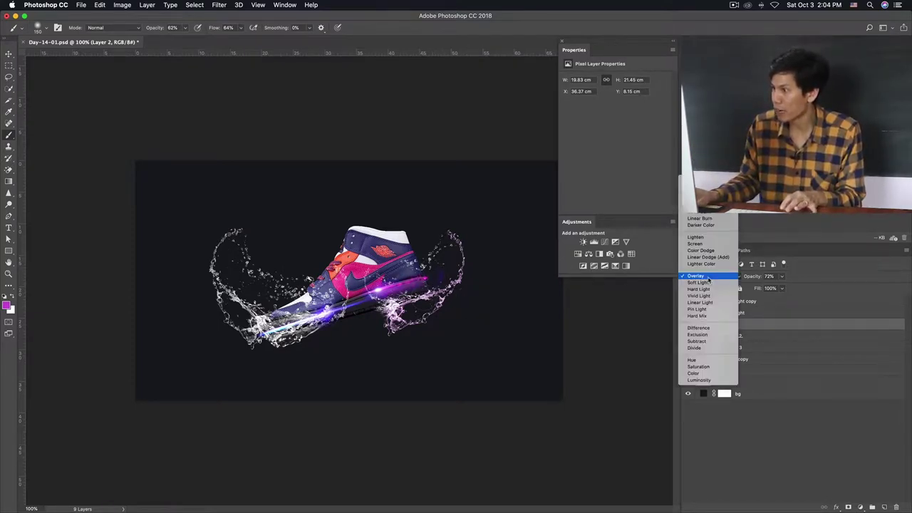
{"action": "left_click", "coordinate": [707, 283]}
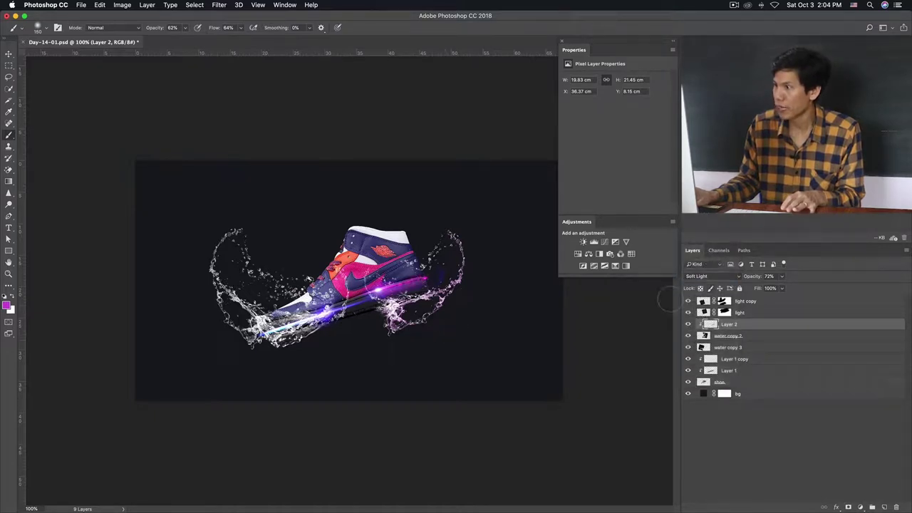
{"action": "left_click", "coordinate": [711, 278]}
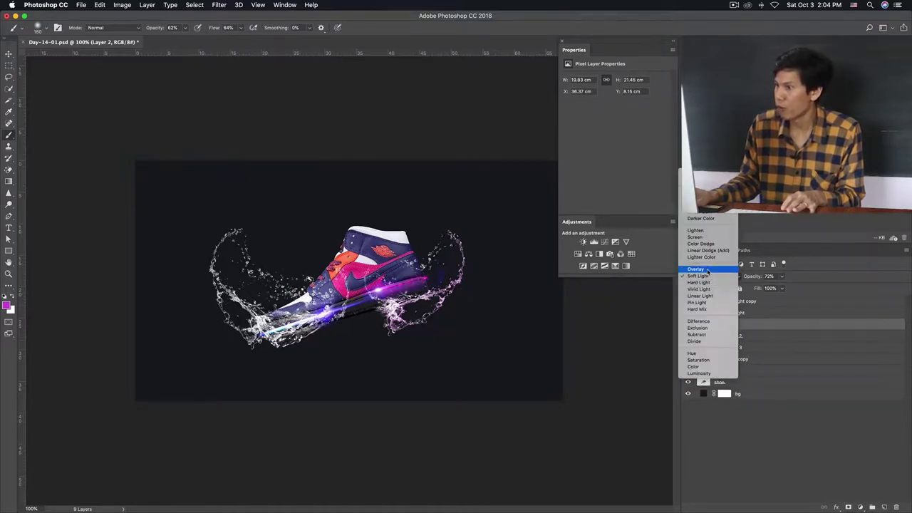
{"action": "left_click", "coordinate": [705, 268]}
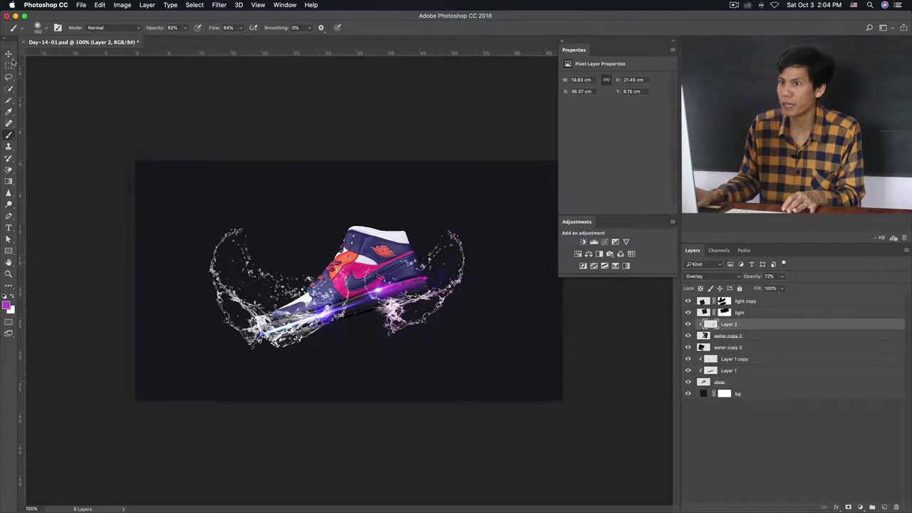
Move the Layer 2 glow upward and nudge it slightly left.
{"action": "key", "text": "v"}
{"action": "mouse_move", "coordinate": [469, 333]}
{"action": "left_mouse_down"}
{"action": "mouse_move", "coordinate": [478, 288]}
{"action": "mouse_move", "coordinate": [483, 294]}
{"action": "left_mouse_up"}
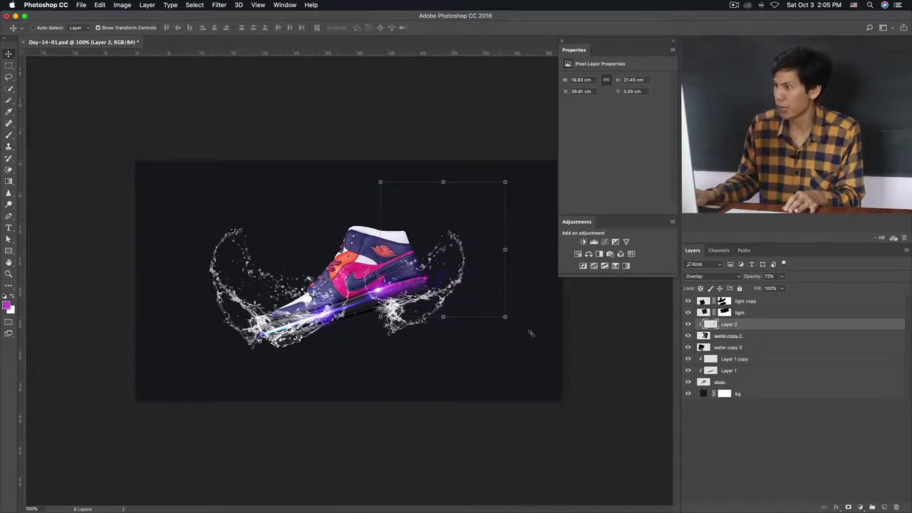
{"action": "key", "text": "shift+Left"}
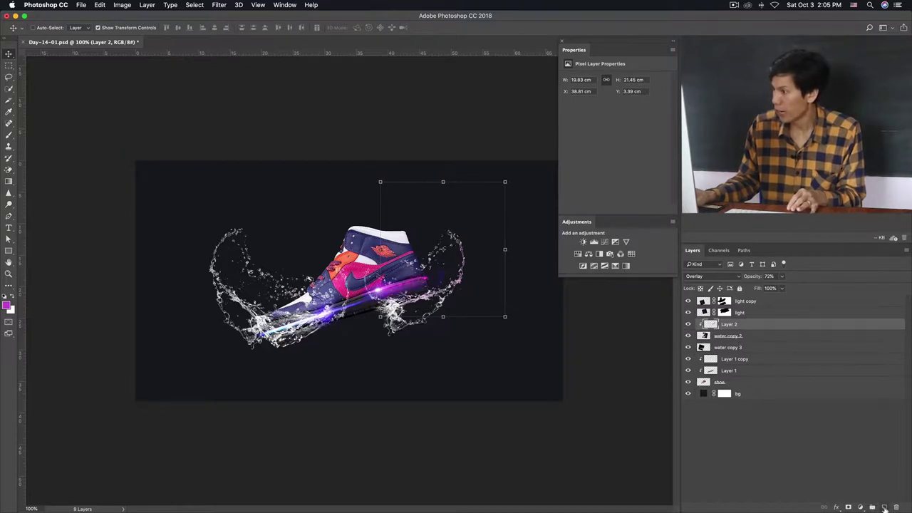
On a new Layer 3, paint purple sampled from the shoe over the right-hand splash.
{"action": "left_click", "coordinate": [884, 507]}
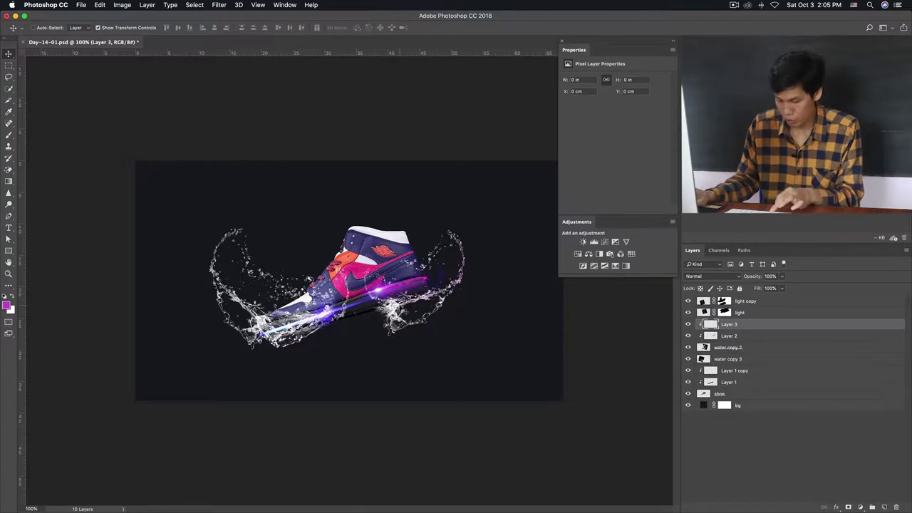
{"action": "key", "text": "b"}
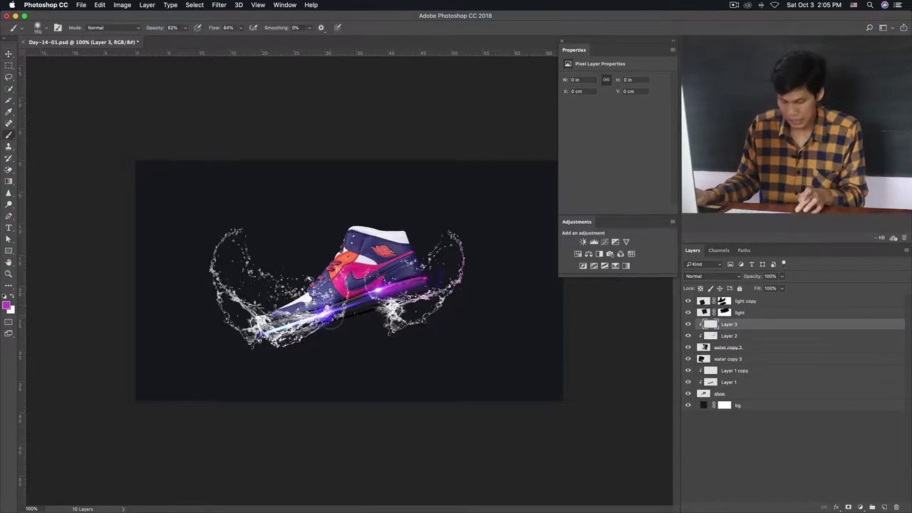
{"action": "left_click", "coordinate": [332, 313], "text": "alt"}
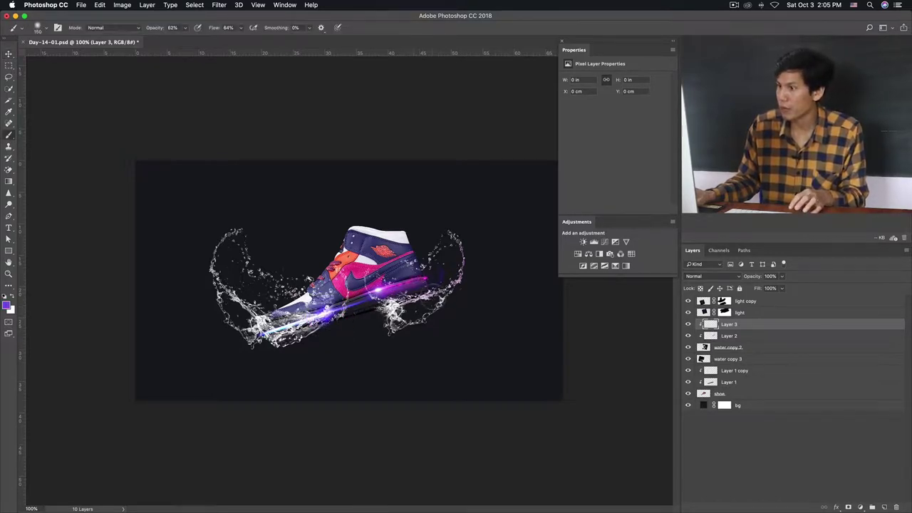
{"action": "left_click_drag", "start_coordinate": [416, 323], "coordinate": [453, 292]}
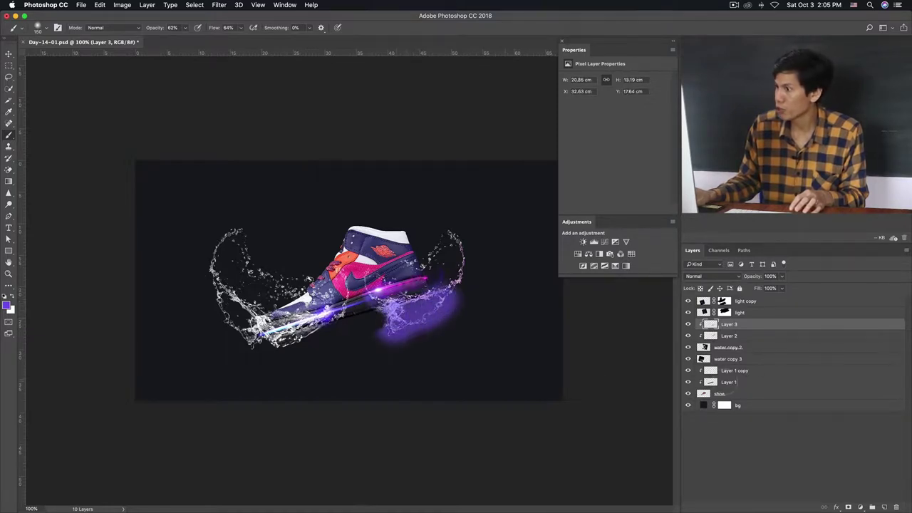
Set Layer 3's blend mode to Overlay.
{"action": "left_click", "coordinate": [712, 279]}
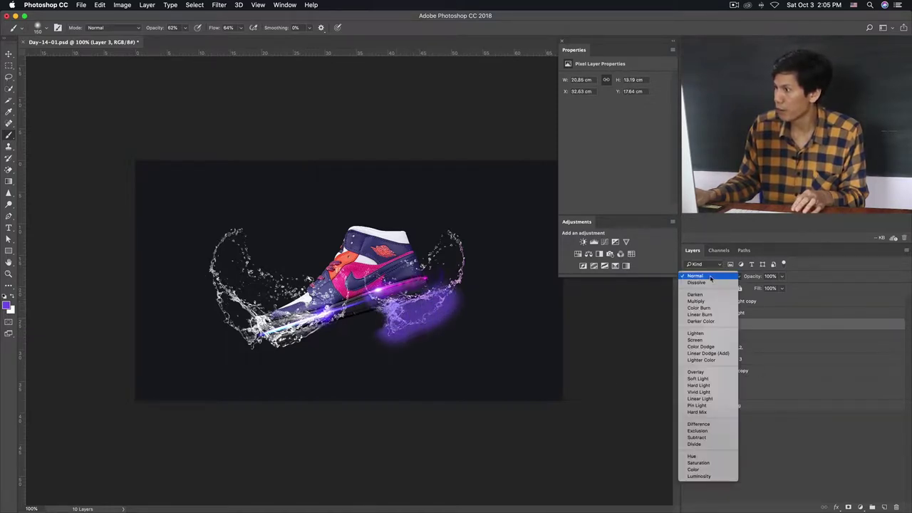
{"action": "left_click", "coordinate": [699, 379]}
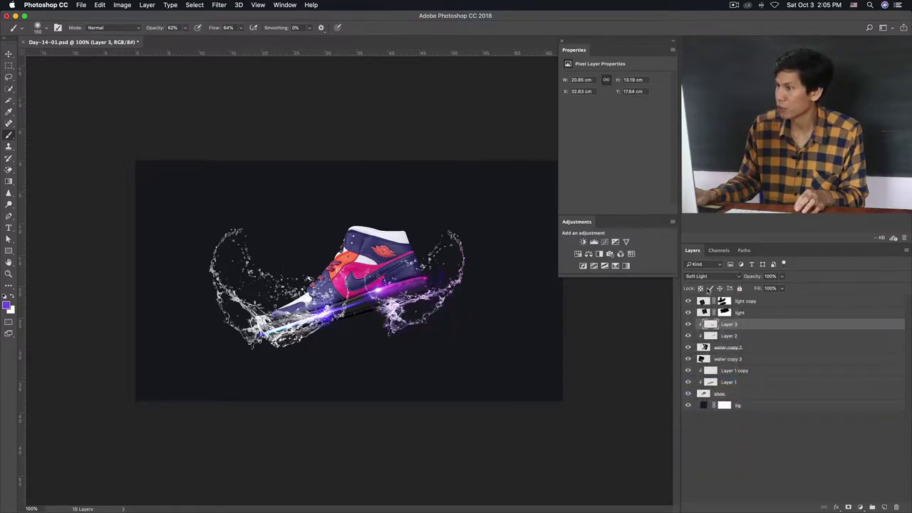
{"action": "left_click", "coordinate": [706, 278]}
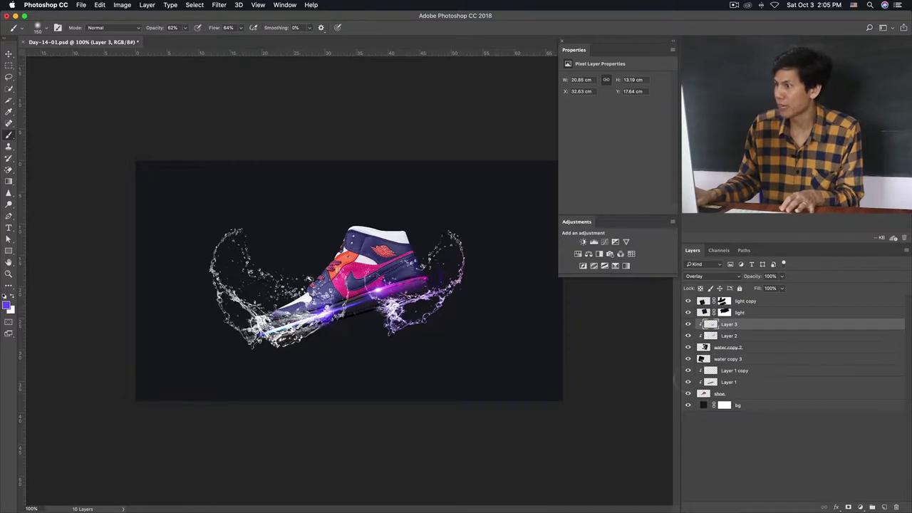
Shift the Layer 3 glow slightly left, then select the water copy 2 layer.
{"action": "key", "text": "v"}
{"action": "left_click_drag", "start_coordinate": [460, 342], "coordinate": [440, 343]}
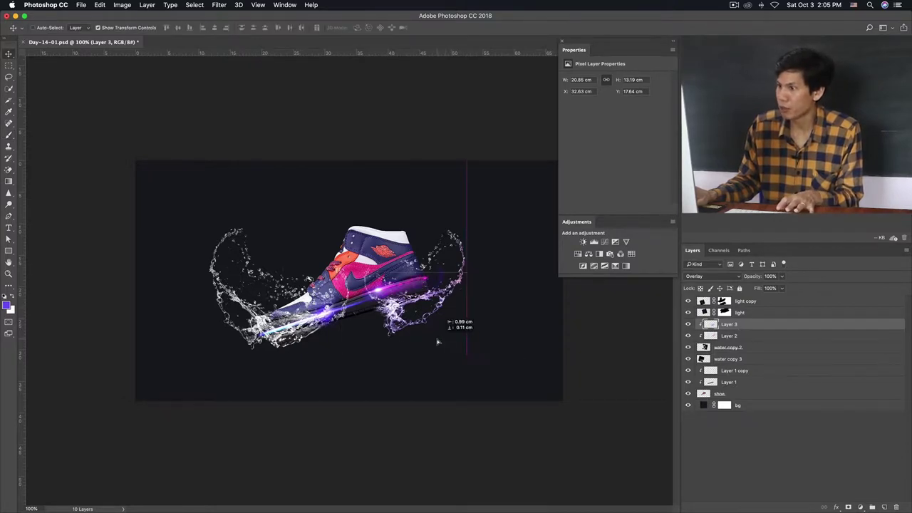
{"action": "left_click", "coordinate": [509, 448]}
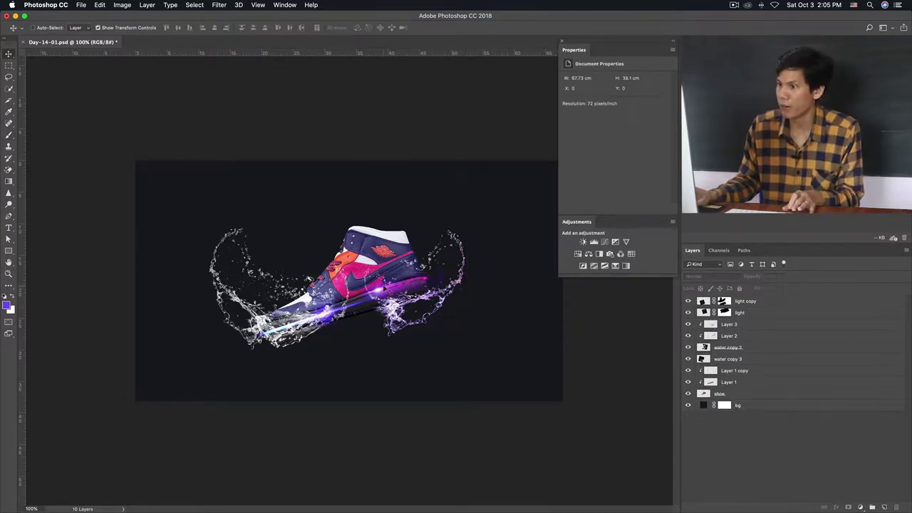
{"action": "left_click", "coordinate": [742, 337]}
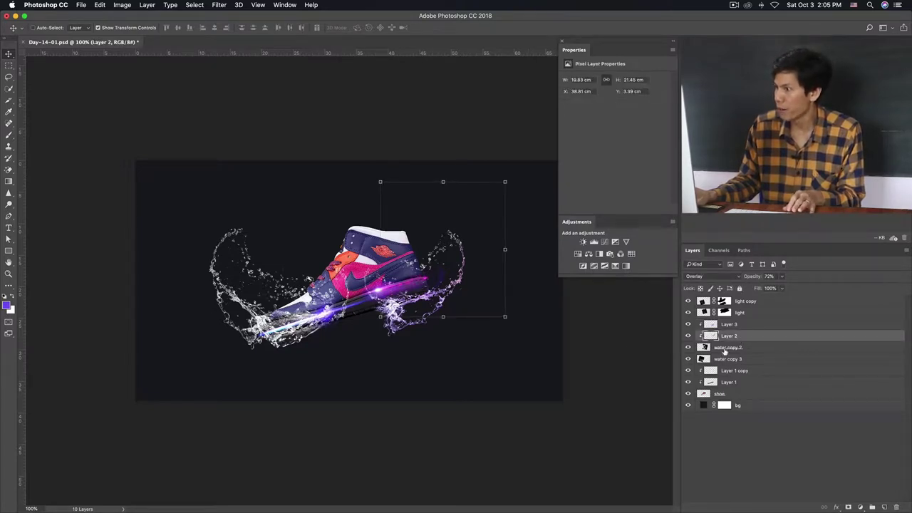
{"action": "left_click", "coordinate": [725, 349]}
Add a Layer 4 above water copy 3 and paint purple over the left toe splash.
{"action": "left_click", "coordinate": [718, 359]}
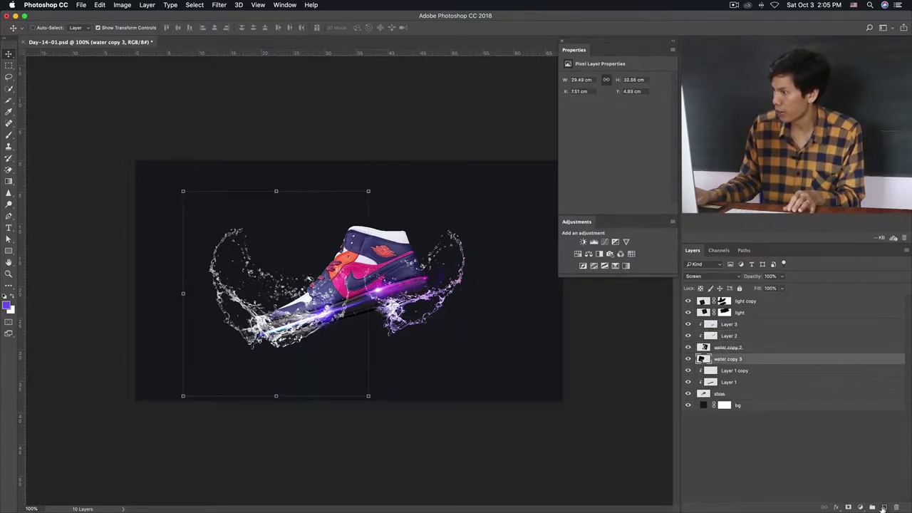
{"action": "left_click", "coordinate": [884, 507]}
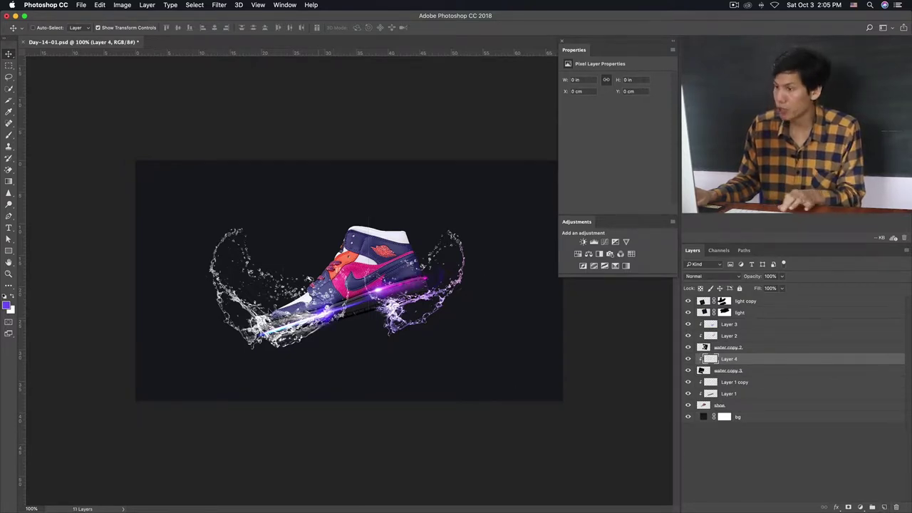
{"action": "key", "text": "b"}
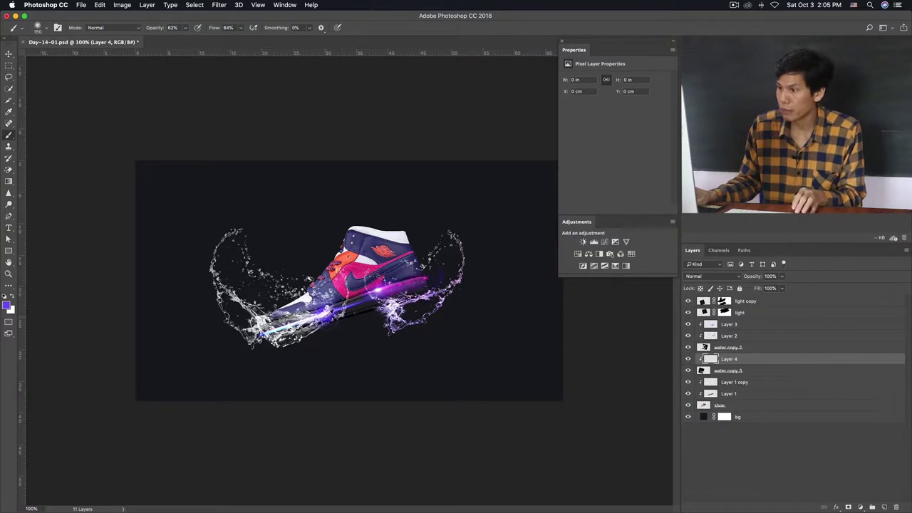
{"action": "mouse_move", "coordinate": [353, 282]}
{"action": "left_mouse_down"}
{"action": "mouse_move", "coordinate": [306, 288]}
{"action": "mouse_move", "coordinate": [242, 338]}
{"action": "left_mouse_up"}
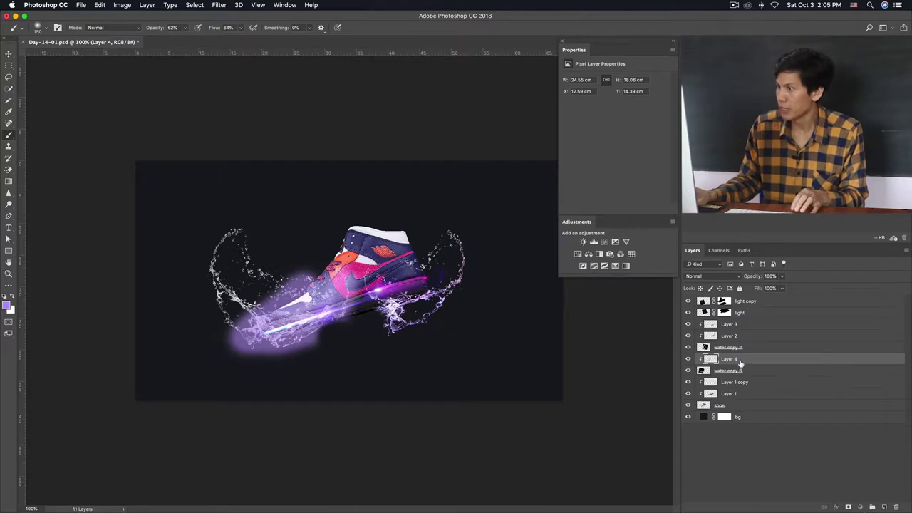
Blend Layer 4 in Overlay mode and add an empty Layer 5 above it.
{"action": "left_click", "coordinate": [708, 277]}
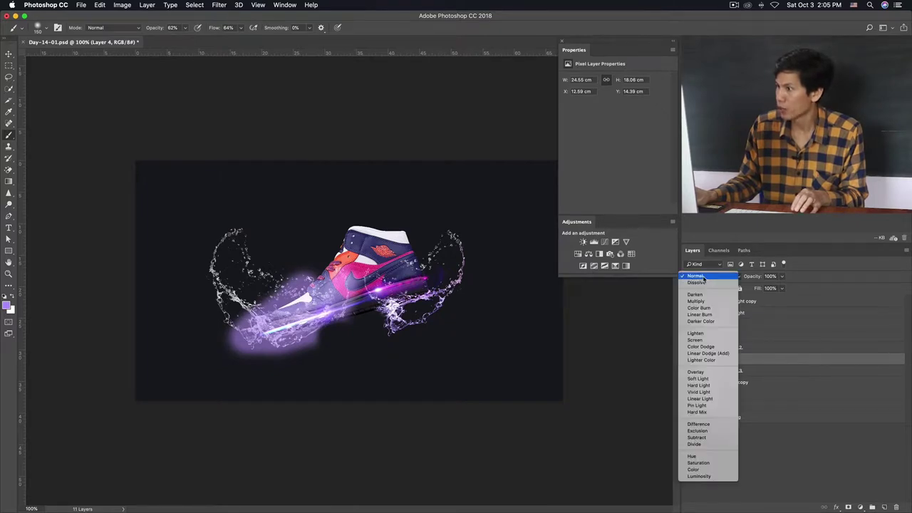
{"action": "left_click", "coordinate": [705, 379]}
{"action": "left_click", "coordinate": [708, 277]}
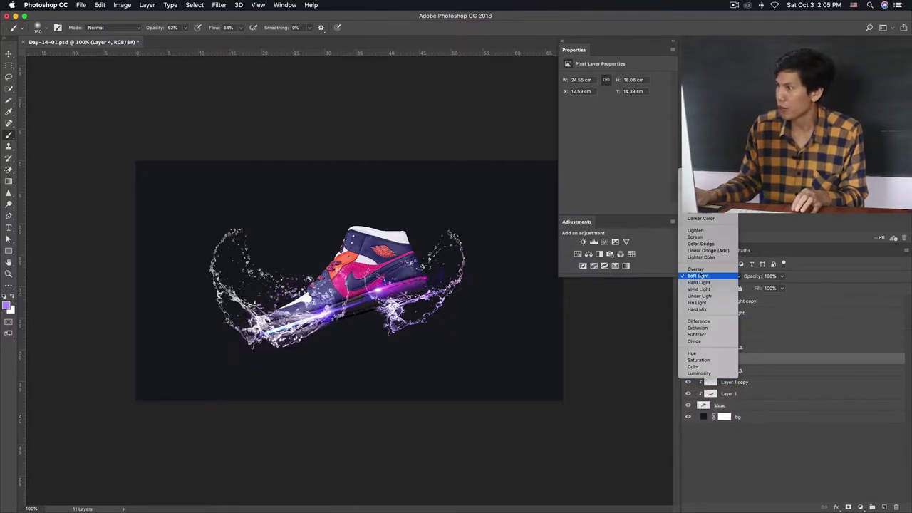
{"action": "left_click", "coordinate": [705, 268]}
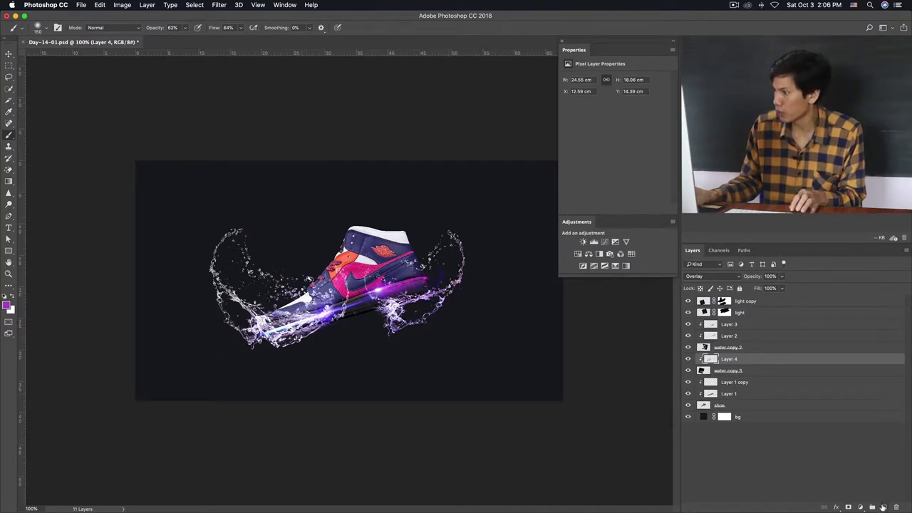
{"action": "left_click", "coordinate": [883, 506]}
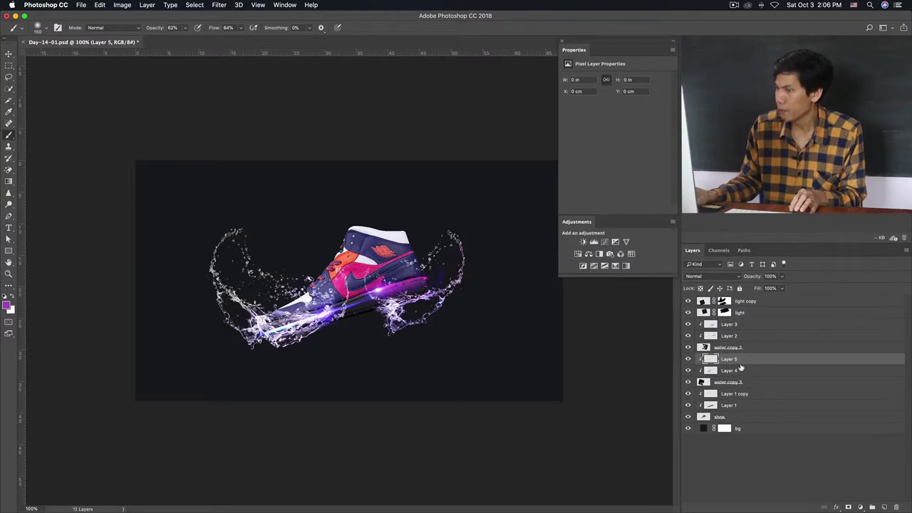
Paint a purple glow left of the shoe on Layer 5 and blend it in Overlay.
{"action": "mouse_move", "coordinate": [249, 225]}
{"action": "left_mouse_down"}
{"action": "mouse_move", "coordinate": [200, 299]}
{"action": "mouse_move", "coordinate": [235, 317]}
{"action": "left_mouse_up"}
{"action": "mouse_move", "coordinate": [239, 258]}
{"action": "left_mouse_down"}
{"action": "mouse_move", "coordinate": [278, 281]}
{"action": "mouse_move", "coordinate": [310, 281]}
{"action": "left_mouse_up"}
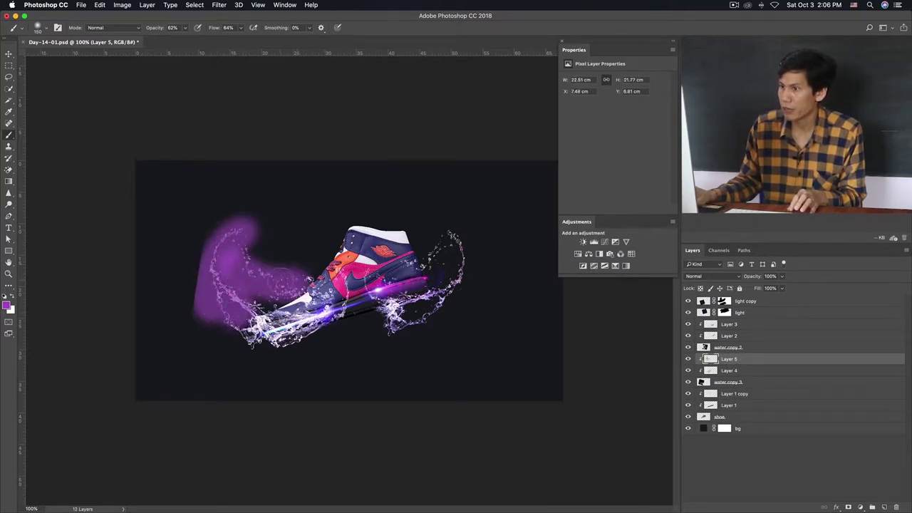
{"action": "left_click", "coordinate": [710, 277]}
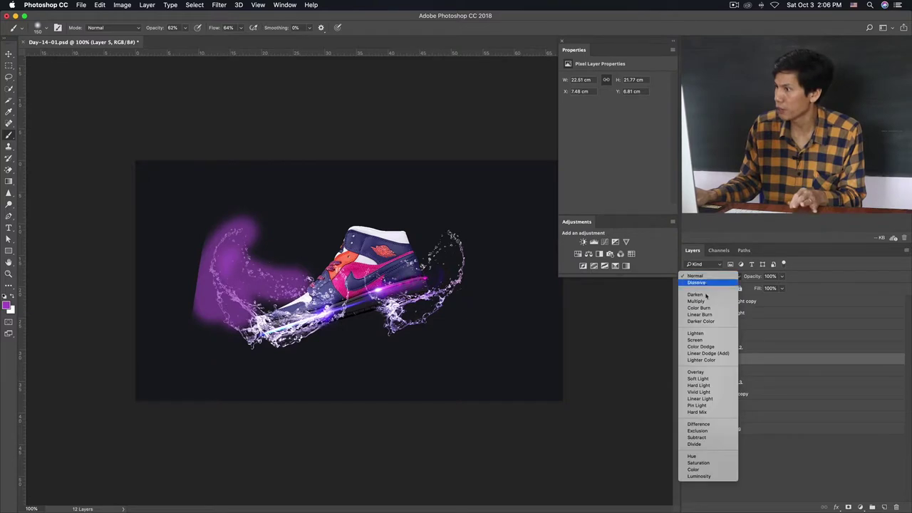
{"action": "left_click", "coordinate": [695, 372]}
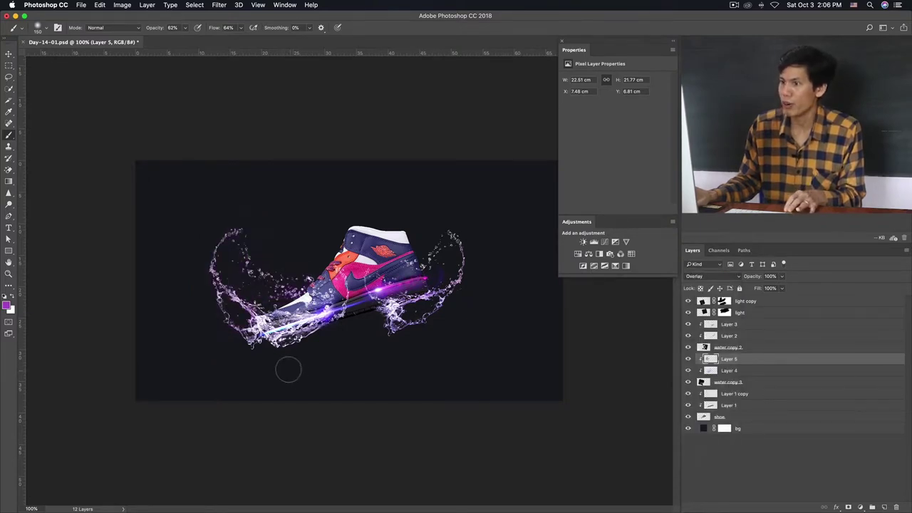
Shift the Layer 5 glow left over the splash, nudge Layer 4, then review the composition.
{"action": "key", "text": "v"}
{"action": "left_click_drag", "start_coordinate": [302, 295], "coordinate": [271, 277]}
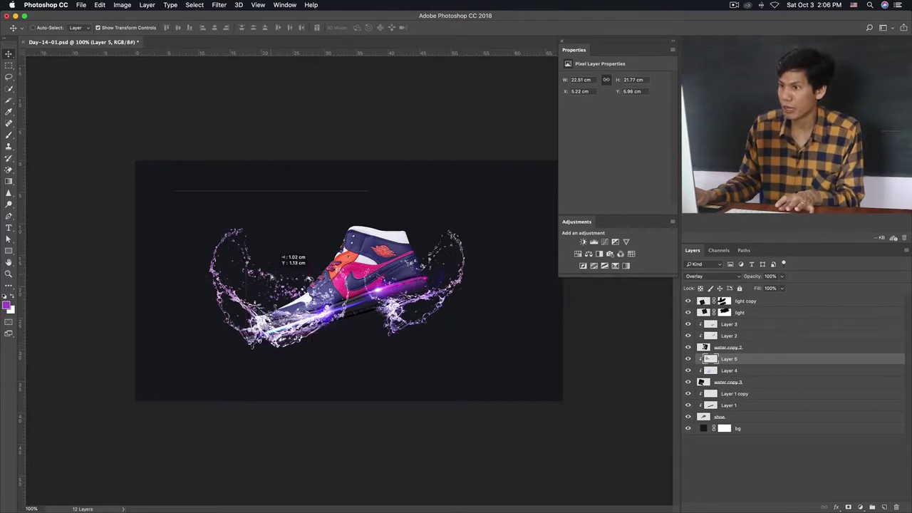
{"action": "left_click_drag", "start_coordinate": [272, 268], "coordinate": [262, 273]}
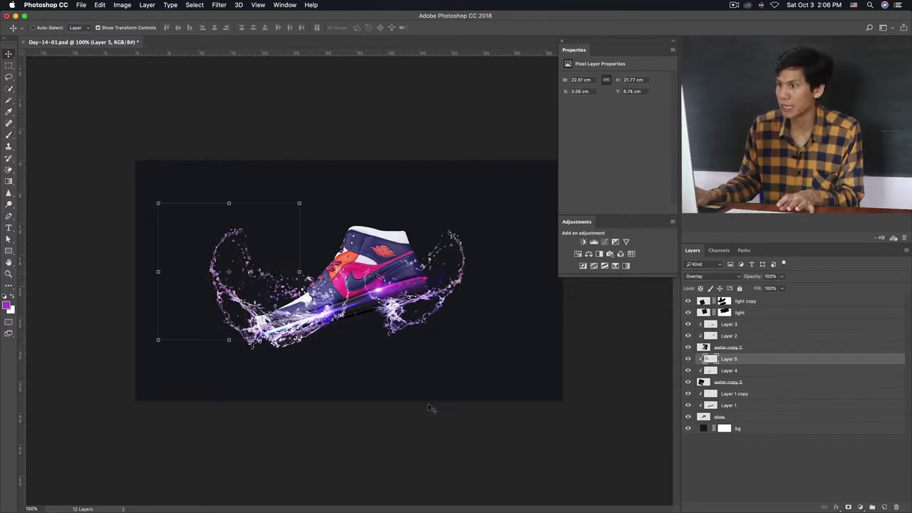
{"action": "left_click", "coordinate": [726, 370]}
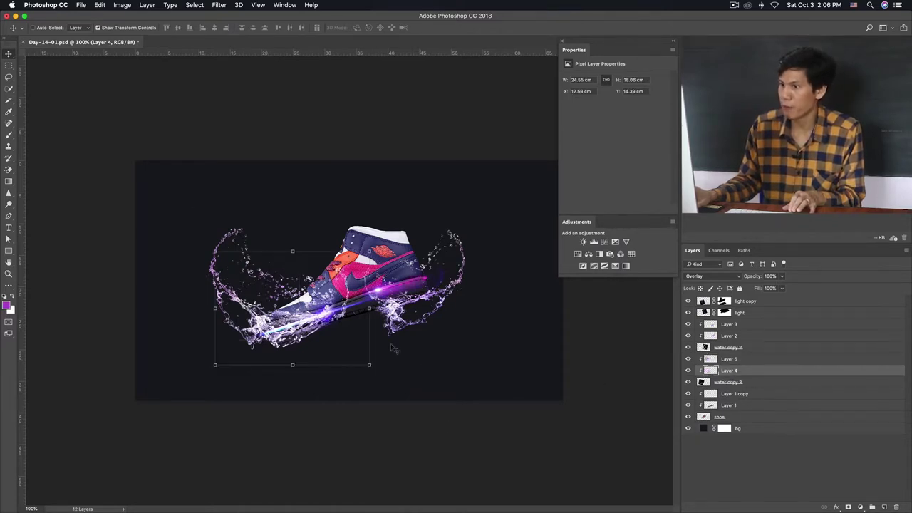
{"action": "left_click_drag", "start_coordinate": [331, 335], "coordinate": [331, 336]}
{"action": "key", "text": "ctrl+minus"}
{"action": "key", "text": "ctrl+minus"}
{"action": "key", "text": "ctrl+alt+a"}
{"action": "key", "text": "ctrl+plus"}
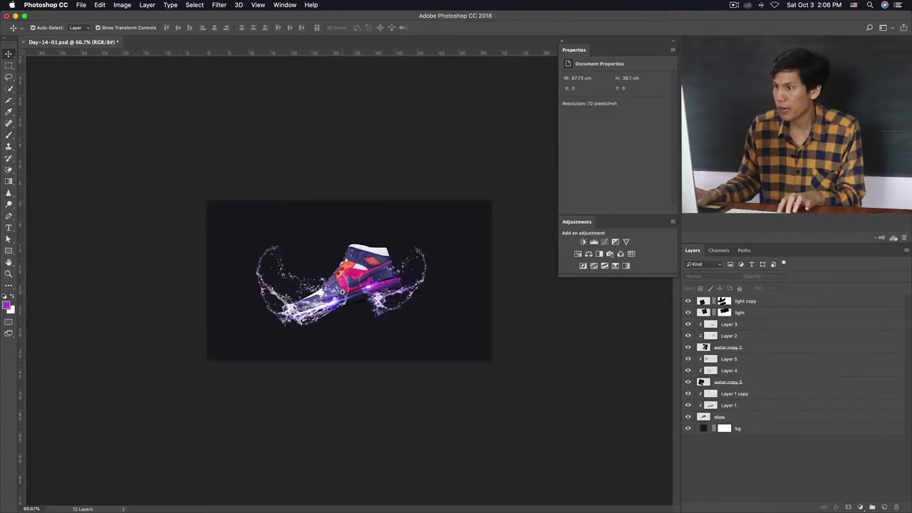
{"action": "key", "text": "ctrl+plus"}
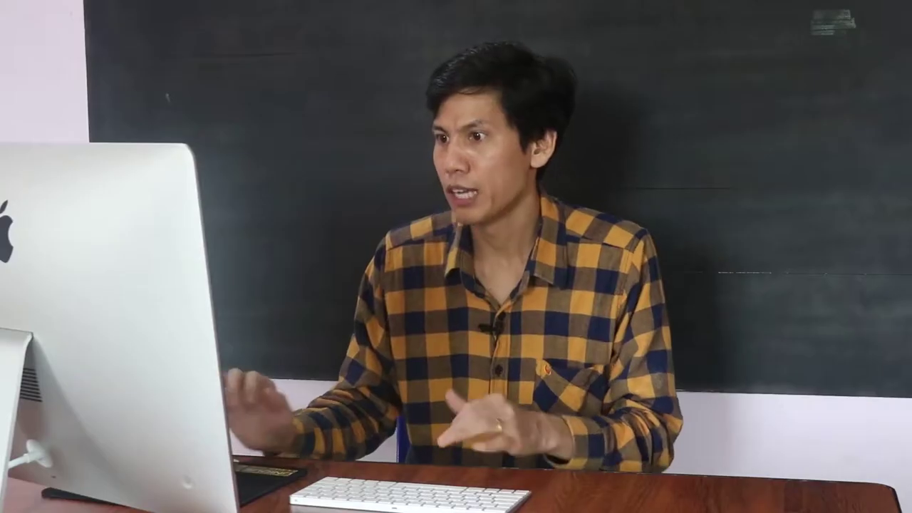